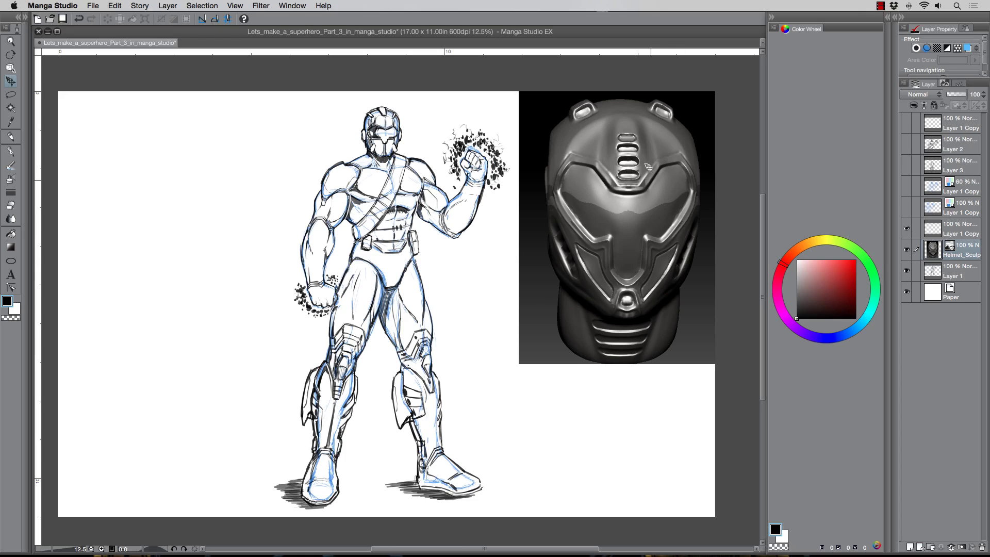
# Make Layer 1, which holds the superhero figure sketch, the active layer
pyautogui.scroll(2, 658, 170)
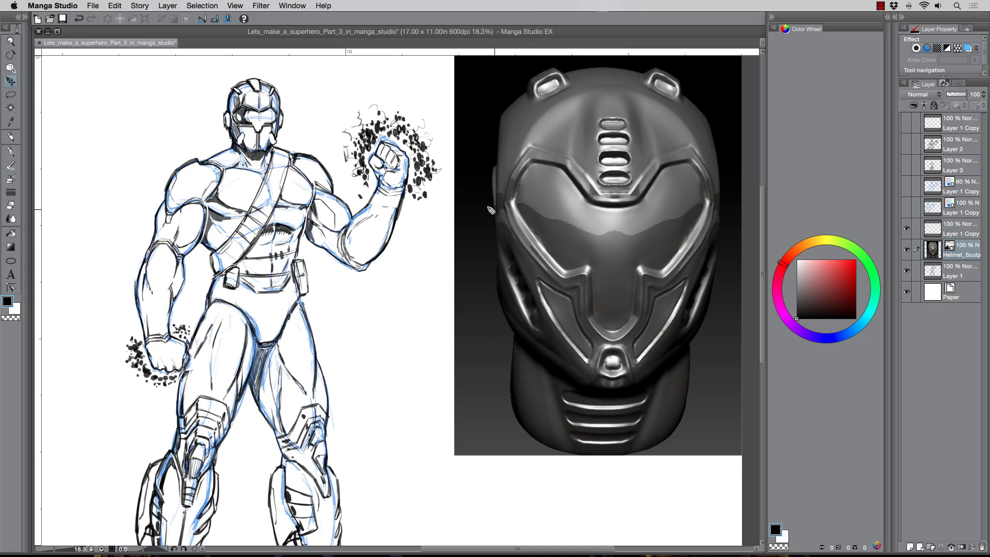
pyautogui.scroll(-3, 439, 188)
pyautogui.scroll(1, 439, 189)
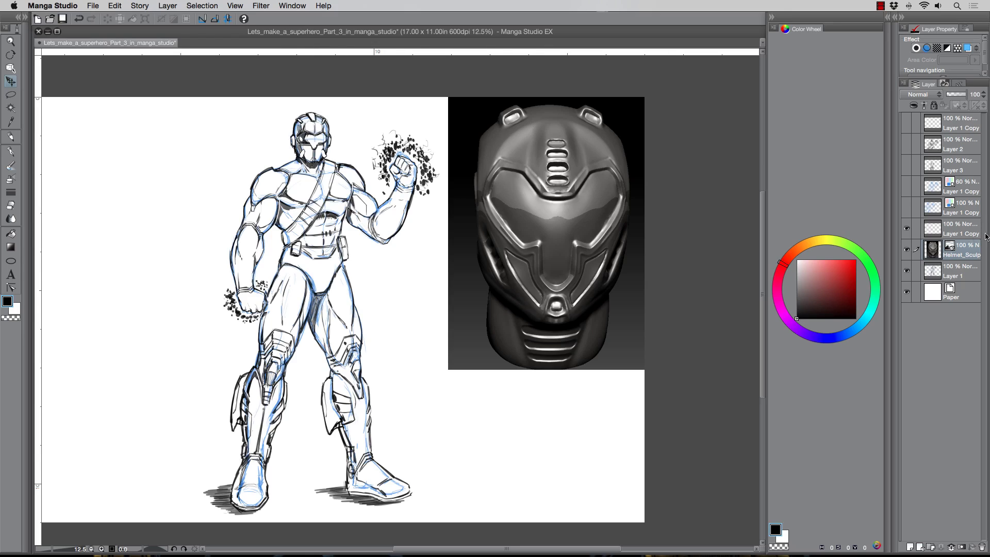
pyautogui.click(953, 271)
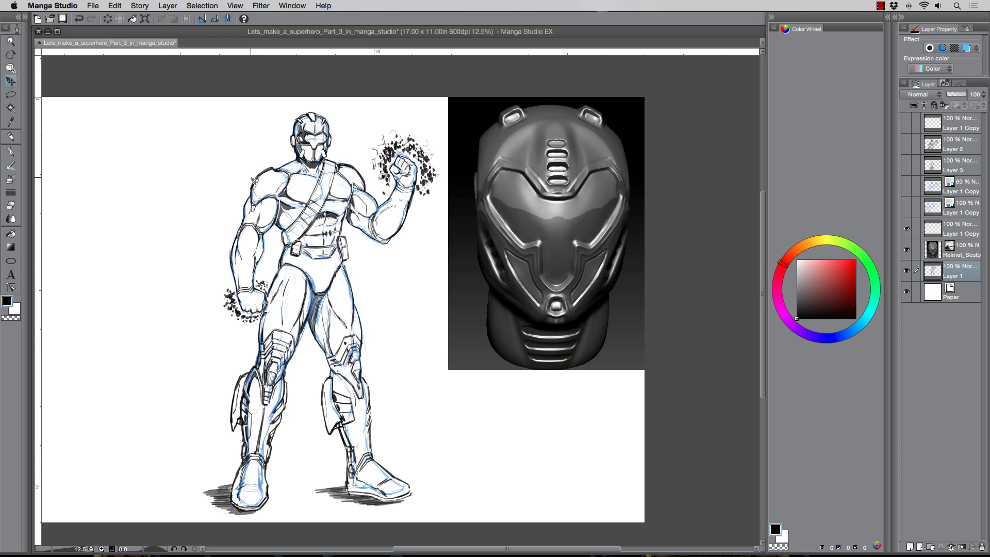
pyautogui.scroll(1, 254, 180)
pyautogui.scroll(1, 253, 179)
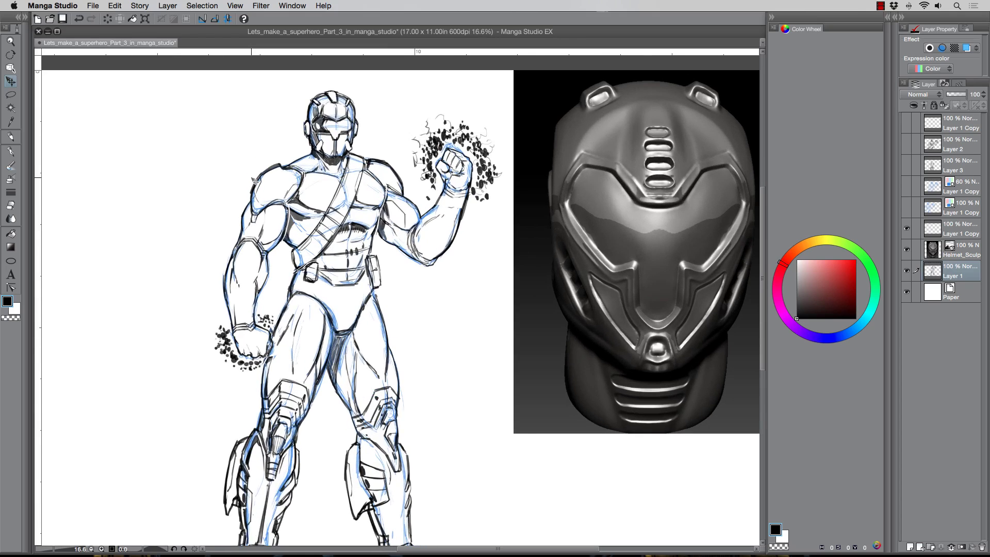
pyautogui.scroll(-2, 255, 180)
pyautogui.scroll(1, 255, 180)
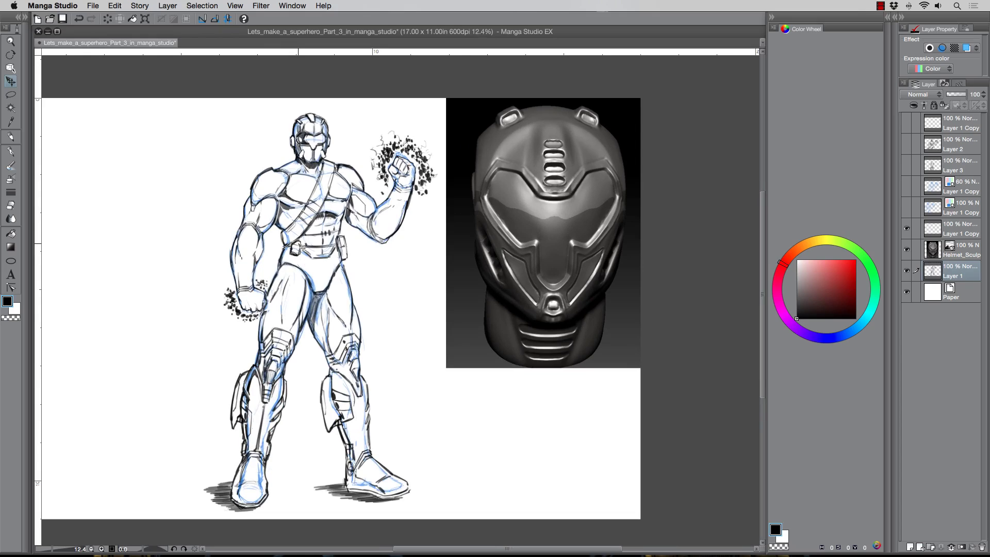
# Lasso the figure's hips and belt and apply a slight free transform to the selection
pyautogui.press('m')
pyautogui.moveTo(276, 266)
pyautogui.mouseDown()
pyautogui.moveTo(288, 240)
pyautogui.moveTo(345, 231)
pyautogui.moveTo(353, 255)
pyautogui.moveTo(327, 291)
pyautogui.moveTo(313, 296)
pyautogui.moveTo(298, 268)
pyautogui.mouseUp()
pyautogui.click(329, 312)
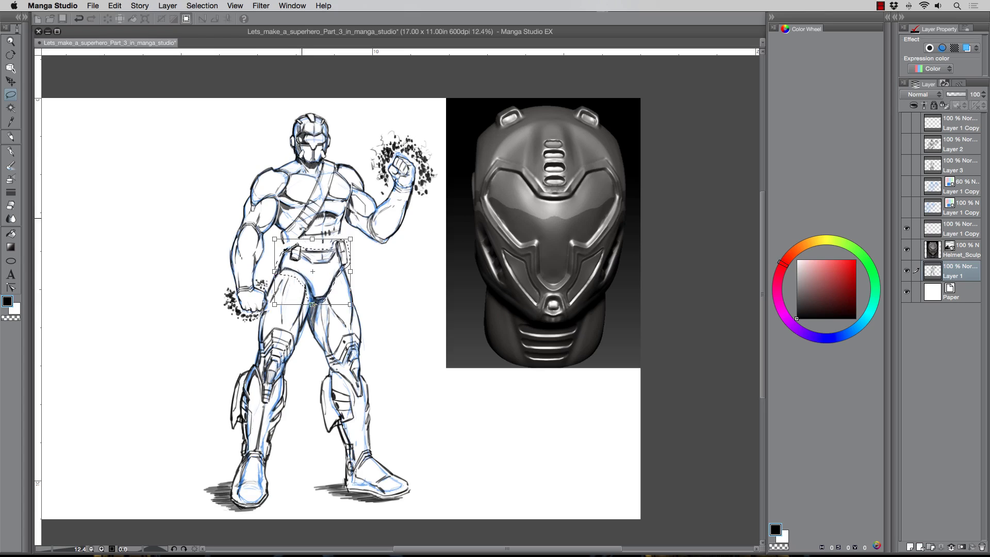
pyautogui.moveTo(312, 239); pyautogui.dragTo(312, 238)
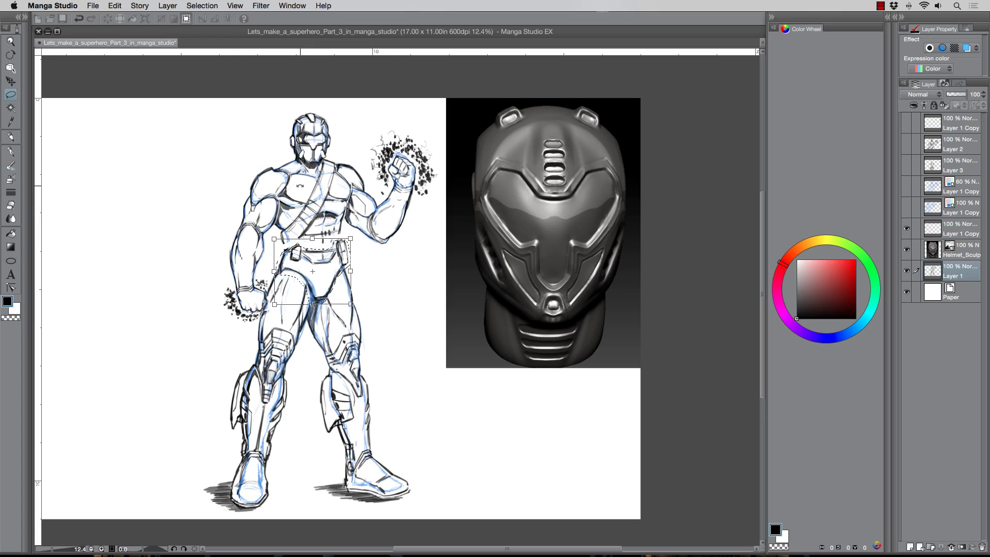
pyautogui.press('Return')
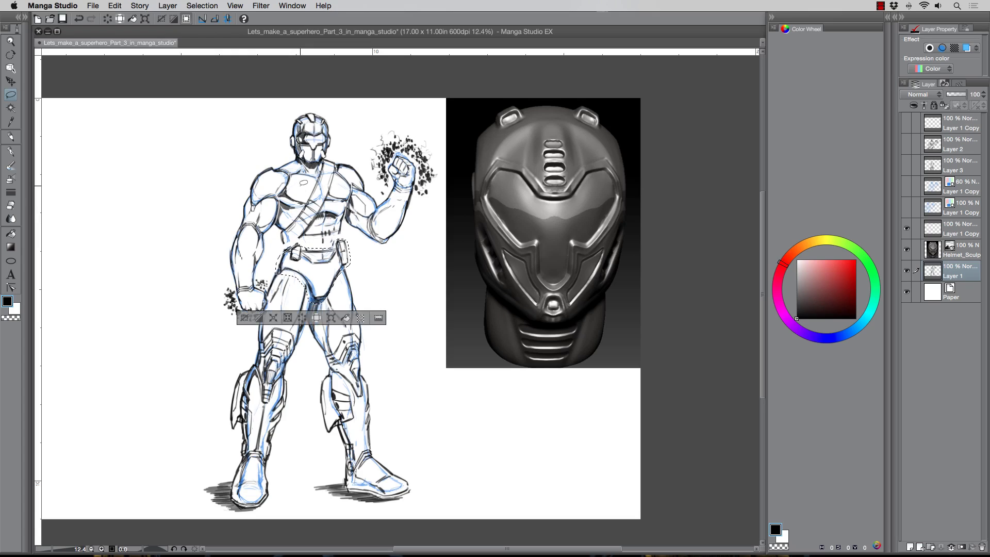
# Transform the selected hips and belt again to make them slightly narrower, and deselect the area
pyautogui.hotkey('ctrl', 't')
pyautogui.moveTo(312, 239); pyautogui.dragTo(311, 239)
pyautogui.moveTo(274, 272); pyautogui.dragTo(271, 271)
pyautogui.moveTo(350, 272); pyautogui.dragTo(348, 271)
pyautogui.moveTo(309, 238); pyautogui.dragTo(278, 242)
pyautogui.moveTo(347, 239); pyautogui.dragTo(344, 241)
pyautogui.moveTo(273, 273); pyautogui.dragTo(271, 271)
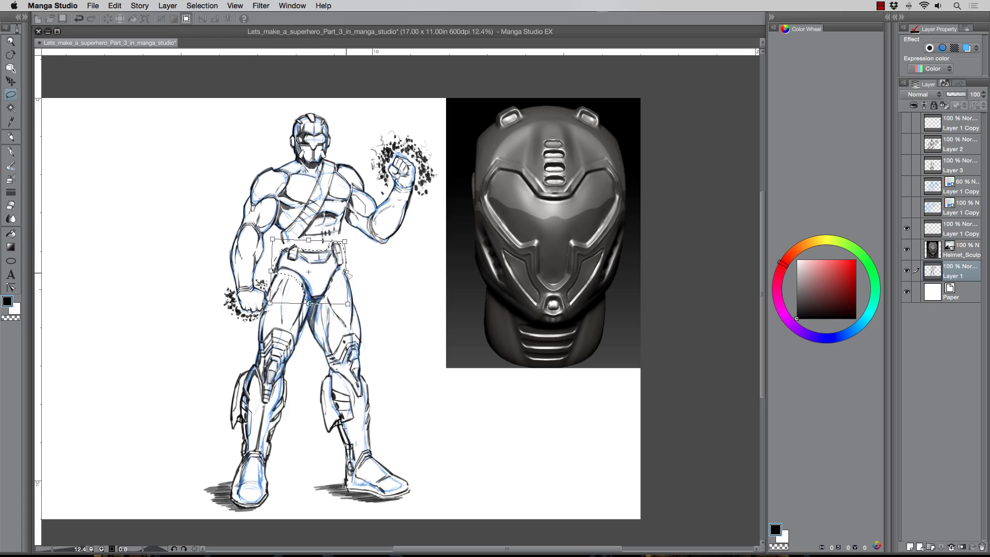
pyautogui.press('Return')
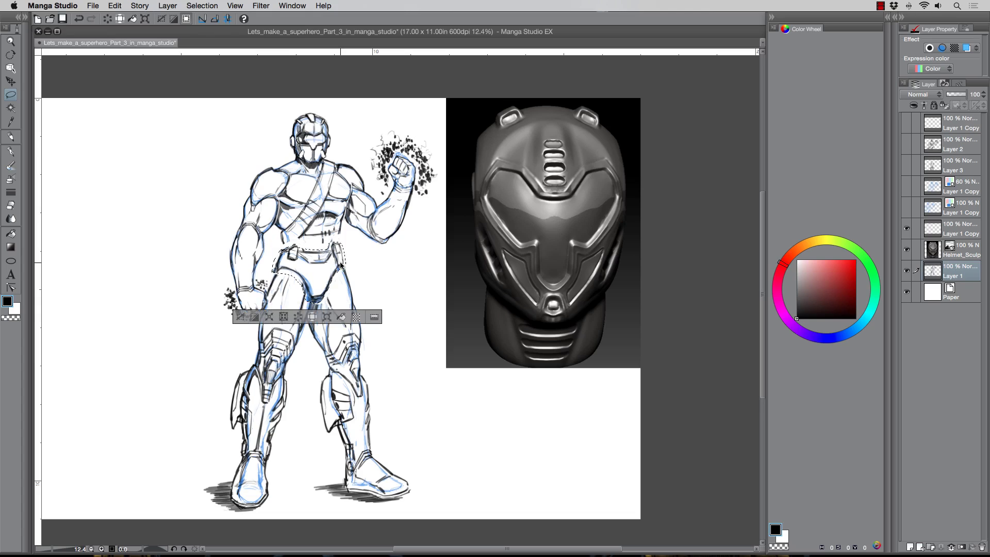
pyautogui.press('super+d')
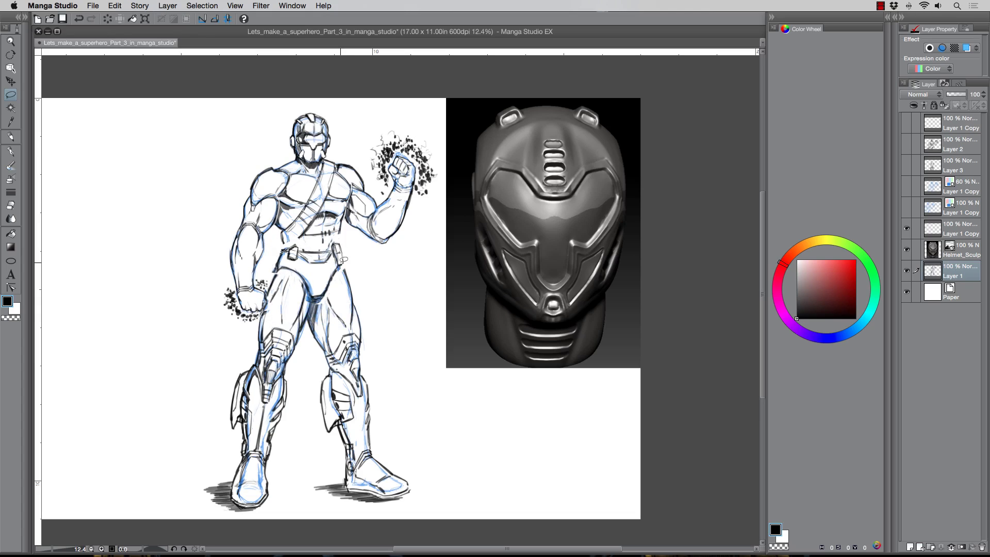
# Lasso the figure's left thigh, narrow it and skew its upper end to meet the slimmer hips, and deselect
pyautogui.click(11, 137)
pyautogui.click(10, 95)
pyautogui.moveTo(310, 317)
pyautogui.mouseDown()
pyautogui.moveTo(337, 277)
pyautogui.moveTo(355, 272)
pyautogui.moveTo(366, 331)
pyautogui.moveTo(344, 330)
pyautogui.moveTo(331, 351)
pyautogui.moveTo(310, 338)
pyautogui.moveTo(313, 327)
pyautogui.mouseUp()
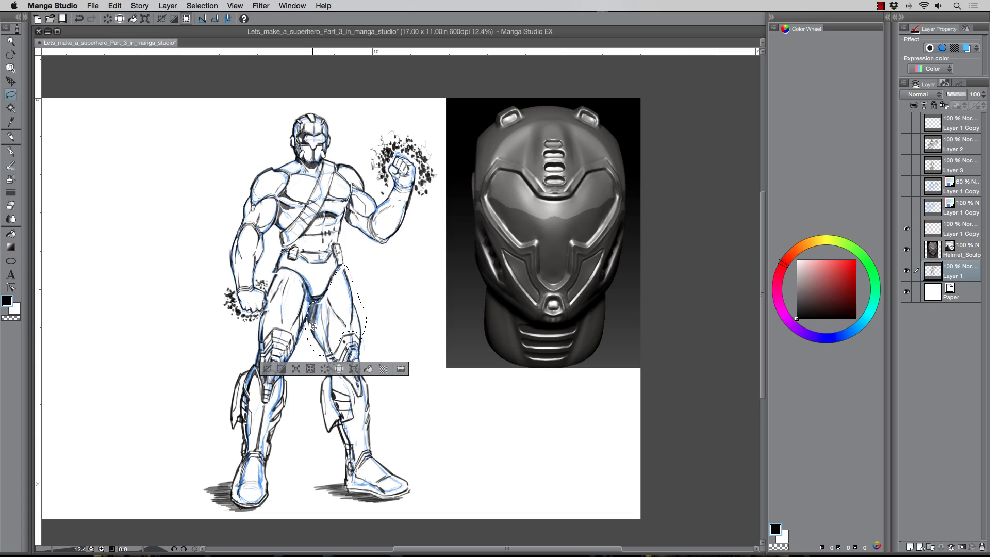
pyautogui.press('super+t')
pyautogui.moveTo(366, 310); pyautogui.dragTo(365, 311)
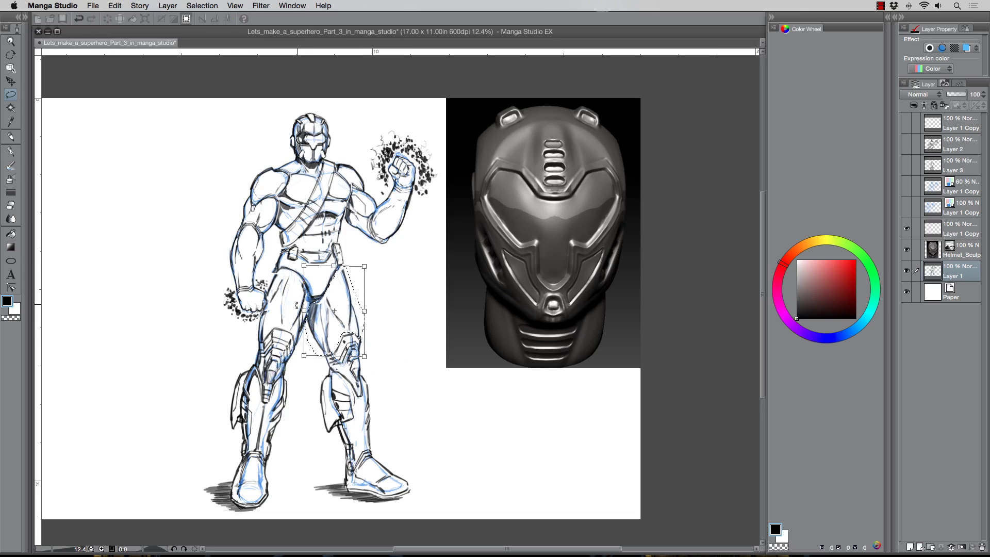
pyautogui.moveTo(304, 311); pyautogui.dragTo(307, 311)
pyautogui.moveTo(335, 265); pyautogui.dragTo(332, 263)
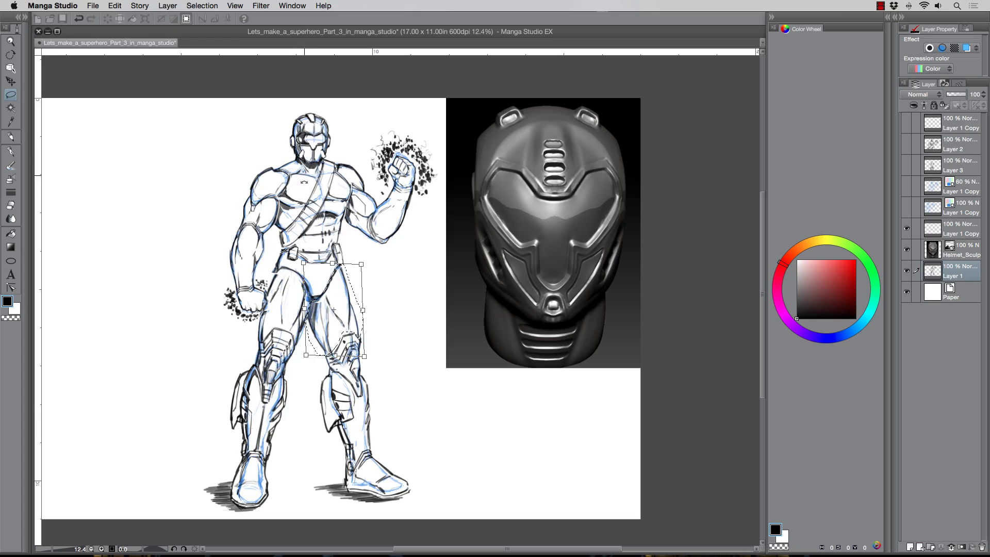
pyautogui.press('Return')
pyautogui.press('super+d')
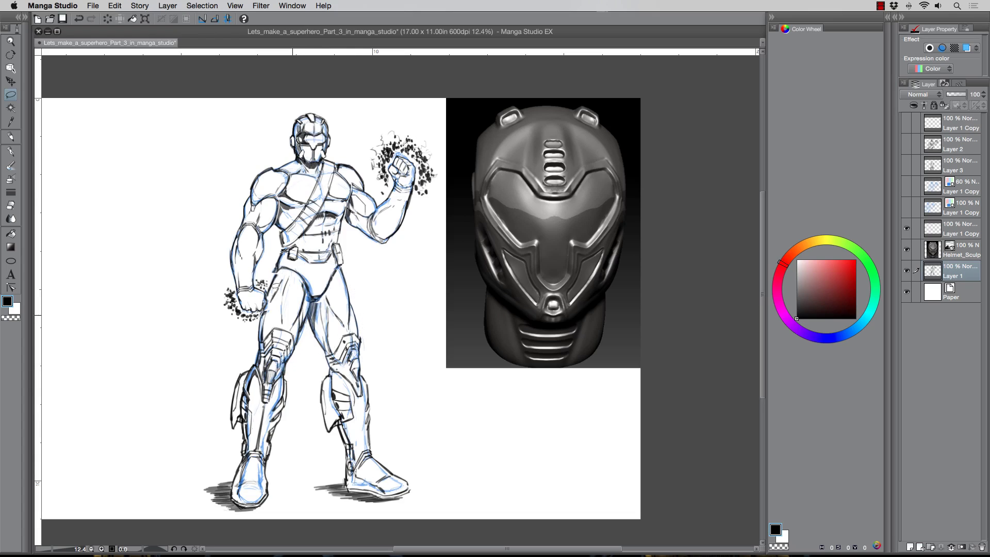
# Lasso the figure's right thigh, transform it slightly to fit the adjusted hips, and deselect
pyautogui.moveTo(262, 326)
pyautogui.mouseDown()
pyautogui.moveTo(274, 270)
pyautogui.moveTo(309, 282)
pyautogui.moveTo(305, 337)
pyautogui.moveTo(285, 323)
pyautogui.moveTo(257, 341)
pyautogui.mouseUp()
pyautogui.press('super+t')
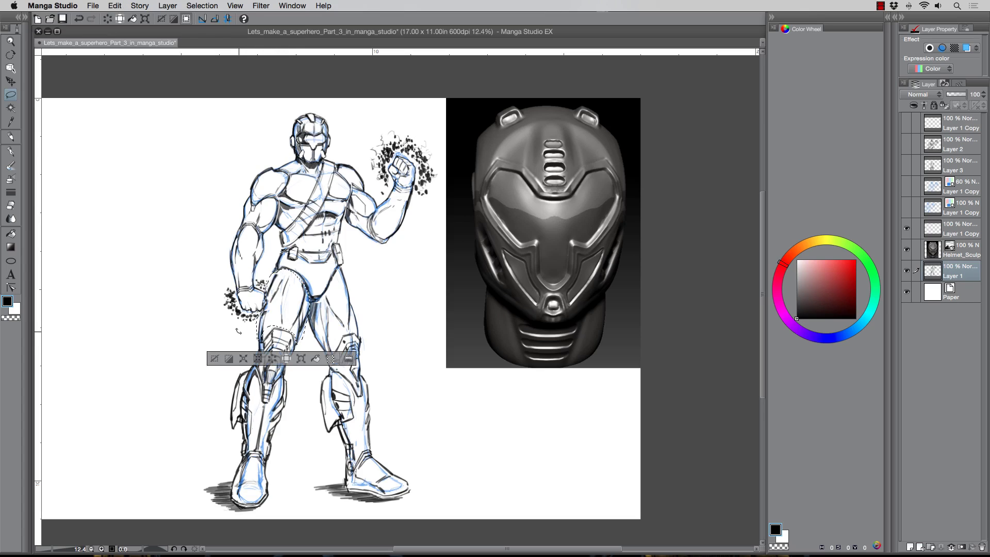
pyautogui.moveTo(256, 306); pyautogui.dragTo(309, 306)
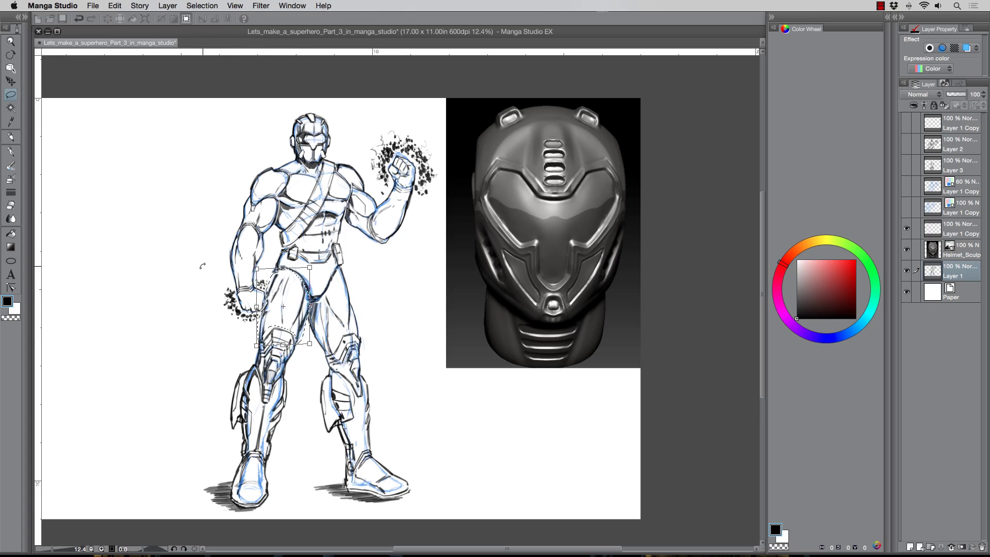
pyautogui.press('Return')
pyautogui.press('super+d')
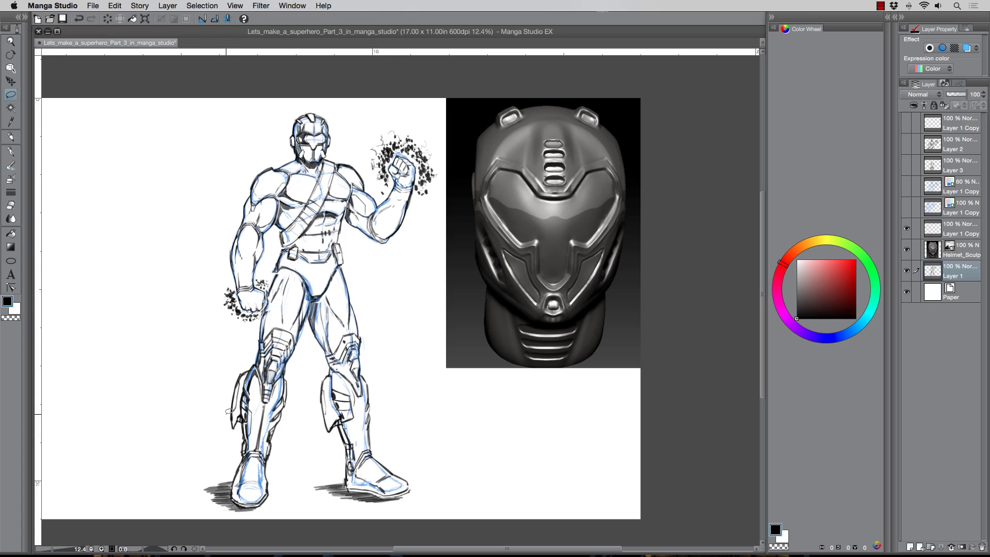
# Lasso the figure's right lower leg and foot, distort them to be slightly shorter and narrower, and deselect
pyautogui.moveTo(221, 426)
pyautogui.mouseDown()
pyautogui.moveTo(253, 339)
pyautogui.moveTo(282, 324)
pyautogui.moveTo(301, 336)
pyautogui.moveTo(294, 440)
pyautogui.moveTo(275, 508)
pyautogui.moveTo(207, 513)
pyautogui.moveTo(197, 436)
pyautogui.mouseUp()
pyautogui.hotkey('ctrl', 't')
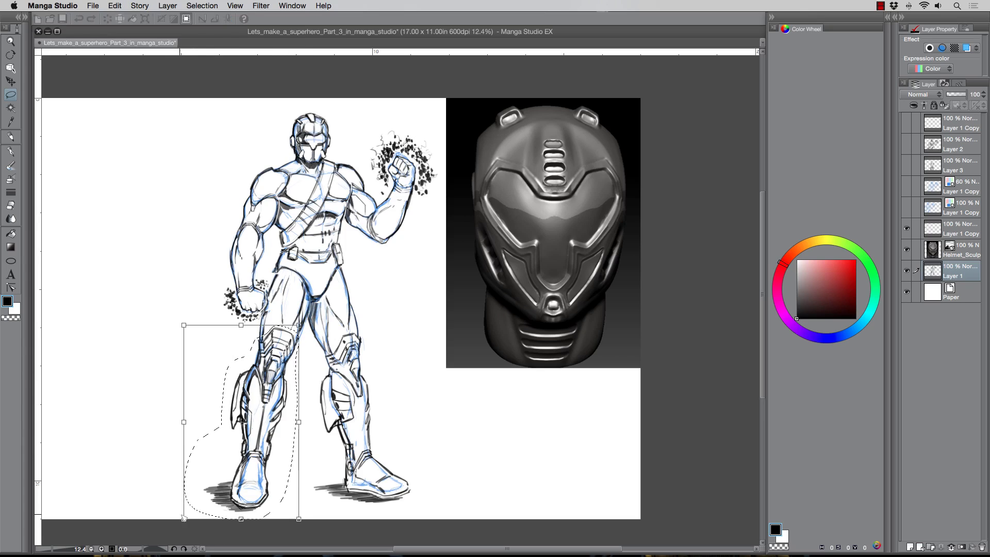
pyautogui.moveTo(184, 520); pyautogui.dragTo(187, 515)
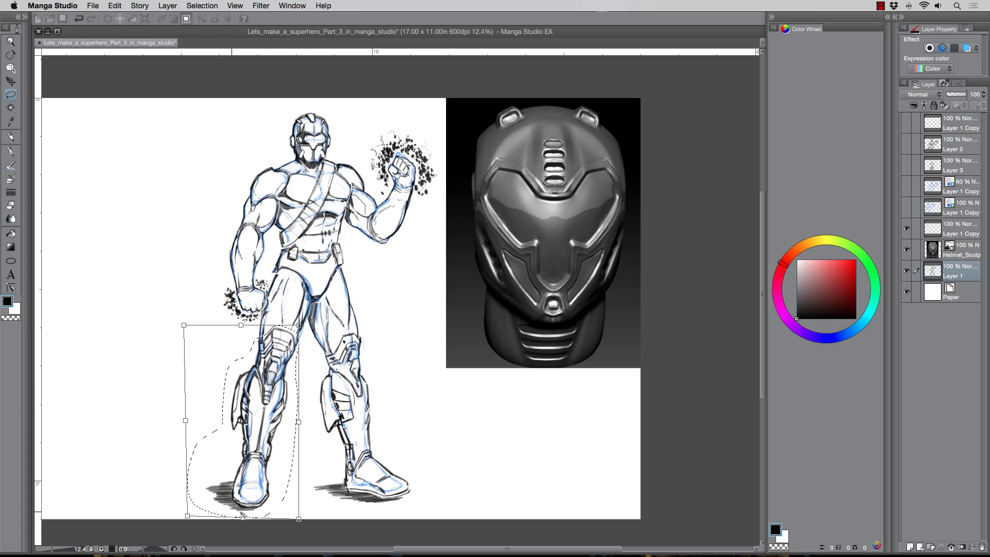
pyautogui.moveTo(298, 518); pyautogui.dragTo(242, 510)
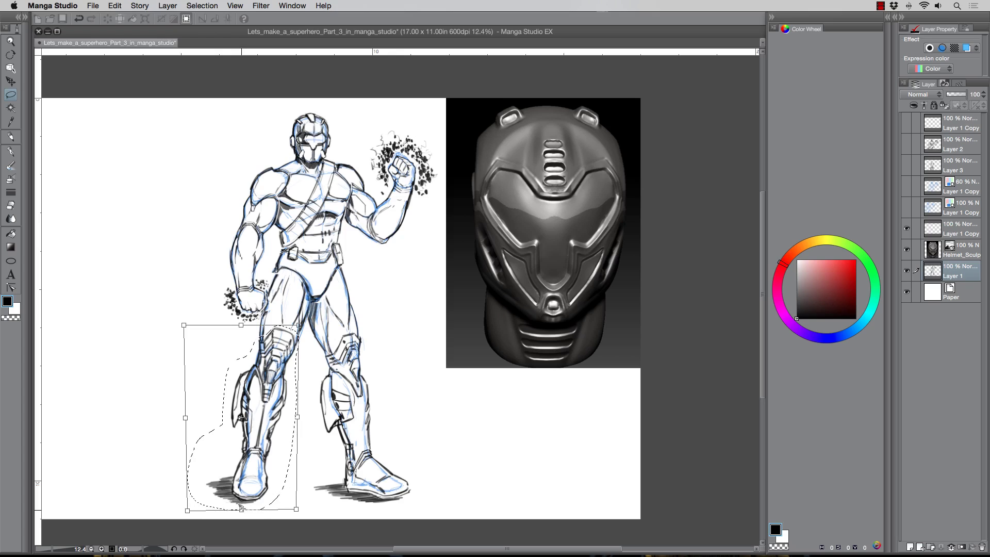
pyautogui.moveTo(186, 417); pyautogui.dragTo(186, 417)
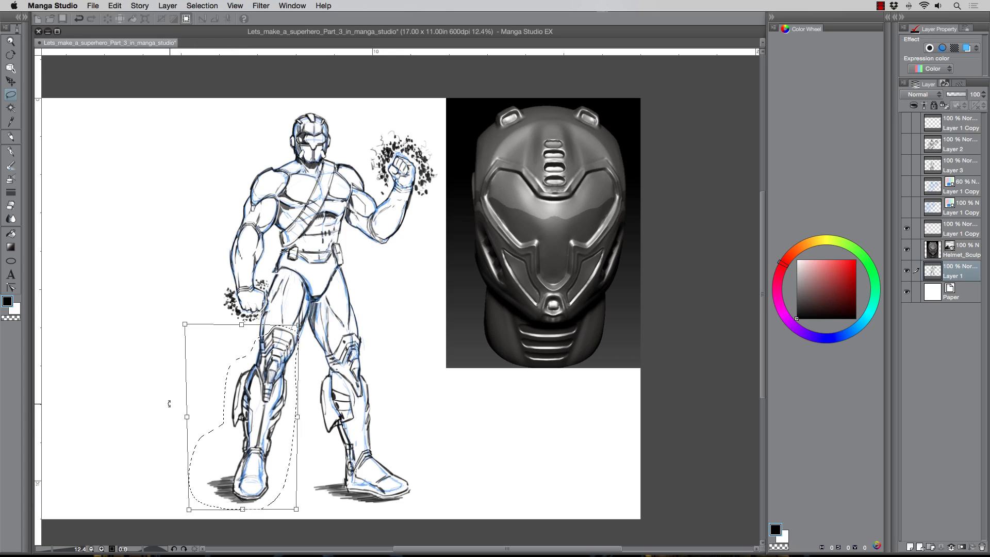
pyautogui.press('Return')
pyautogui.hotkey('ctrl', 'd')
# Lasso the figure's left lower leg and foot, shorten and taper them toward the foot, and deselect
pyautogui.moveTo(325, 356)
pyautogui.mouseDown()
pyautogui.moveTo(348, 330)
pyautogui.moveTo(368, 356)
pyautogui.moveTo(361, 508)
pyautogui.moveTo(310, 439)
pyautogui.moveTo(325, 356)
pyautogui.mouseUp()
pyautogui.hotkey('ctrl', 't')
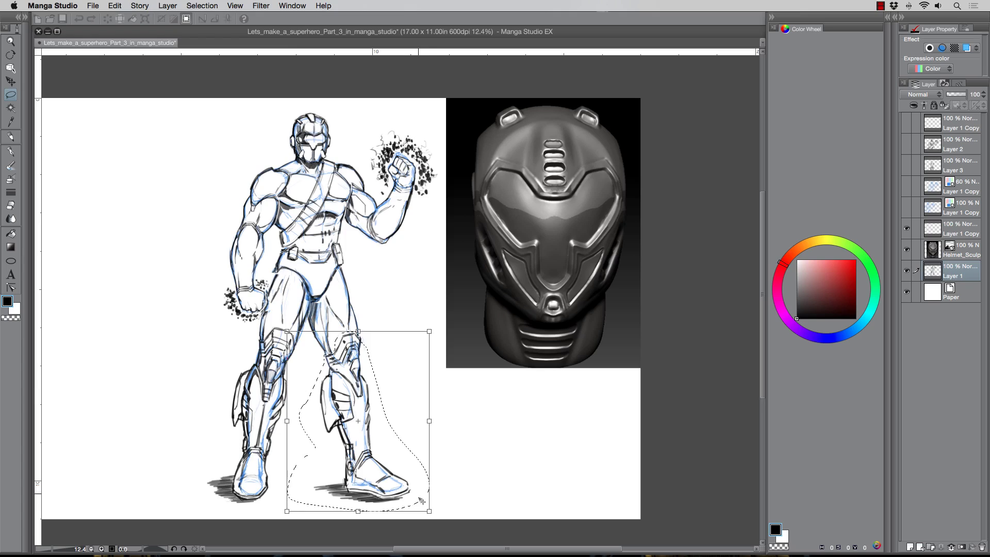
pyautogui.moveTo(429, 511); pyautogui.dragTo(426, 508)
pyautogui.moveTo(287, 511); pyautogui.dragTo(290, 508)
pyautogui.moveTo(358, 508); pyautogui.dragTo(357, 497)
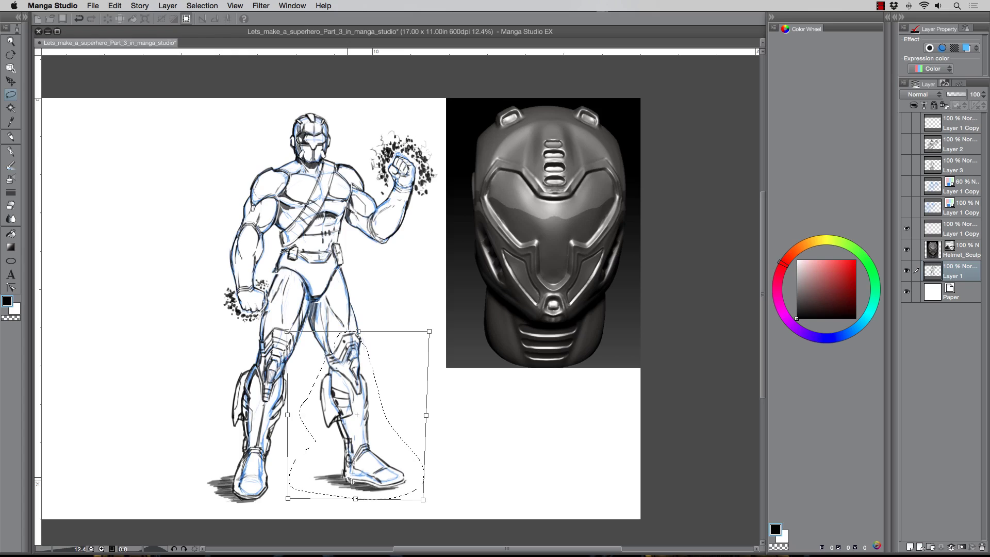
pyautogui.press('Return')
pyautogui.hotkey('ctrl', 'd')
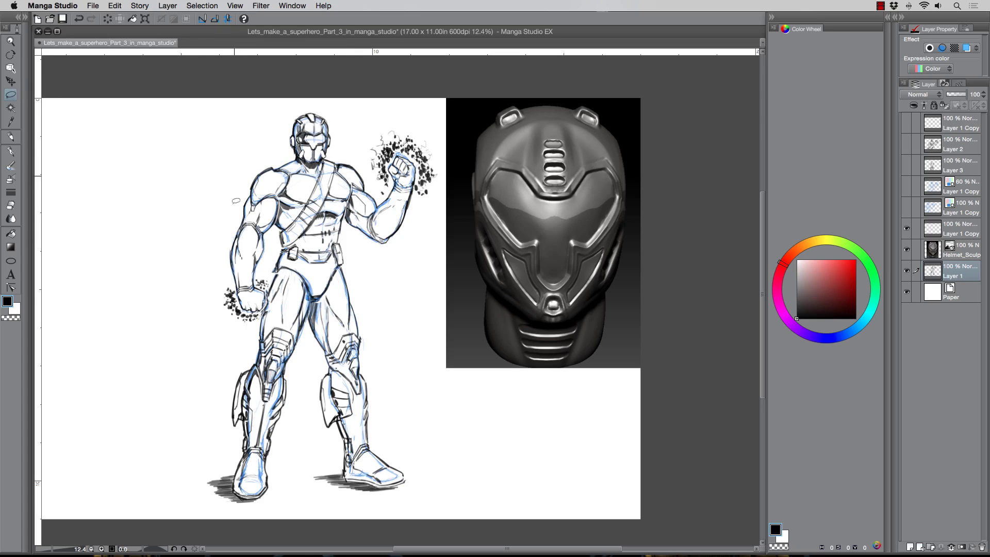
# Lasso the figure's lowered right arm from shoulder to fist, reposition it slightly with a transform, and deselect
pyautogui.moveTo(231, 219)
pyautogui.mouseDown()
pyautogui.moveTo(260, 164)
pyautogui.moveTo(292, 167)
pyautogui.moveTo(281, 195)
pyautogui.mouseUp()
pyautogui.moveTo(247, 324); pyautogui.dragTo(208, 269)
pyautogui.click(260, 341)
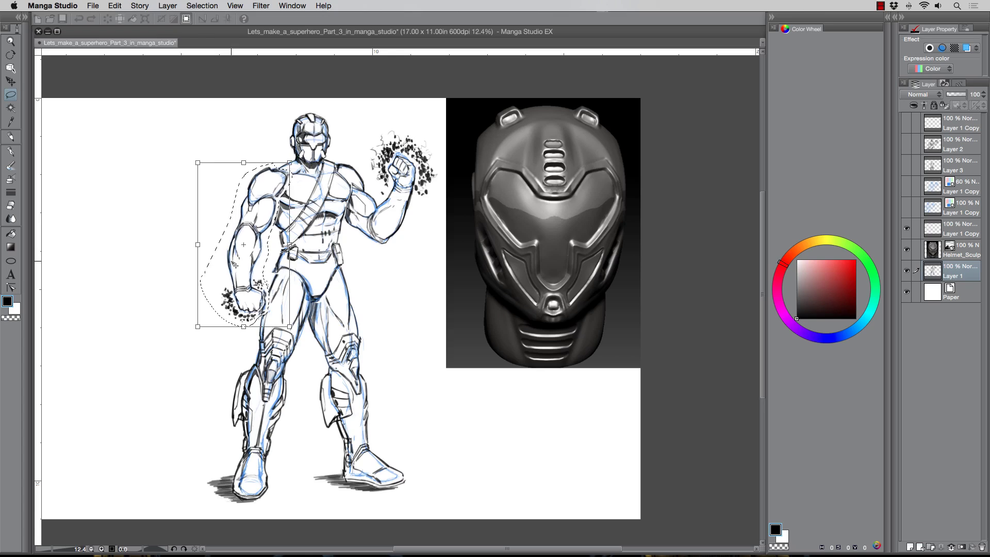
pyautogui.moveTo(231, 262); pyautogui.dragTo(229, 266)
pyautogui.press('Return')
pyautogui.press('super+d')
# Lasso the right forearm and fist, rotate and shift them inward toward the thigh, and deselect
pyautogui.moveTo(237, 227); pyautogui.dragTo(258, 226)
pyautogui.moveTo(262, 314); pyautogui.dragTo(200, 321)
pyautogui.press('super+t')
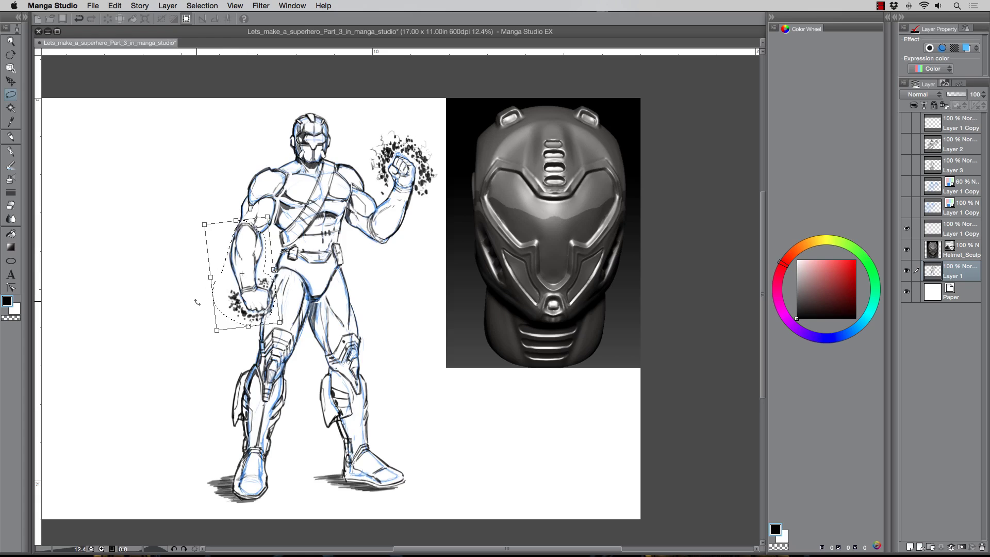
pyautogui.moveTo(245, 281); pyautogui.dragTo(249, 283)
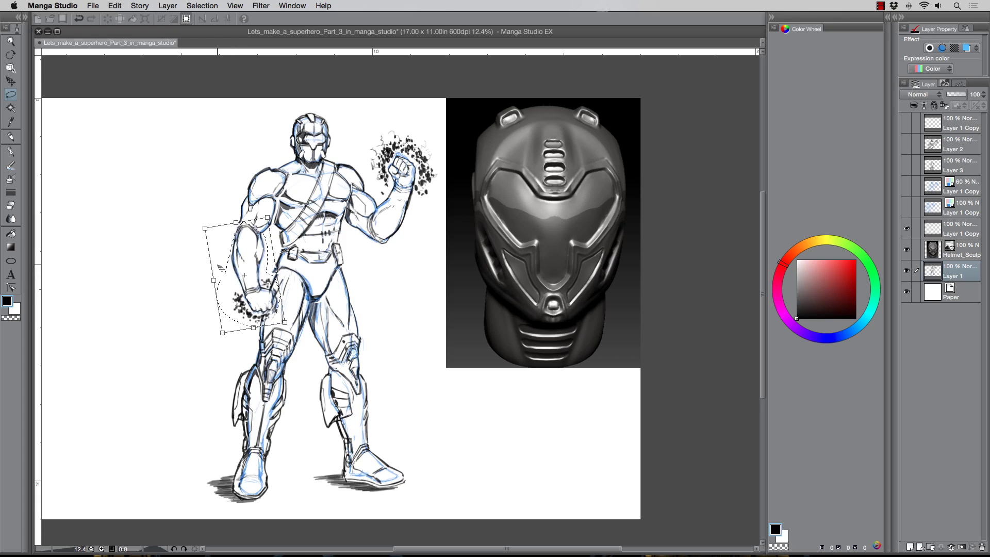
pyautogui.press('Return')
pyautogui.press('super+d')
# Lasso the figure's raised left arm with its energy effect, rotate and nudge it slightly, and deselect
pyautogui.click(11, 138)
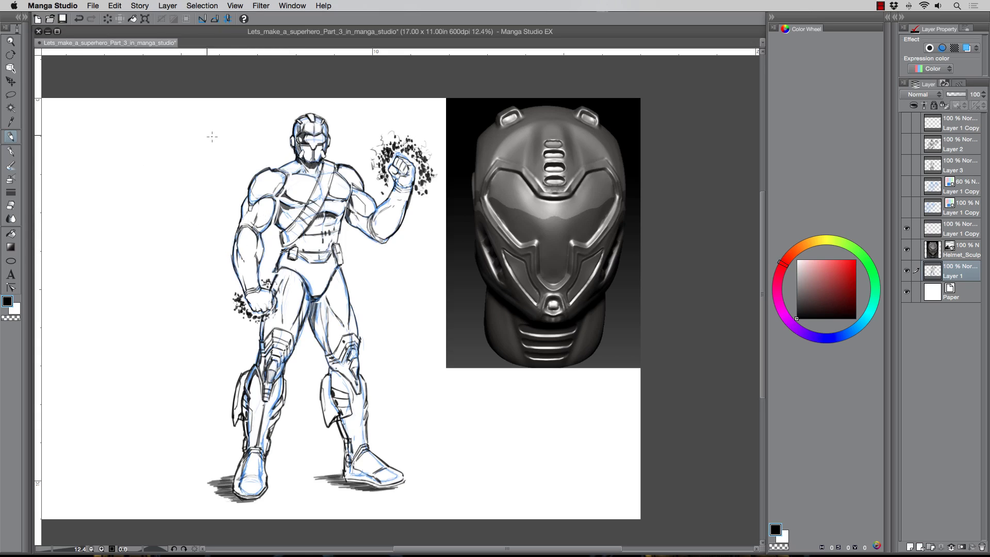
pyautogui.click(10, 95)
pyautogui.moveTo(337, 164)
pyautogui.mouseDown()
pyautogui.moveTo(366, 121)
pyautogui.moveTo(422, 117)
pyautogui.moveTo(449, 159)
pyautogui.moveTo(431, 238)
pyautogui.moveTo(372, 260)
pyautogui.moveTo(347, 225)
pyautogui.moveTo(339, 165)
pyautogui.mouseUp()
pyautogui.click(404, 287)
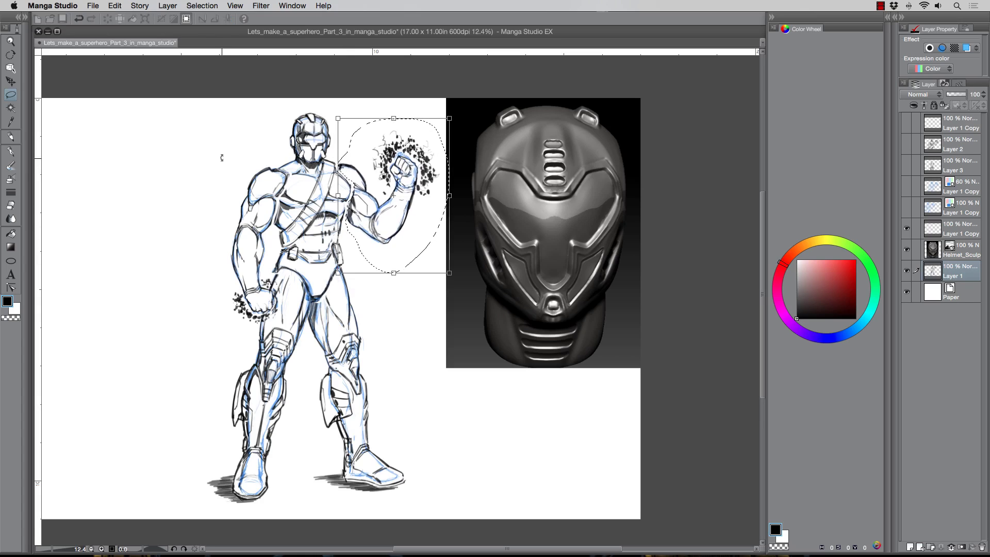
pyautogui.moveTo(221, 157); pyautogui.dragTo(227, 151)
pyautogui.moveTo(363, 221); pyautogui.dragTo(362, 222)
pyautogui.press('Return')
pyautogui.press('super+d')
# Lasso the raised left forearm and fist, rotate them inward toward the head, and deselect
pyautogui.click(9, 139)
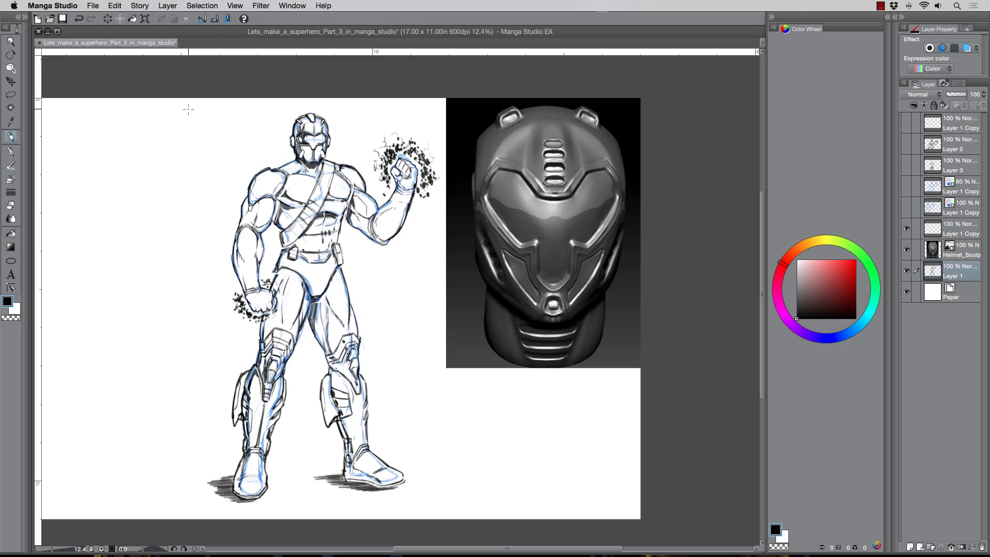
pyautogui.click(11, 95)
pyautogui.moveTo(382, 196)
pyautogui.mouseDown()
pyautogui.moveTo(401, 120)
pyautogui.moveTo(390, 273)
pyautogui.moveTo(366, 247)
pyautogui.mouseUp()
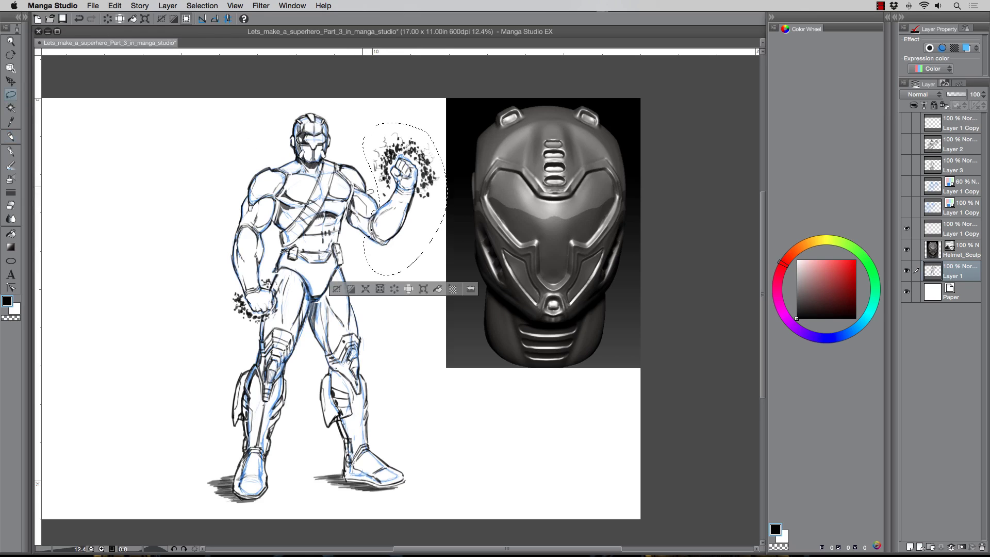
pyautogui.click(424, 289)
pyautogui.moveTo(338, 133)
pyautogui.mouseDown()
pyautogui.moveTo(358, 159)
pyautogui.moveTo(389, 171)
pyautogui.mouseUp()
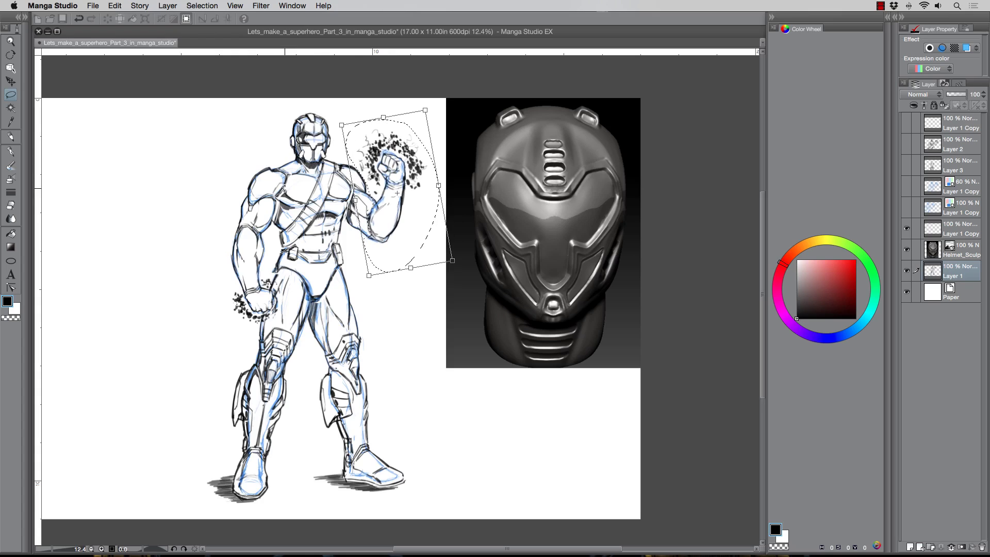
pyautogui.press('Return')
pyautogui.hotkey('ctrl', 'd')
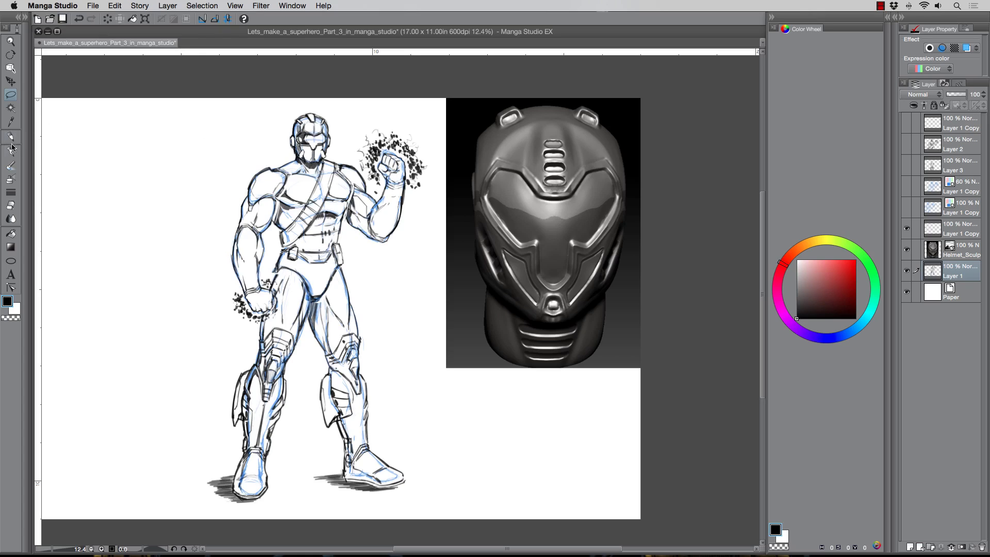
# Erase the stray lines at the figure's crotch and redraw the lower contour with the pen
pyautogui.click(12, 204)
pyautogui.moveTo(312, 299)
pyautogui.mouseDown()
pyautogui.moveTo(303, 275)
pyautogui.moveTo(302, 285)
pyautogui.moveTo(323, 296)
pyautogui.moveTo(306, 299)
pyautogui.moveTo(316, 317)
pyautogui.moveTo(344, 289)
pyautogui.moveTo(344, 302)
pyautogui.mouseUp()
pyautogui.click(10, 137)
pyautogui.moveTo(310, 291)
pyautogui.mouseDown()
pyautogui.moveTo(316, 312)
pyautogui.moveTo(328, 295)
pyautogui.moveTo(317, 341)
pyautogui.moveTo(326, 356)
pyautogui.moveTo(320, 299)
pyautogui.mouseUp()
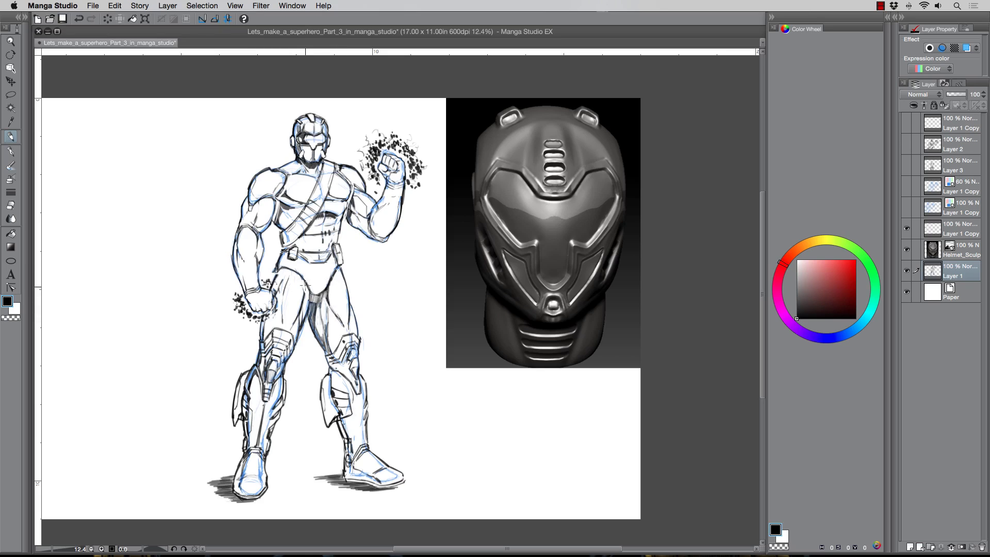
# Touch up the line work at the inner thigh and around both shoulders
pyautogui.moveTo(308, 299); pyautogui.dragTo(304, 318)
pyautogui.moveTo(343, 175)
pyautogui.mouseDown()
pyautogui.moveTo(349, 206)
pyautogui.moveTo(358, 187)
pyautogui.mouseUp()
pyautogui.moveTo(283, 191)
pyautogui.mouseDown()
pyautogui.moveTo(276, 196)
pyautogui.moveTo(285, 185)
pyautogui.moveTo(299, 202)
pyautogui.moveTo(279, 201)
pyautogui.moveTo(274, 215)
pyautogui.moveTo(281, 201)
pyautogui.moveTo(273, 201)
pyautogui.mouseUp()
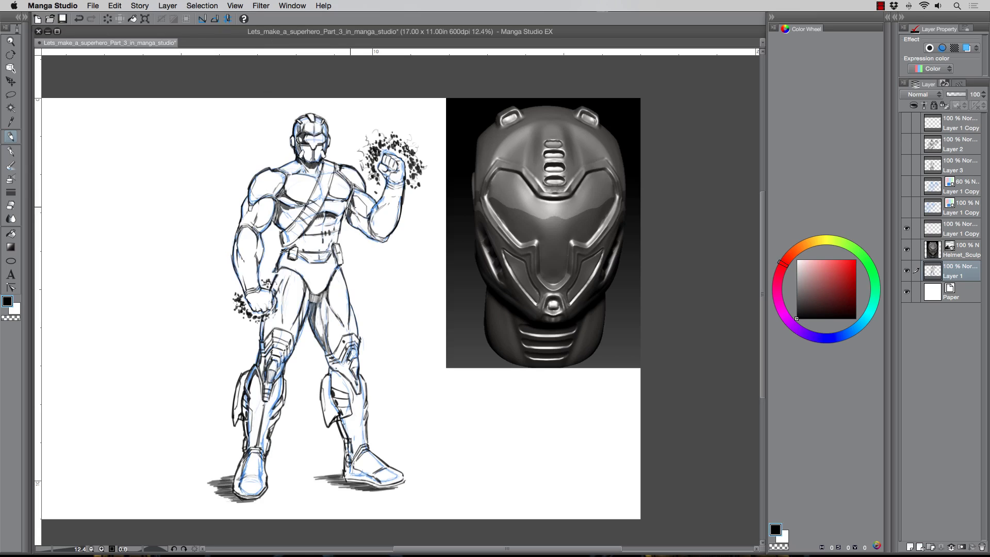
# Erase the diagonal strap across the torso and redraw the chest and abdominal muscle lines beneath it
pyautogui.moveTo(349, 200); pyautogui.dragTo(346, 211)
pyautogui.moveTo(292, 228)
pyautogui.mouseDown()
pyautogui.moveTo(313, 216)
pyautogui.moveTo(299, 235)
pyautogui.mouseUp()
pyautogui.moveTo(311, 194)
pyautogui.mouseDown()
pyautogui.moveTo(322, 169)
pyautogui.moveTo(321, 177)
pyautogui.moveTo(332, 173)
pyautogui.moveTo(319, 211)
pyautogui.moveTo(329, 188)
pyautogui.moveTo(311, 203)
pyautogui.mouseUp()
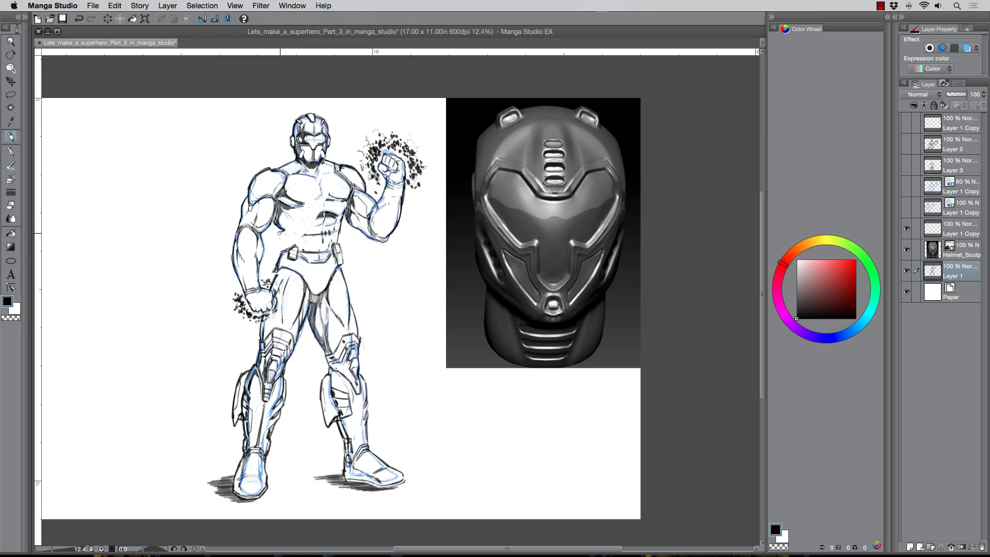
pyautogui.moveTo(313, 205); pyautogui.dragTo(321, 182)
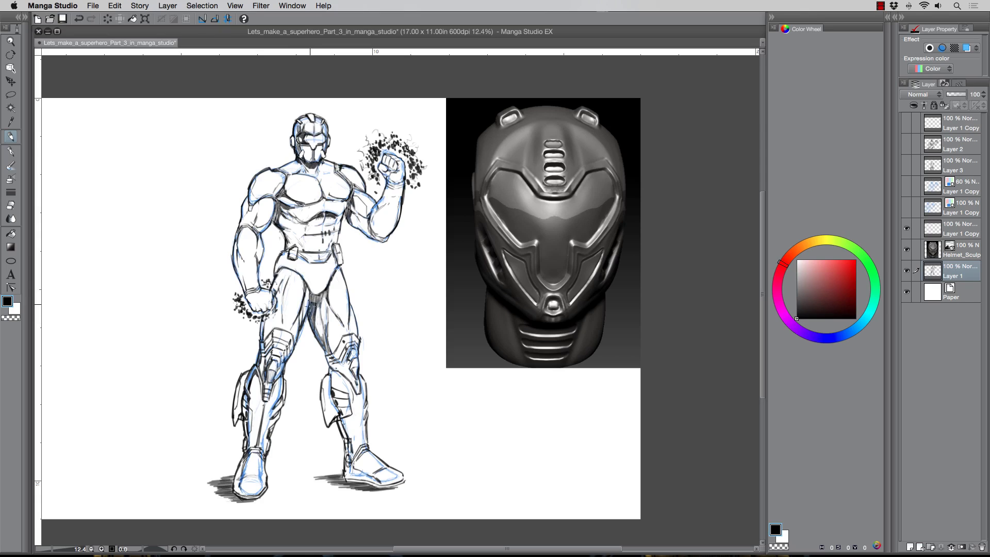
# Add shading strokes to the inner thighs and sketch pointed blade shapes rising behind both shoulders
pyautogui.moveTo(323, 327); pyautogui.dragTo(331, 312)
pyautogui.moveTo(292, 321); pyautogui.dragTo(289, 328)
pyautogui.moveTo(279, 146)
pyautogui.mouseDown()
pyautogui.moveTo(289, 161)
pyautogui.moveTo(264, 135)
pyautogui.moveTo(289, 161)
pyautogui.mouseUp()
pyautogui.moveTo(255, 125)
pyautogui.mouseDown()
pyautogui.moveTo(272, 165)
pyautogui.moveTo(252, 117)
pyautogui.moveTo(276, 143)
pyautogui.mouseUp()
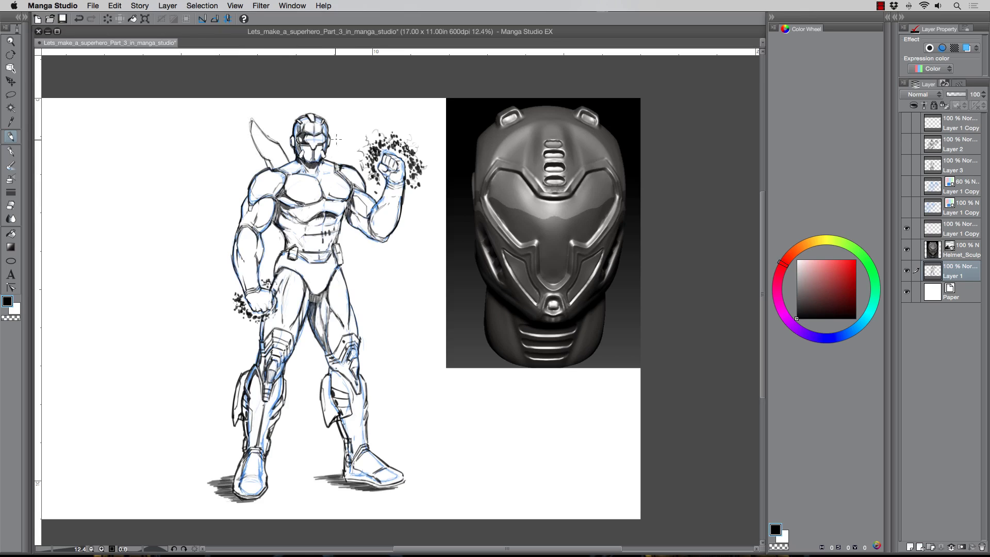
pyautogui.moveTo(328, 162)
pyautogui.mouseDown()
pyautogui.moveTo(363, 121)
pyautogui.moveTo(352, 158)
pyautogui.mouseUp()
pyautogui.moveTo(363, 125)
pyautogui.mouseDown()
pyautogui.moveTo(353, 160)
pyautogui.moveTo(328, 168)
pyautogui.mouseUp()
pyautogui.moveTo(321, 420)
pyautogui.mouseDown()
pyautogui.moveTo(304, 457)
pyautogui.moveTo(328, 513)
pyautogui.mouseUp()
pyautogui.moveTo(336, 440)
pyautogui.mouseDown()
pyautogui.moveTo(341, 454)
pyautogui.moveTo(306, 496)
pyautogui.mouseUp()
pyautogui.moveTo(223, 406); pyautogui.dragTo(211, 519)
pyautogui.moveTo(234, 424); pyautogui.dragTo(230, 519)
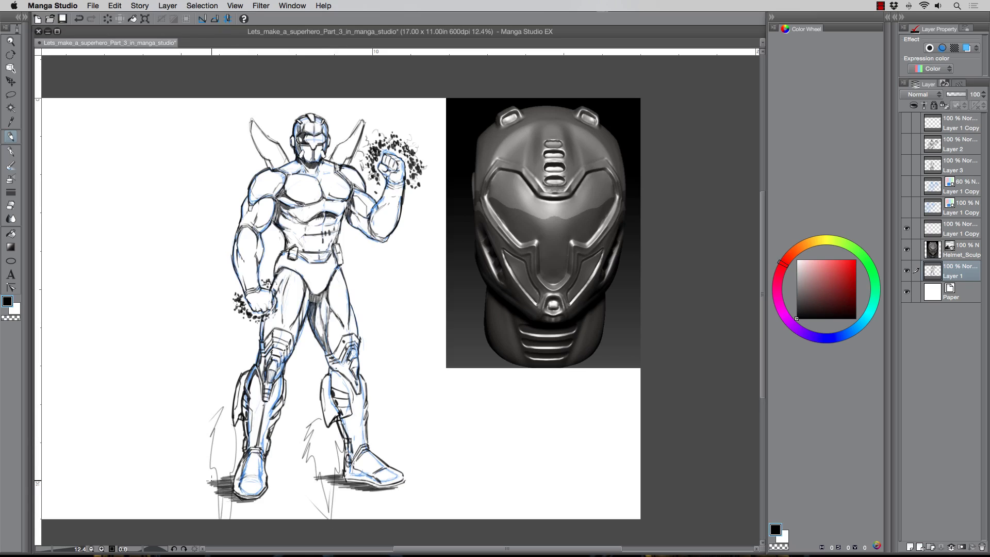
pyautogui.press('super+z')
pyautogui.press('super+z')
pyautogui.press('super+z')
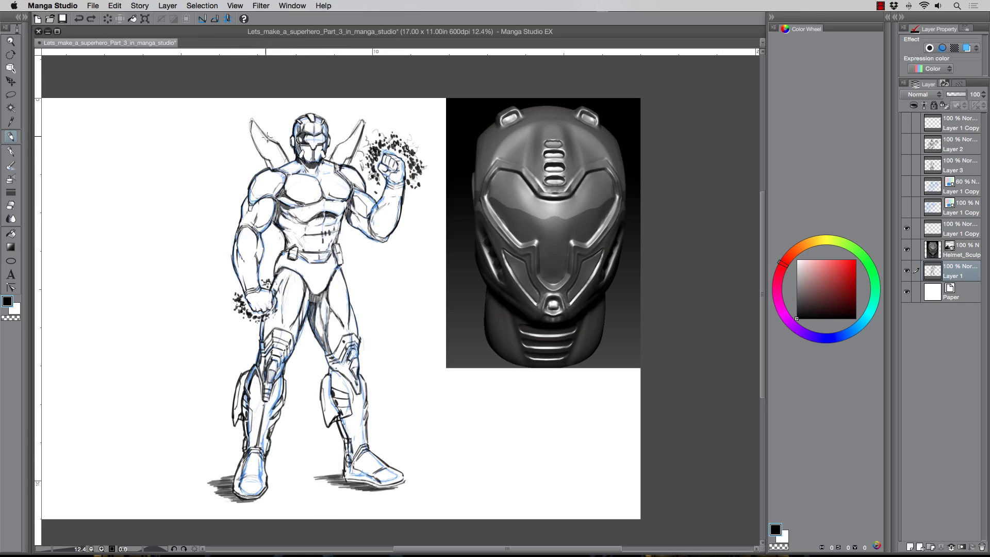
# Refine the blade behind the figure's right shoulder and rough in guide lines for diagonal straps across the chest
pyautogui.moveTo(250, 121); pyautogui.dragTo(260, 151)
pyautogui.moveTo(276, 159)
pyautogui.mouseDown()
pyautogui.moveTo(315, 190)
pyautogui.moveTo(337, 187)
pyautogui.moveTo(335, 201)
pyautogui.mouseUp()
pyautogui.moveTo(295, 233)
pyautogui.mouseDown()
pyautogui.moveTo(303, 197)
pyautogui.moveTo(331, 212)
pyautogui.moveTo(330, 204)
pyautogui.moveTo(341, 239)
pyautogui.moveTo(313, 207)
pyautogui.moveTo(292, 248)
pyautogui.mouseUp()
pyautogui.moveTo(318, 214); pyautogui.dragTo(298, 247)
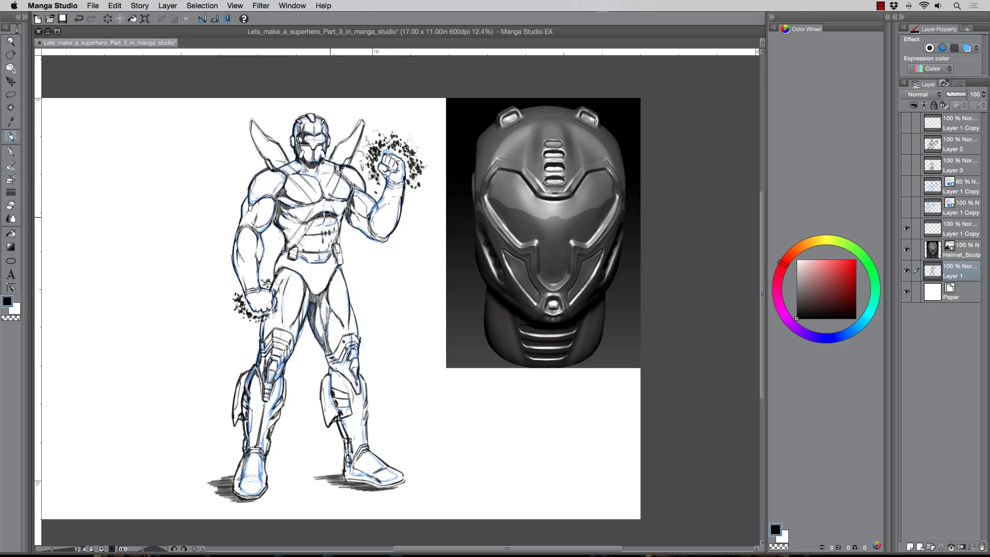
# Sketch two straps crossing in an X over the chest, running from the shoulders down to the belt pouches
pyautogui.moveTo(328, 216)
pyautogui.mouseDown()
pyautogui.moveTo(332, 237)
pyautogui.moveTo(337, 227)
pyautogui.mouseUp()
pyautogui.moveTo(317, 193)
pyautogui.mouseDown()
pyautogui.moveTo(313, 219)
pyautogui.moveTo(327, 212)
pyautogui.mouseUp()
pyautogui.moveTo(328, 188)
pyautogui.mouseDown()
pyautogui.moveTo(325, 204)
pyautogui.moveTo(293, 189)
pyautogui.mouseUp()
pyautogui.moveTo(311, 162)
pyautogui.mouseDown()
pyautogui.moveTo(285, 184)
pyautogui.moveTo(266, 175)
pyautogui.moveTo(326, 184)
pyautogui.mouseUp()
pyautogui.moveTo(337, 159)
pyautogui.mouseDown()
pyautogui.moveTo(326, 178)
pyautogui.moveTo(323, 167)
pyautogui.mouseUp()
pyautogui.moveTo(345, 159); pyautogui.dragTo(321, 186)
pyautogui.moveTo(334, 165)
pyautogui.mouseDown()
pyautogui.moveTo(327, 189)
pyautogui.moveTo(335, 180)
pyautogui.moveTo(290, 247)
pyautogui.mouseUp()
pyautogui.moveTo(292, 232); pyautogui.dragTo(277, 249)
pyautogui.moveTo(289, 238); pyautogui.dragTo(280, 252)
pyautogui.moveTo(336, 215)
pyautogui.mouseDown()
pyautogui.moveTo(325, 236)
pyautogui.moveTo(339, 243)
pyautogui.mouseUp()
pyautogui.moveTo(347, 236); pyautogui.dragTo(335, 250)
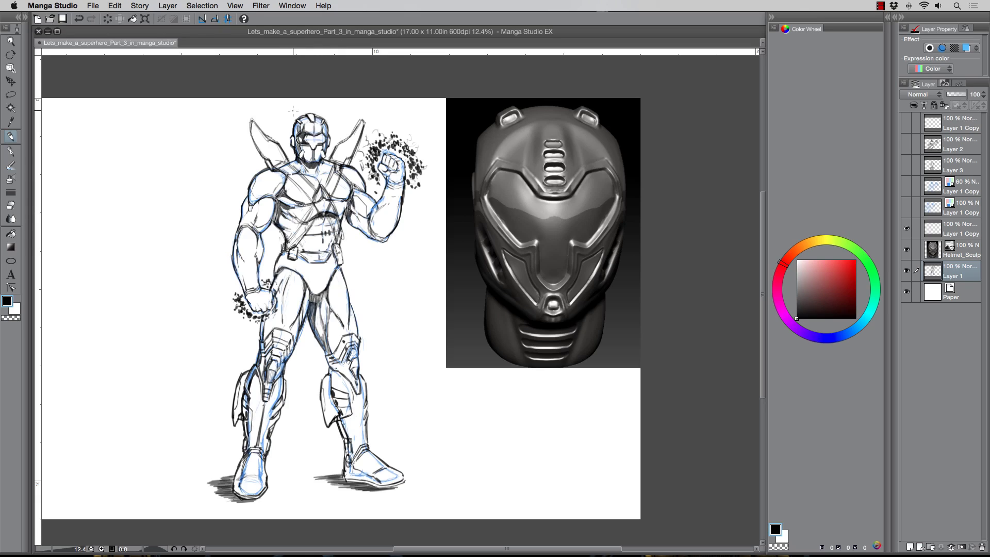
# Clear the overlapping lines inside the crossed straps and outline a diamond-shaped buckle where they meet
pyautogui.moveTo(314, 192)
pyautogui.mouseDown()
pyautogui.moveTo(289, 172)
pyautogui.moveTo(314, 192)
pyautogui.moveTo(326, 188)
pyautogui.moveTo(328, 199)
pyautogui.moveTo(296, 236)
pyautogui.moveTo(329, 203)
pyautogui.moveTo(337, 232)
pyautogui.mouseUp()
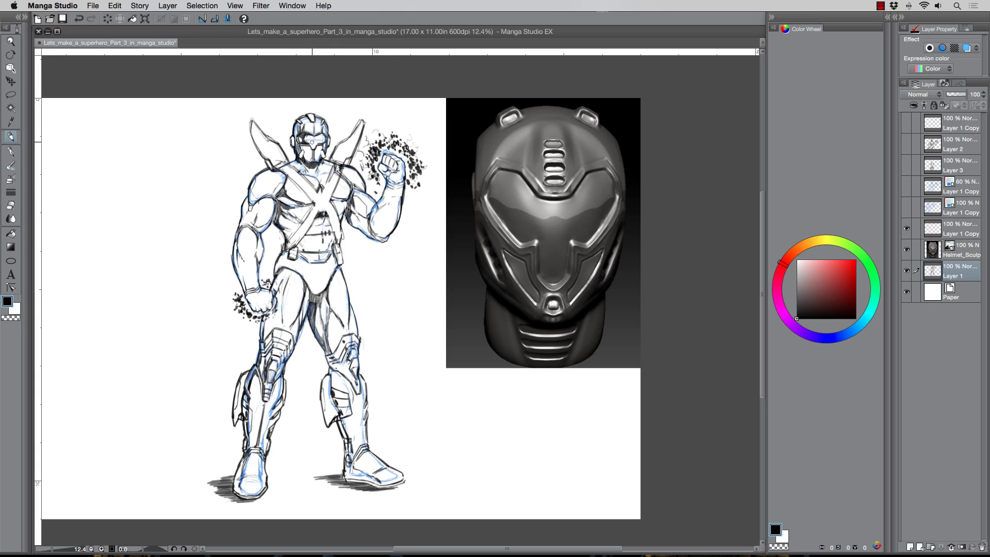
pyautogui.moveTo(317, 188)
pyautogui.mouseDown()
pyautogui.moveTo(321, 181)
pyautogui.moveTo(316, 212)
pyautogui.mouseUp()
pyautogui.moveTo(291, 168)
pyautogui.mouseDown()
pyautogui.moveTo(334, 168)
pyautogui.moveTo(312, 196)
pyautogui.moveTo(315, 207)
pyautogui.moveTo(330, 207)
pyautogui.moveTo(318, 201)
pyautogui.moveTo(316, 213)
pyautogui.moveTo(325, 188)
pyautogui.mouseUp()
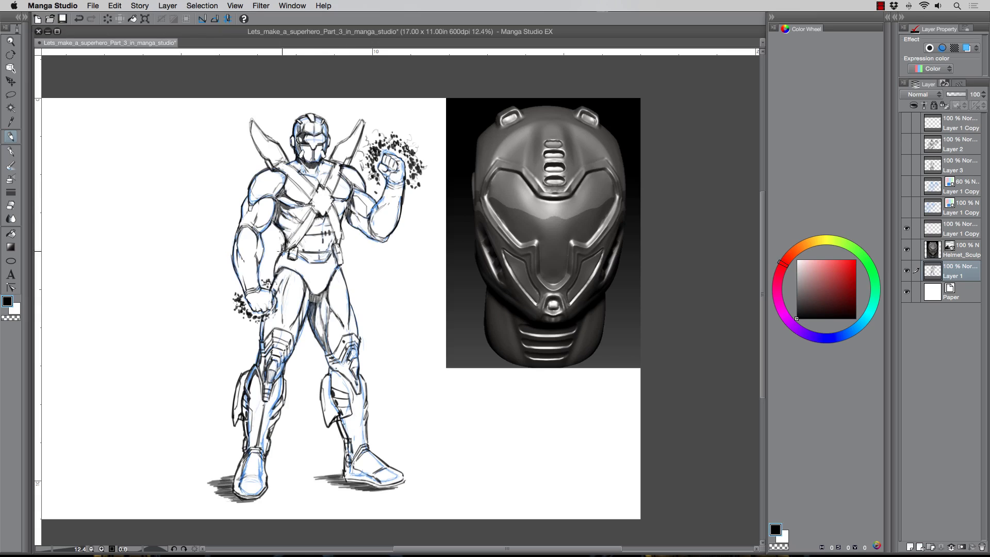
# Darken the strap edges, add inner detail to the diamond buckle, and touch up the belt
pyautogui.moveTo(327, 216); pyautogui.dragTo(333, 205)
pyautogui.moveTo(332, 157); pyautogui.dragTo(344, 164)
pyautogui.moveTo(290, 166)
pyautogui.mouseDown()
pyautogui.moveTo(322, 208)
pyautogui.moveTo(328, 211)
pyautogui.mouseUp()
pyautogui.moveTo(314, 200); pyautogui.dragTo(322, 193)
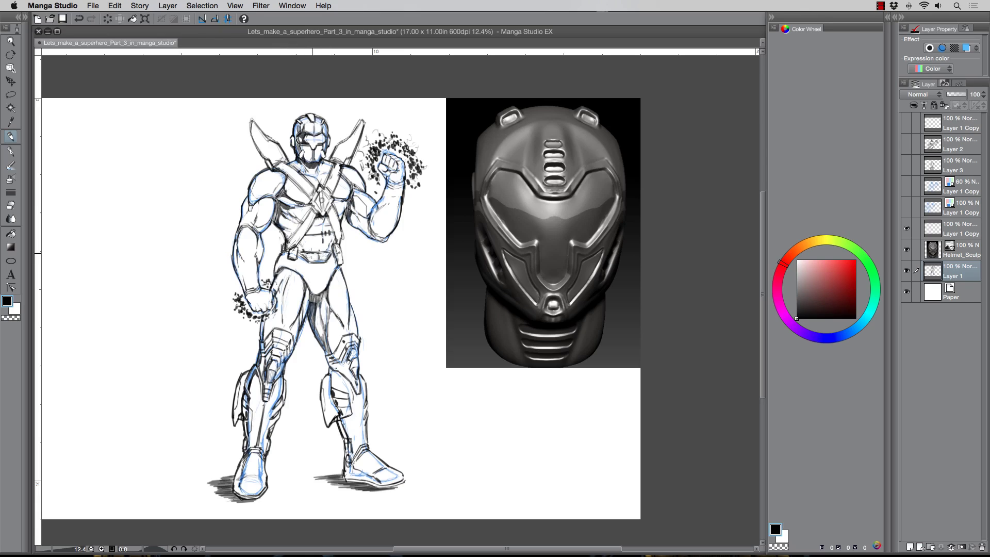
pyautogui.moveTo(309, 252)
pyautogui.mouseDown()
pyautogui.moveTo(324, 253)
pyautogui.moveTo(303, 257)
pyautogui.mouseUp()
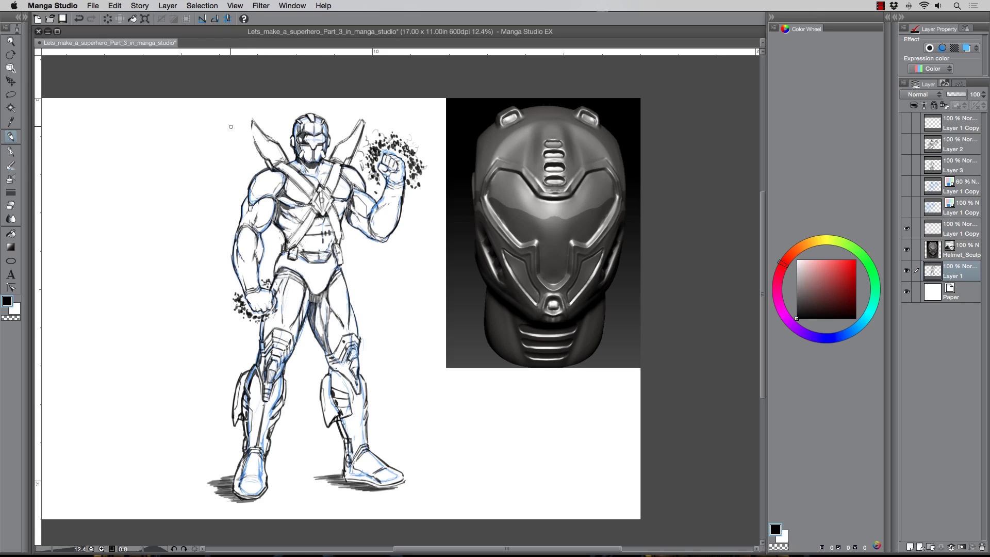
# Duplicate the helmet sculpt reference layer by moving a copy of the image over the figure
pyautogui.scroll(2, 327, 105)
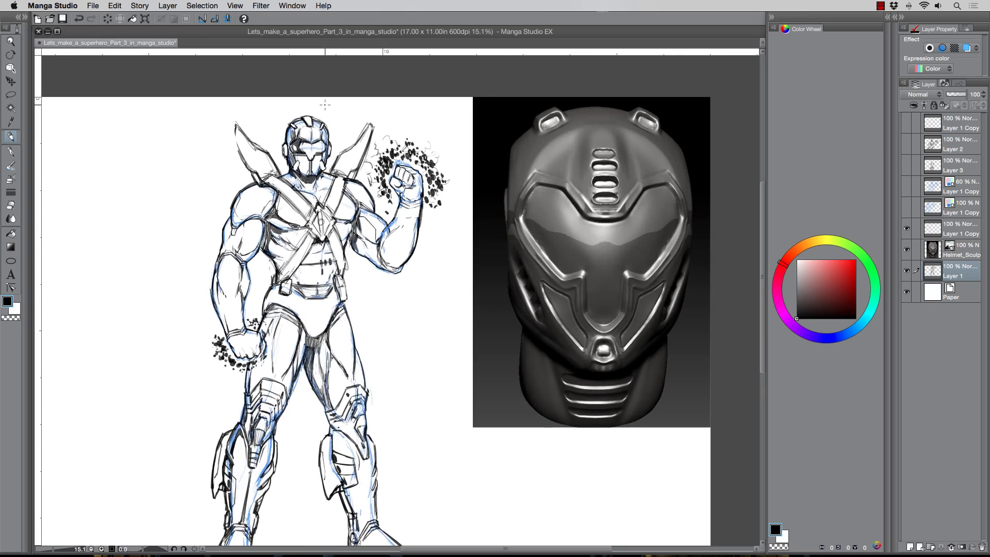
pyautogui.scroll(1, 326, 104)
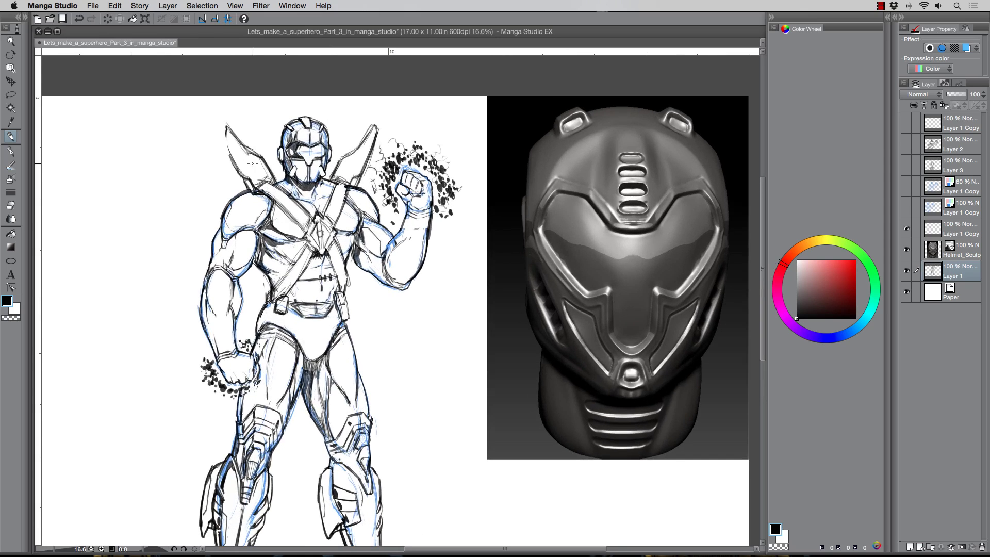
pyautogui.moveTo(256, 195); pyautogui.dragTo(208, 209)
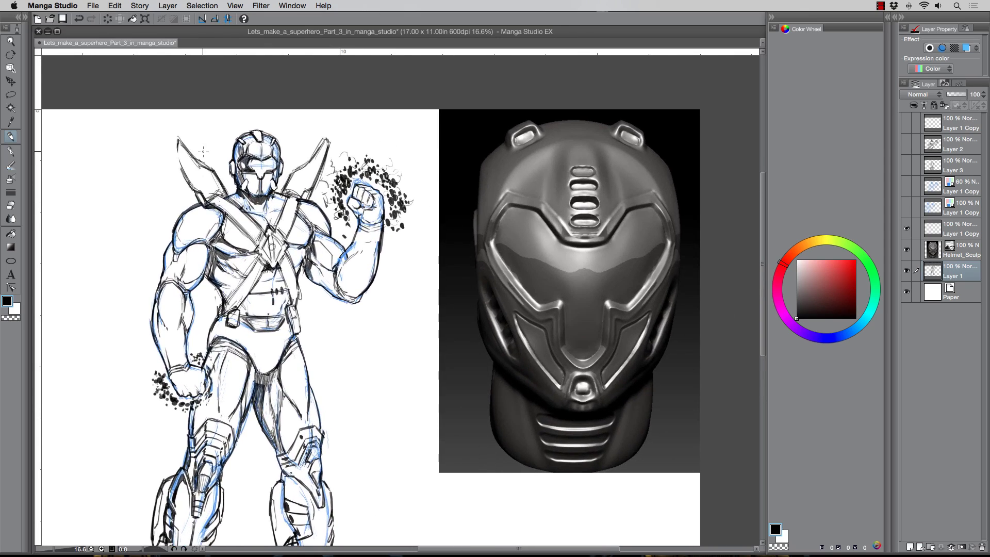
pyautogui.scroll(4, 235, 163)
pyautogui.scroll(-4, 236, 163)
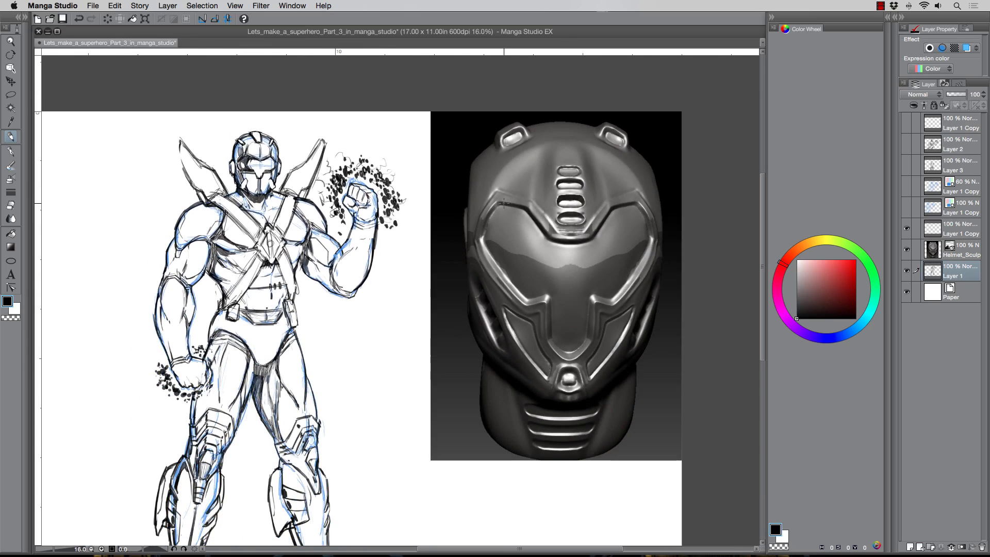
pyautogui.click(10, 81)
pyautogui.click(960, 254)
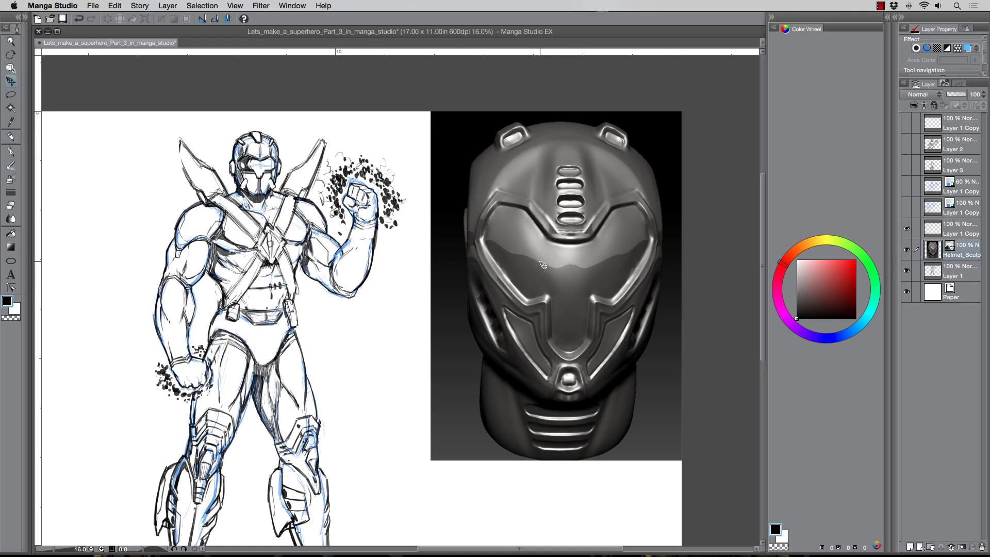
pyautogui.moveTo(543, 271); pyautogui.dragTo(381, 283)
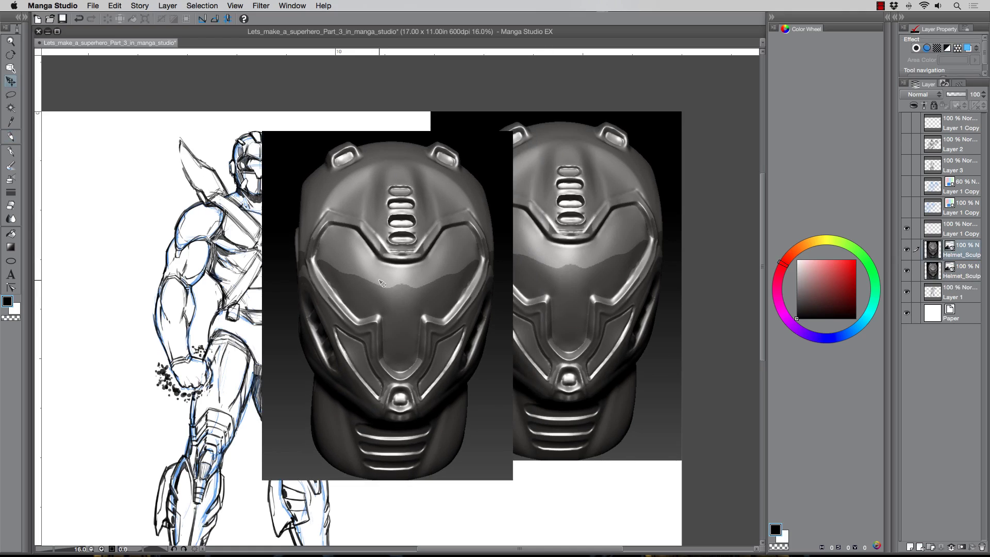
pyautogui.moveTo(278, 151); pyautogui.dragTo(293, 178)
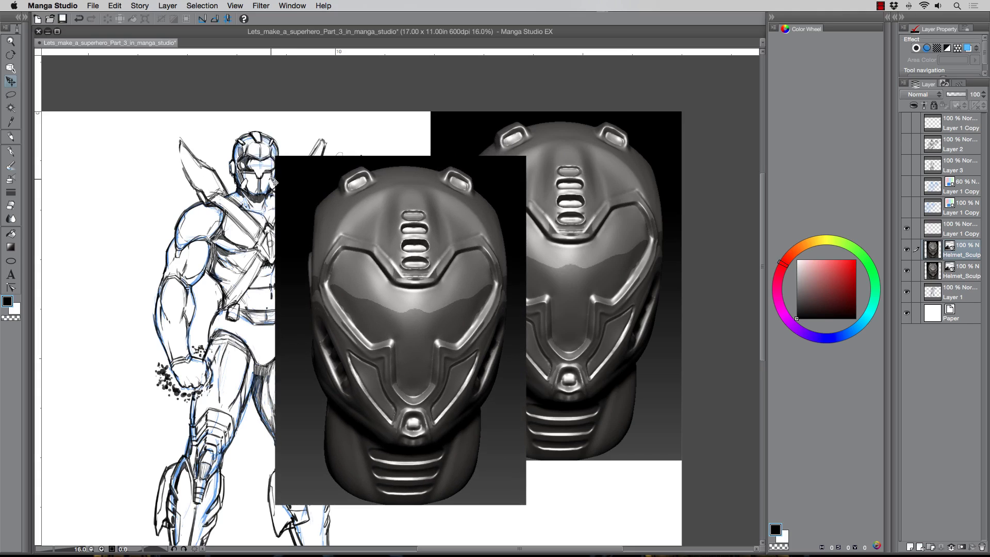
pyautogui.moveTo(285, 239); pyautogui.dragTo(286, 228)
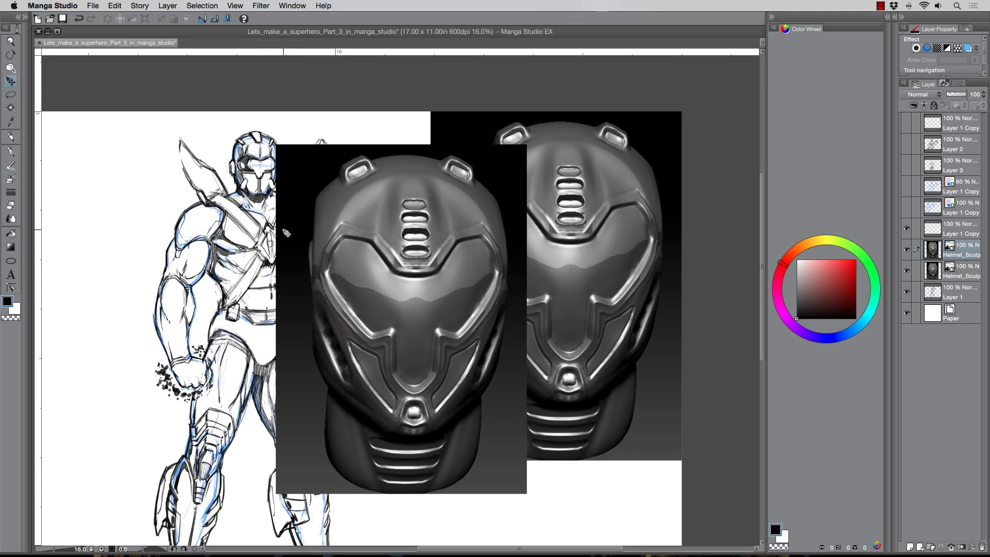
# Rasterize the copied helmet layer, scale it to about half size, and place it beside the figure's head on the blade side opposite the raised fist
pyautogui.rightClick(966, 256)
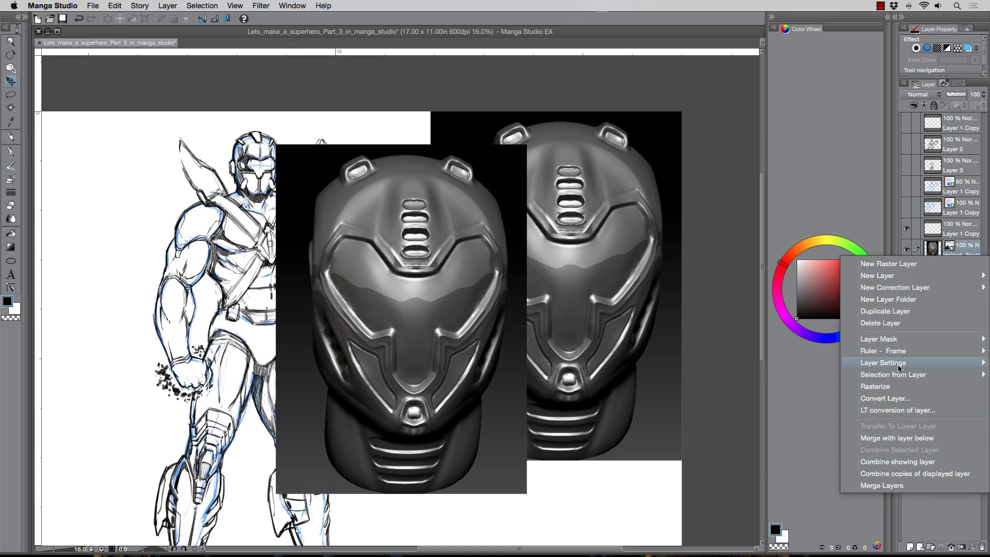
pyautogui.moveTo(900, 365)
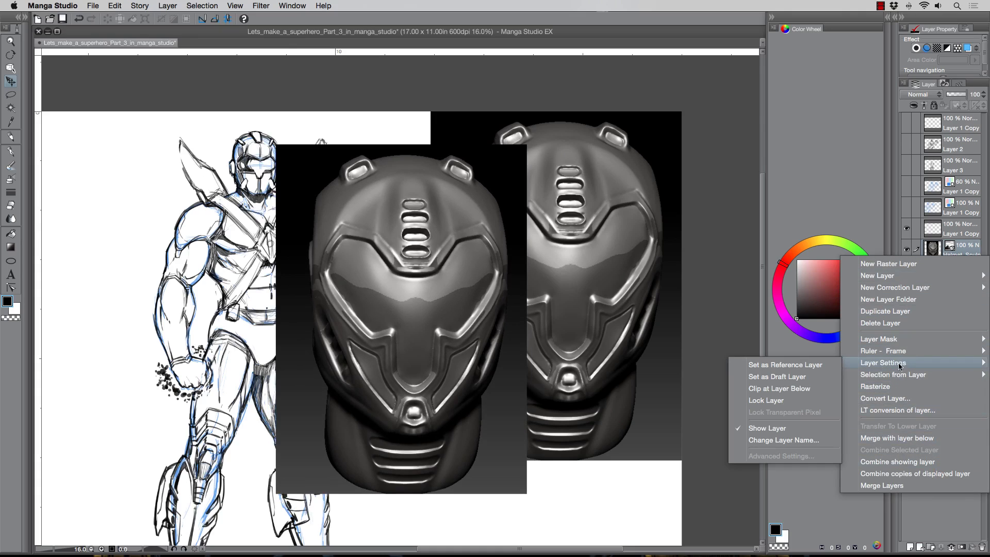
pyautogui.click(887, 387)
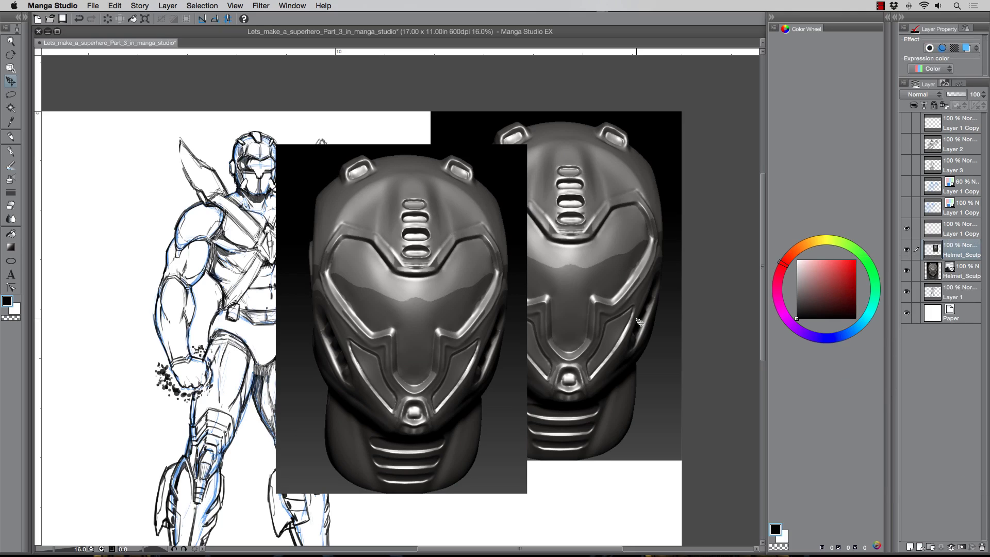
pyautogui.press('super+t')
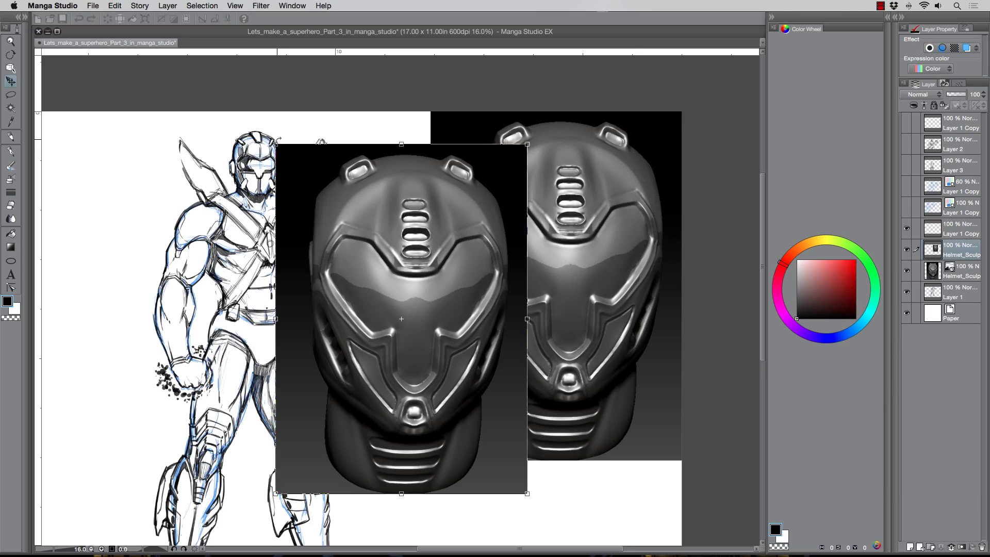
pyautogui.moveTo(275, 144); pyautogui.dragTo(370, 318)
pyautogui.moveTo(424, 364); pyautogui.dragTo(107, 215)
pyautogui.press('Return')
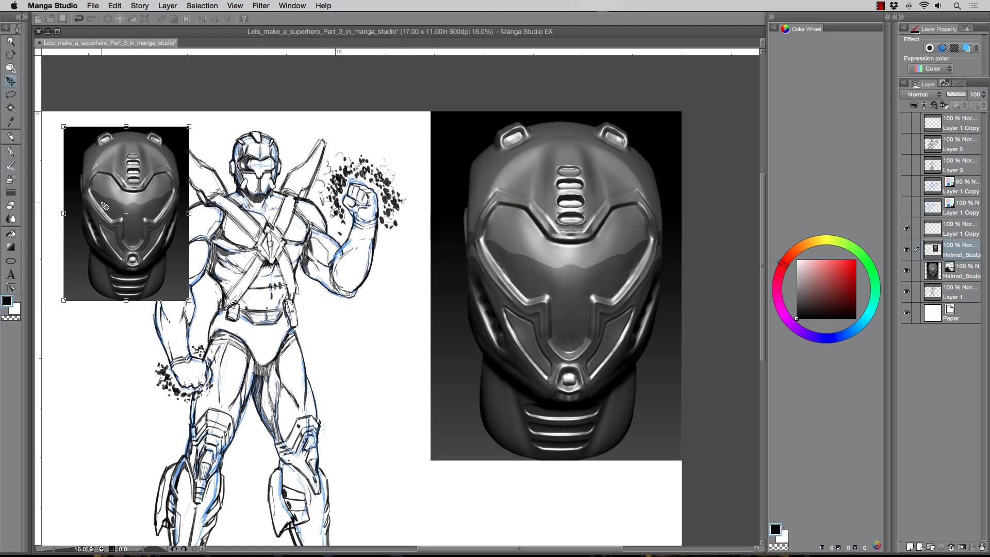
# Scale the helmet copy down slightly more and move it up, clear of the figure's shoulder
pyautogui.scroll(2, 124, 178)
pyautogui.scroll(1, 124, 178)
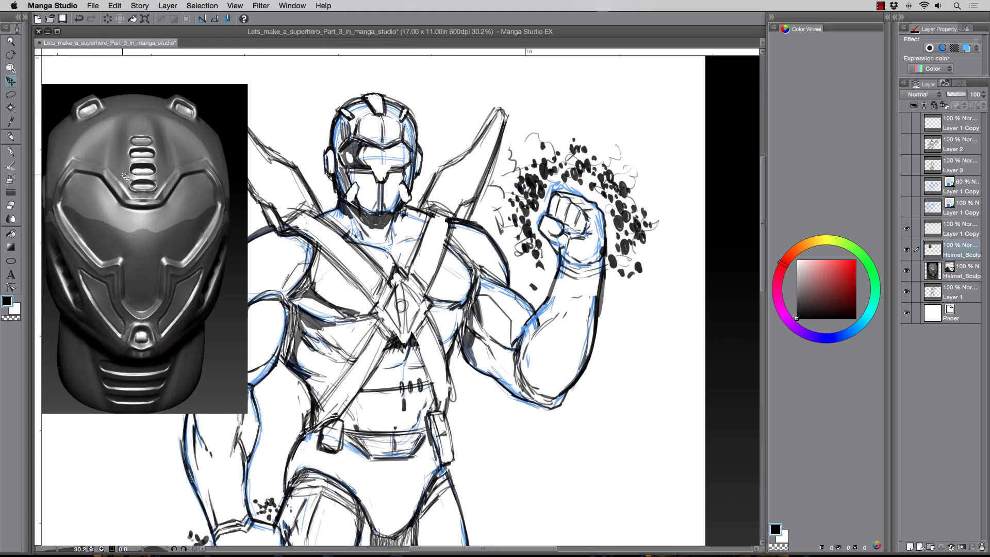
pyautogui.moveTo(176, 325); pyautogui.dragTo(328, 314)
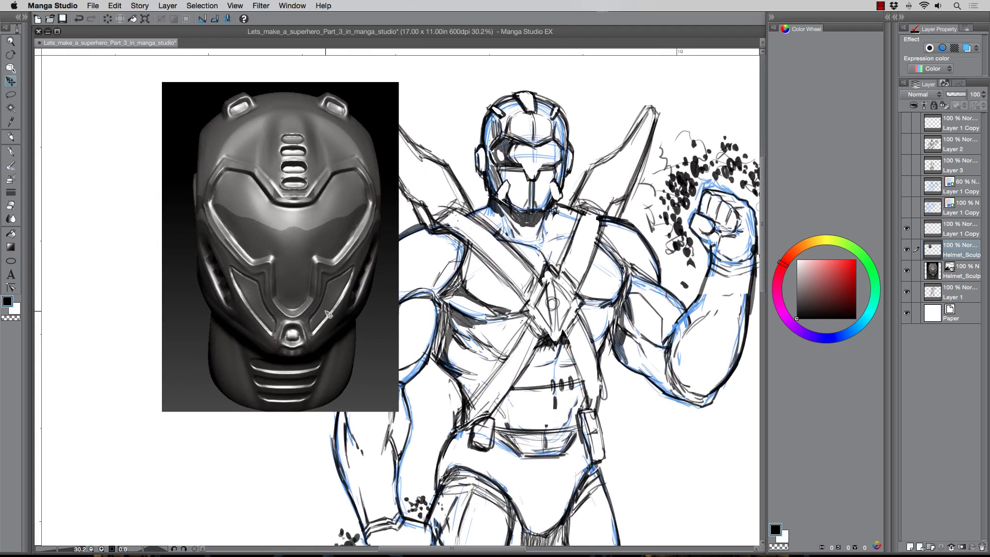
pyautogui.press('super+t')
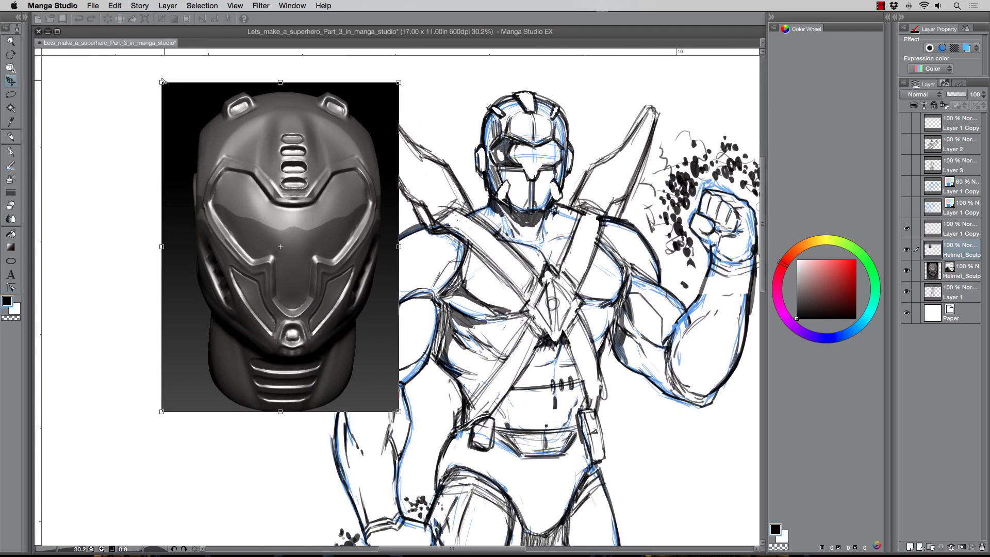
pyautogui.moveTo(170, 96); pyautogui.dragTo(204, 144)
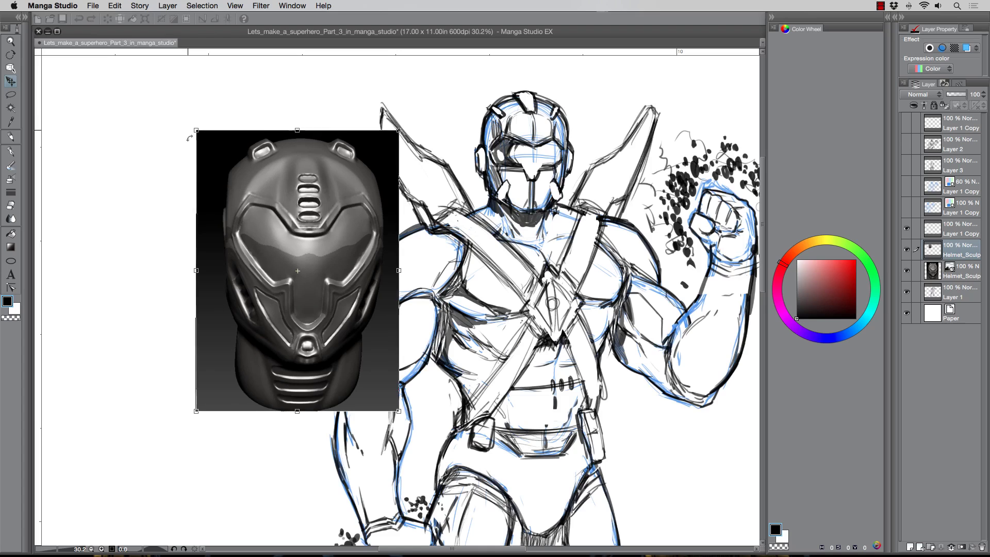
pyautogui.moveTo(249, 286); pyautogui.dragTo(216, 207)
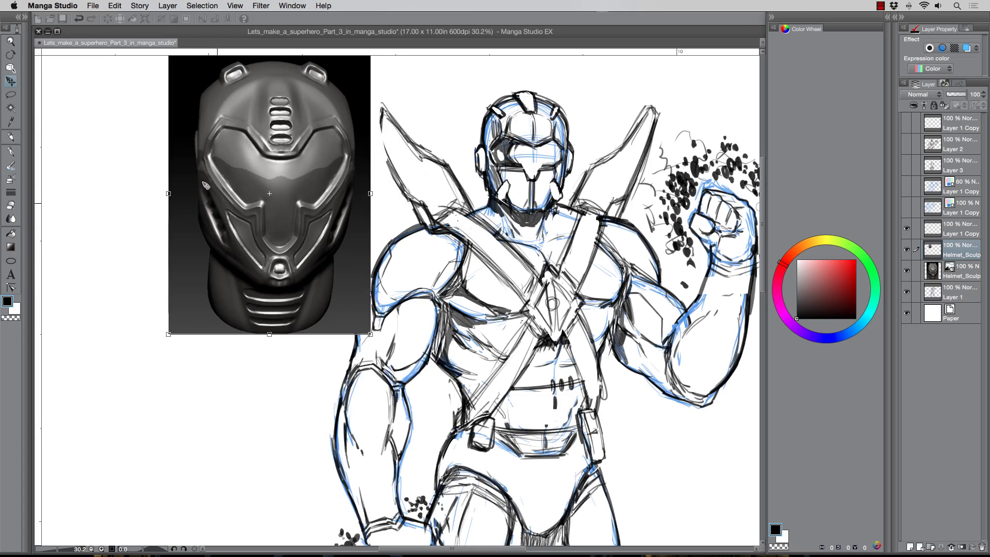
pyautogui.press('Return')
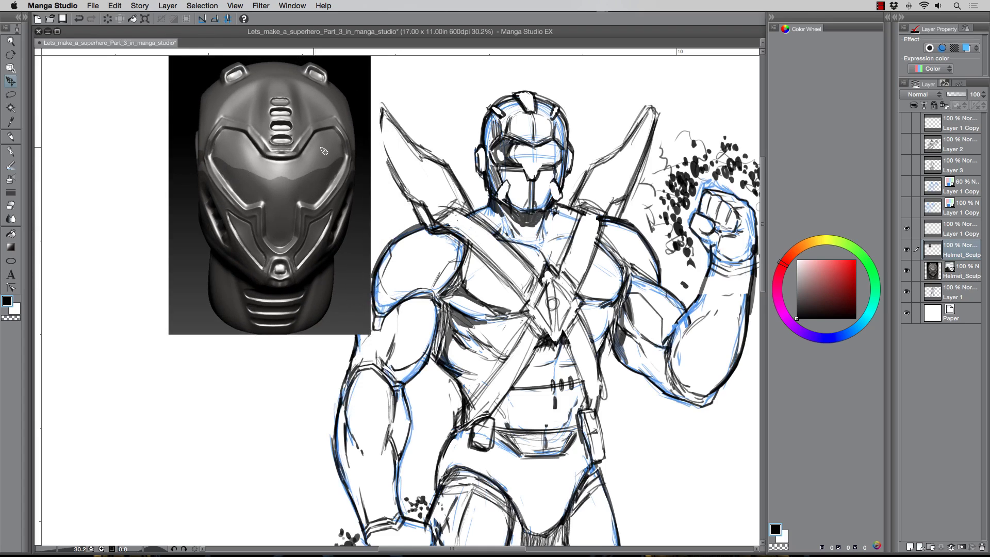
# Toggle the visibility of the helmet copy and the layer above it, and make Layer 1 active
pyautogui.scroll(1, 324, 150)
pyautogui.scroll(5, 230, 212)
pyautogui.hscroll(3, 230, 212)
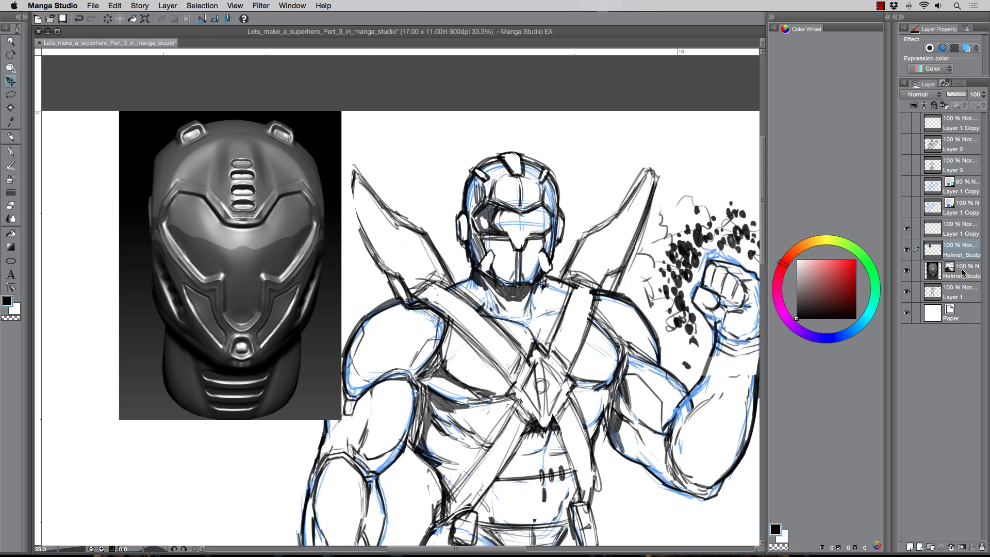
pyautogui.click(907, 250)
pyautogui.click(907, 250)
pyautogui.click(907, 229)
pyautogui.click(907, 228)
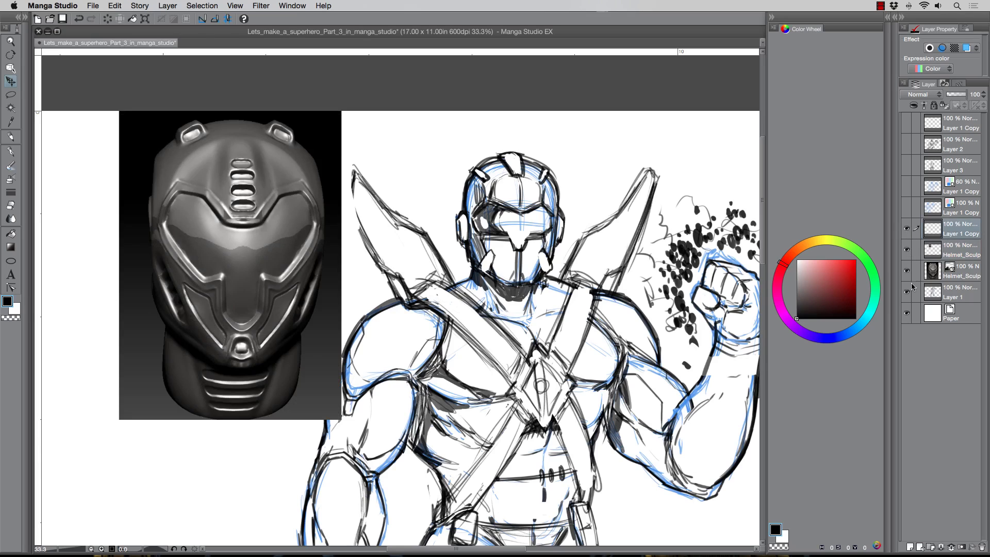
pyautogui.click(953, 297)
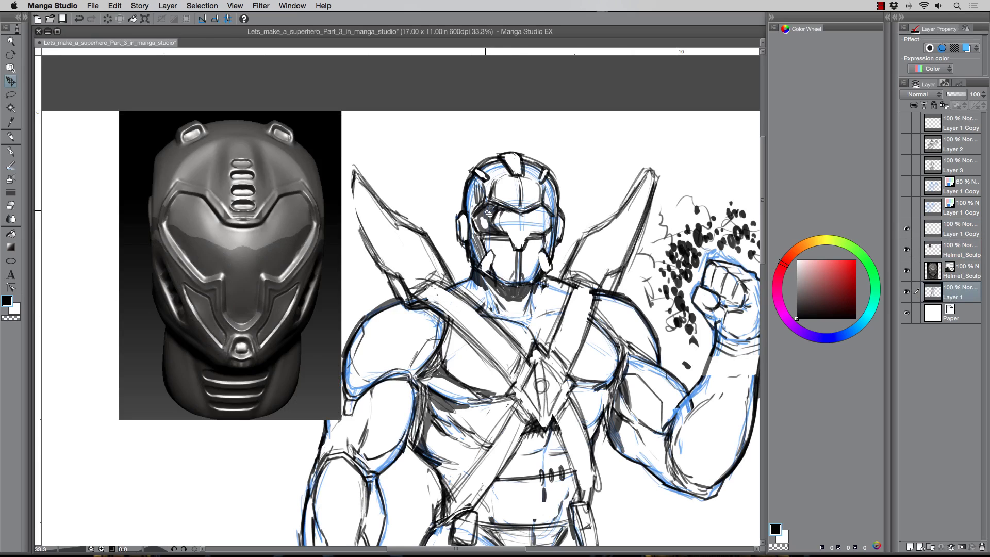
# Choose a soft eraser, enlarge its brush, and fade the figure's sketched helmet on Layer 1
pyautogui.click(11, 205)
pyautogui.click(25, 17)
pyautogui.click(57, 72)
pyautogui.click(110, 17)
pyautogui.press(']')
pyautogui.press(']')
pyautogui.press(']')
pyautogui.press(']')
pyautogui.press(']')
pyautogui.press(']')
pyautogui.moveTo(481, 194)
pyautogui.mouseDown()
pyautogui.moveTo(498, 265)
pyautogui.moveTo(498, 178)
pyautogui.moveTo(531, 254)
pyautogui.moveTo(546, 201)
pyautogui.moveTo(556, 237)
pyautogui.moveTo(487, 217)
pyautogui.moveTo(496, 267)
pyautogui.moveTo(463, 172)
pyautogui.moveTo(520, 175)
pyautogui.moveTo(555, 239)
pyautogui.moveTo(506, 156)
pyautogui.moveTo(485, 170)
pyautogui.moveTo(487, 277)
pyautogui.moveTo(472, 267)
pyautogui.moveTo(549, 254)
pyautogui.moveTo(541, 274)
pyautogui.moveTo(561, 208)
pyautogui.moveTo(543, 240)
pyautogui.moveTo(516, 217)
pyautogui.moveTo(481, 229)
pyautogui.moveTo(470, 165)
pyautogui.moveTo(459, 235)
pyautogui.moveTo(458, 226)
pyautogui.moveTo(493, 280)
pyautogui.moveTo(514, 192)
pyautogui.moveTo(530, 272)
pyautogui.moveTo(554, 206)
pyautogui.moveTo(498, 162)
pyautogui.moveTo(478, 170)
pyautogui.moveTo(531, 166)
pyautogui.moveTo(554, 187)
pyautogui.moveTo(529, 296)
pyautogui.moveTo(467, 265)
pyautogui.moveTo(460, 174)
pyautogui.moveTo(495, 232)
pyautogui.moveTo(491, 170)
pyautogui.moveTo(526, 275)
pyautogui.moveTo(520, 157)
pyautogui.moveTo(553, 267)
pyautogui.moveTo(536, 165)
pyautogui.moveTo(489, 168)
pyautogui.moveTo(552, 178)
pyautogui.moveTo(529, 254)
pyautogui.moveTo(486, 252)
pyautogui.moveTo(491, 291)
pyautogui.moveTo(466, 262)
pyautogui.moveTo(550, 275)
pyautogui.moveTo(510, 310)
pyautogui.moveTo(465, 190)
pyautogui.moveTo(466, 212)
pyautogui.mouseUp()
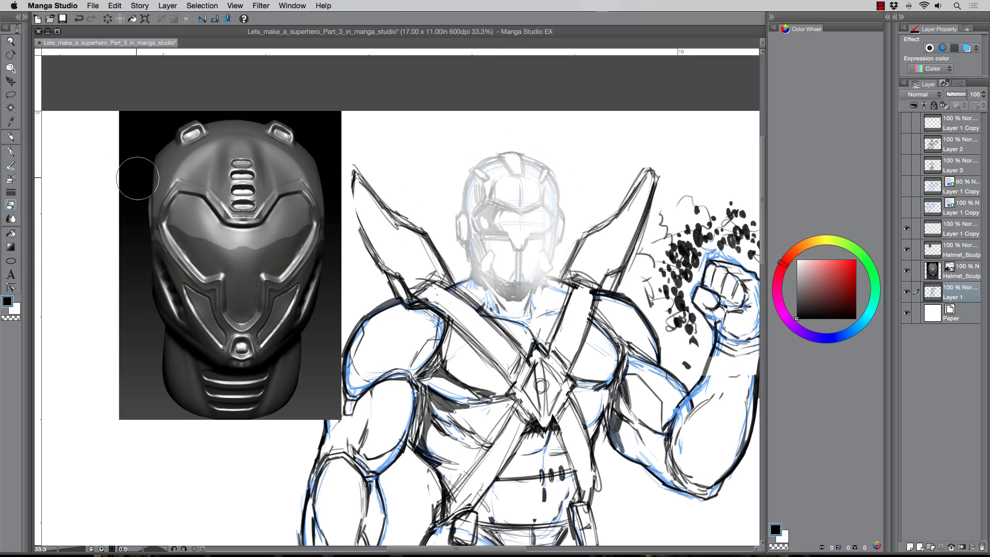
# Using the pen, redraw the helmet's visor outline over the faded head, following the sculpt reference
pyautogui.click(11, 137)
pyautogui.moveTo(470, 170)
pyautogui.mouseDown()
pyautogui.moveTo(464, 207)
pyautogui.moveTo(491, 156)
pyautogui.moveTo(517, 160)
pyautogui.moveTo(502, 152)
pyautogui.moveTo(553, 191)
pyautogui.moveTo(541, 162)
pyautogui.moveTo(558, 205)
pyautogui.moveTo(553, 232)
pyautogui.mouseUp()
pyautogui.moveTo(464, 203)
pyautogui.mouseDown()
pyautogui.moveTo(467, 216)
pyautogui.moveTo(490, 199)
pyautogui.moveTo(525, 213)
pyautogui.moveTo(542, 197)
pyautogui.moveTo(551, 210)
pyautogui.mouseUp()
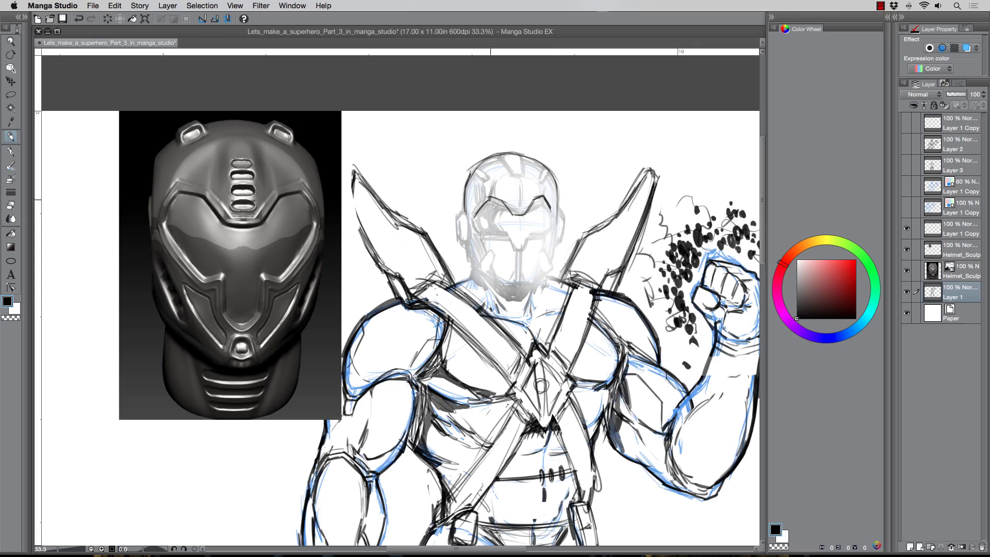
pyautogui.moveTo(494, 197); pyautogui.dragTo(477, 211)
pyautogui.moveTo(541, 196); pyautogui.dragTo(550, 213)
pyautogui.moveTo(486, 237)
pyautogui.mouseDown()
pyautogui.moveTo(510, 262)
pyautogui.moveTo(524, 262)
pyautogui.moveTo(528, 243)
pyautogui.mouseUp()
pyautogui.moveTo(523, 246); pyautogui.dragTo(553, 217)
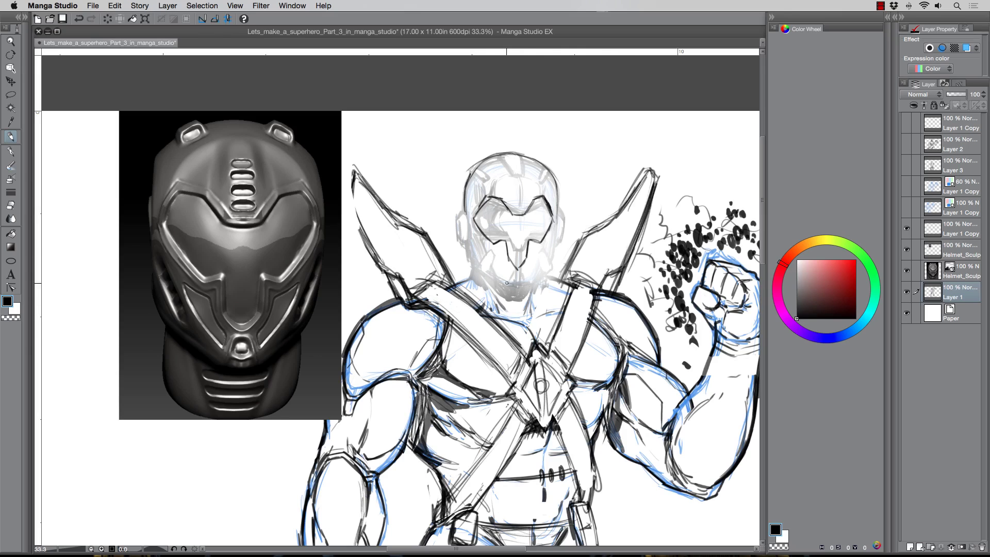
# Sketch the chin piece, slanted cheek vents and jaw outline of the helmet
pyautogui.moveTo(520, 279)
pyautogui.mouseDown()
pyautogui.moveTo(513, 290)
pyautogui.moveTo(519, 281)
pyautogui.mouseUp()
pyautogui.moveTo(473, 243); pyautogui.dragTo(481, 257)
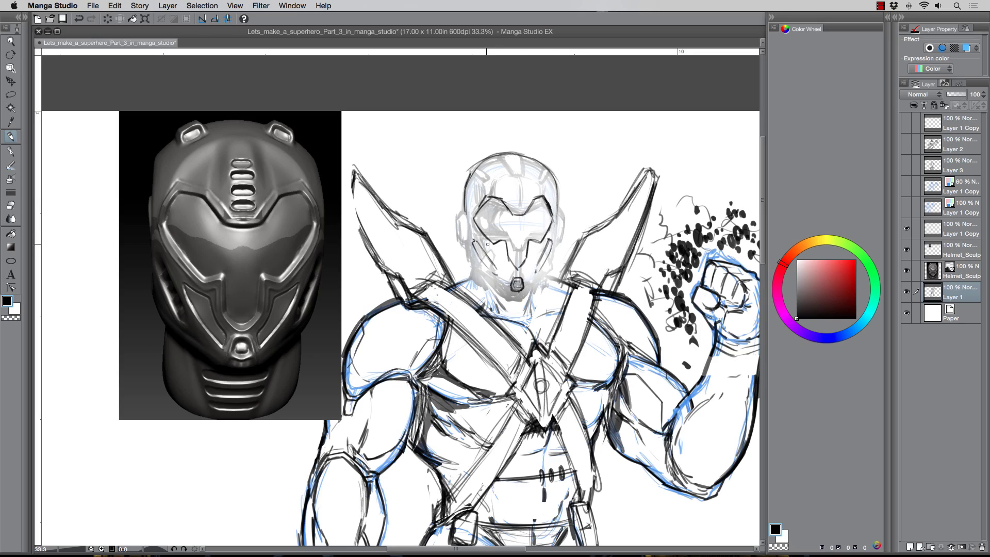
pyautogui.moveTo(475, 243); pyautogui.dragTo(487, 261)
pyautogui.moveTo(469, 256); pyautogui.dragTo(469, 241)
pyautogui.moveTo(464, 186)
pyautogui.mouseDown()
pyautogui.moveTo(481, 160)
pyautogui.moveTo(525, 157)
pyautogui.moveTo(559, 210)
pyautogui.moveTo(555, 183)
pyautogui.moveTo(556, 247)
pyautogui.moveTo(556, 230)
pyautogui.moveTo(535, 311)
pyautogui.mouseUp()
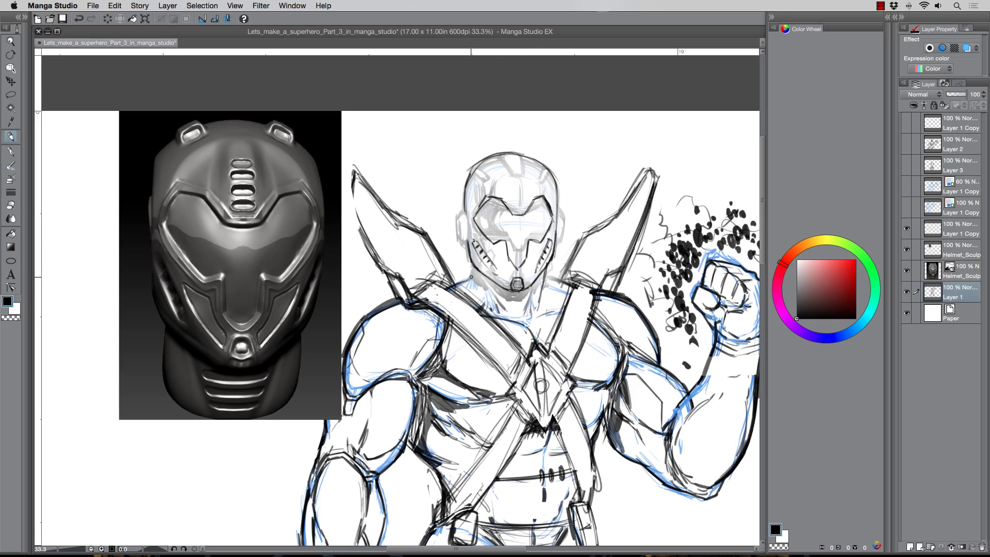
# Sketch the neck lines below the jaw and firm up the ear pieces on both sides of the helmet
pyautogui.moveTo(471, 264)
pyautogui.mouseDown()
pyautogui.moveTo(479, 291)
pyautogui.moveTo(474, 277)
pyautogui.moveTo(454, 287)
pyautogui.mouseUp()
pyautogui.moveTo(545, 273)
pyautogui.mouseDown()
pyautogui.moveTo(575, 287)
pyautogui.moveTo(542, 312)
pyautogui.mouseUp()
pyautogui.moveTo(487, 287)
pyautogui.mouseDown()
pyautogui.moveTo(516, 319)
pyautogui.moveTo(537, 324)
pyautogui.mouseUp()
pyautogui.moveTo(462, 211); pyautogui.dragTo(458, 242)
pyautogui.moveTo(553, 205)
pyautogui.mouseDown()
pyautogui.moveTo(563, 213)
pyautogui.moveTo(554, 244)
pyautogui.mouseUp()
pyautogui.moveTo(458, 216); pyautogui.dragTo(467, 248)
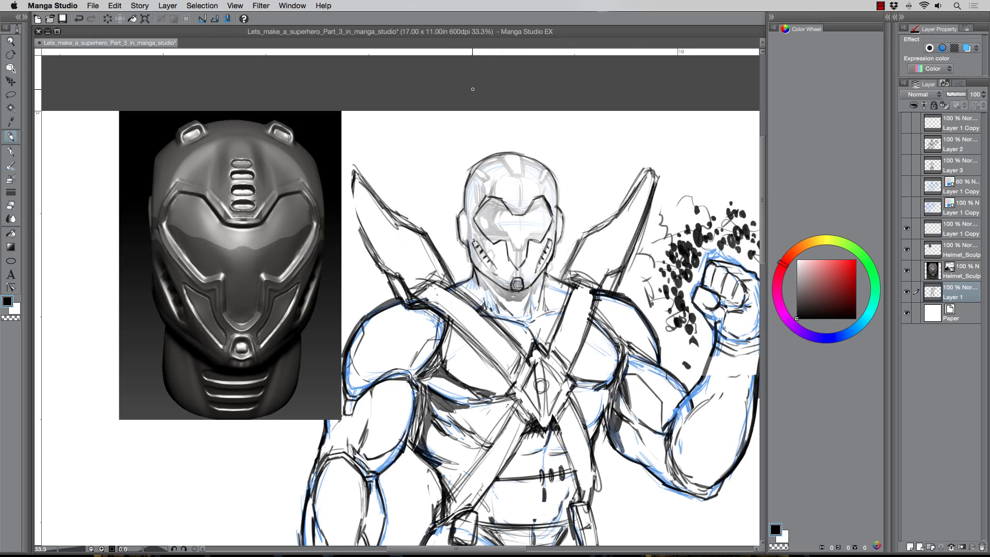
# Add the forehead vent slots and two crown lugs to the helmet, and thicken the visor rim
pyautogui.moveTo(502, 163)
pyautogui.mouseDown()
pyautogui.moveTo(537, 170)
pyautogui.moveTo(493, 158)
pyautogui.moveTo(540, 162)
pyautogui.moveTo(513, 184)
pyautogui.moveTo(524, 200)
pyautogui.moveTo(514, 200)
pyautogui.moveTo(513, 183)
pyautogui.moveTo(517, 211)
pyautogui.mouseUp()
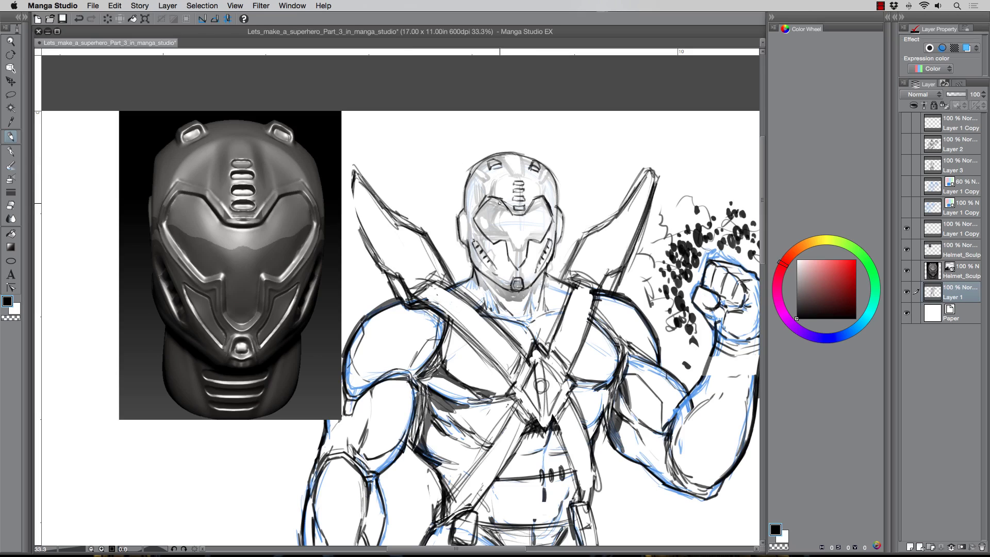
pyautogui.moveTo(509, 213)
pyautogui.mouseDown()
pyautogui.moveTo(527, 215)
pyautogui.moveTo(535, 204)
pyautogui.moveTo(549, 217)
pyautogui.mouseUp()
pyautogui.moveTo(491, 199)
pyautogui.mouseDown()
pyautogui.moveTo(477, 215)
pyautogui.moveTo(491, 238)
pyautogui.moveTo(508, 238)
pyautogui.moveTo(517, 266)
pyautogui.moveTo(526, 234)
pyautogui.moveTo(541, 235)
pyautogui.moveTo(547, 218)
pyautogui.mouseUp()
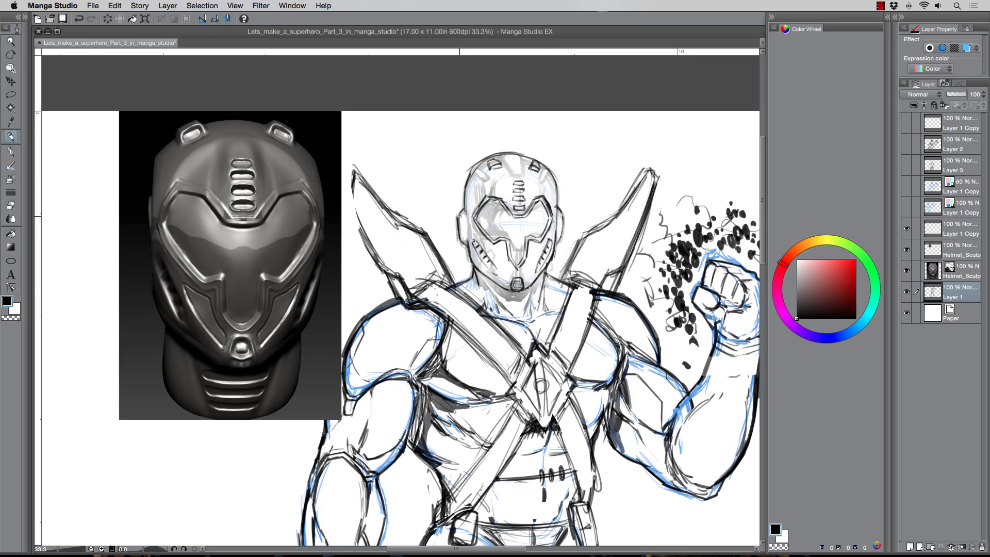
pyautogui.moveTo(468, 231); pyautogui.dragTo(469, 217)
# Sketch angular panel lines on the upper arm and forearm of the lowered arm
pyautogui.scroll(-5, 439, 242)
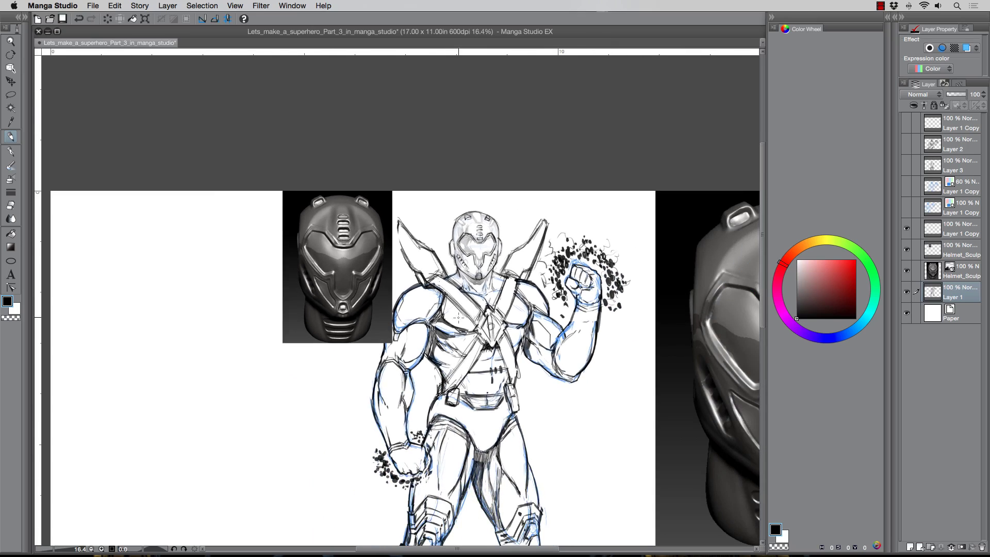
pyautogui.scroll(-1, 466, 333)
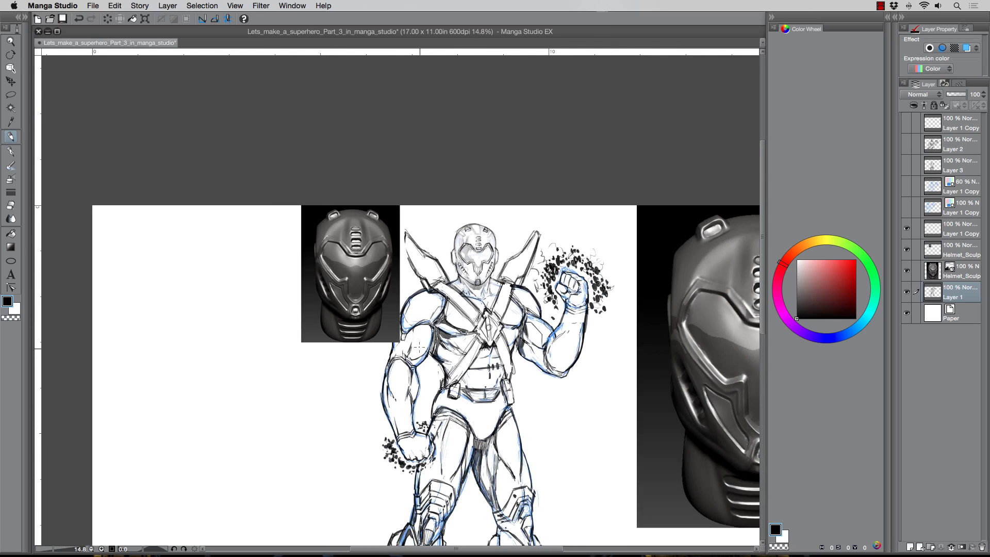
pyautogui.scroll(4, 416, 301)
pyautogui.moveTo(385, 348); pyautogui.dragTo(314, 176)
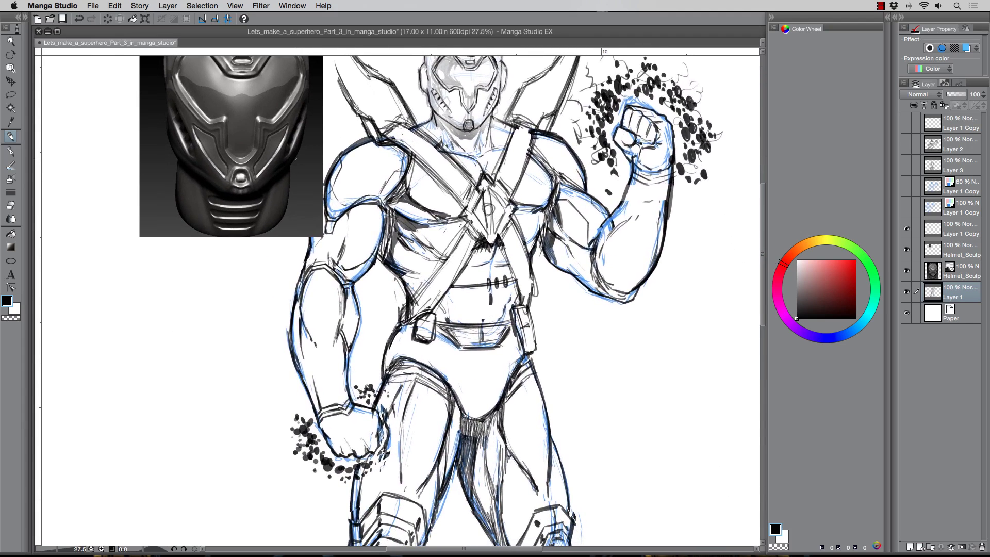
pyautogui.moveTo(372, 210); pyautogui.dragTo(343, 277)
pyautogui.moveTo(352, 253); pyautogui.dragTo(374, 207)
pyautogui.moveTo(334, 290)
pyautogui.mouseDown()
pyautogui.moveTo(327, 328)
pyautogui.moveTo(325, 308)
pyautogui.mouseUp()
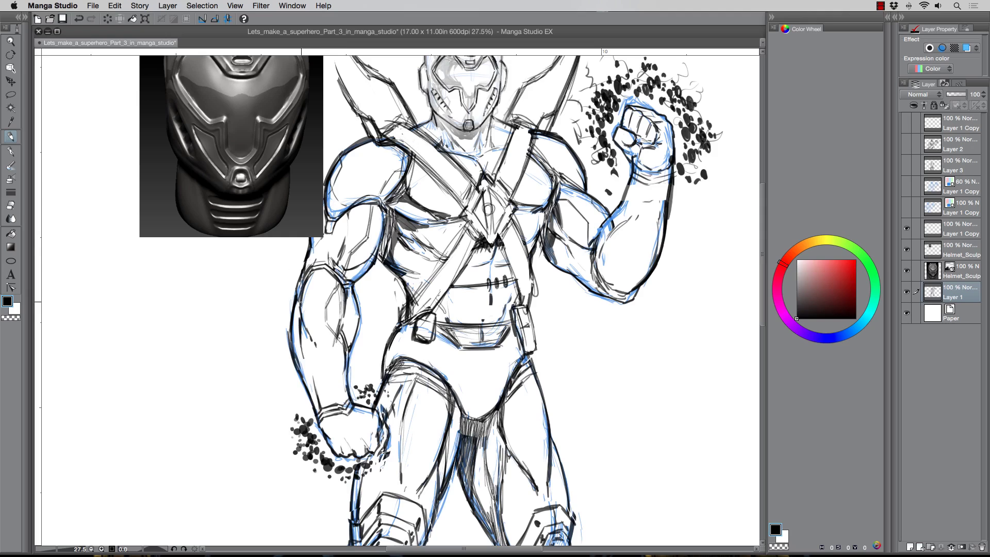
# Try sketching curved muscle lines on the lowered forearm and the adjacent thigh
pyautogui.moveTo(303, 307)
pyautogui.mouseDown()
pyautogui.moveTo(331, 349)
pyautogui.moveTo(319, 367)
pyautogui.moveTo(324, 334)
pyautogui.moveTo(340, 358)
pyautogui.moveTo(313, 400)
pyautogui.mouseUp()
pyautogui.moveTo(309, 323)
pyautogui.mouseDown()
pyautogui.moveTo(297, 348)
pyautogui.moveTo(312, 316)
pyautogui.mouseUp()
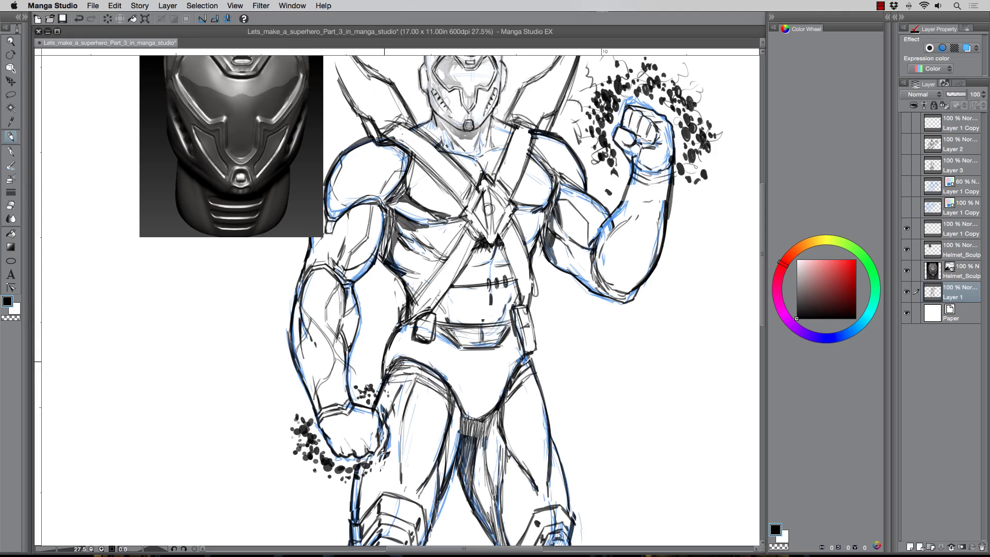
pyautogui.moveTo(411, 397); pyautogui.dragTo(443, 480)
pyautogui.moveTo(422, 437); pyautogui.dragTo(391, 492)
pyautogui.moveTo(425, 449); pyautogui.dragTo(444, 479)
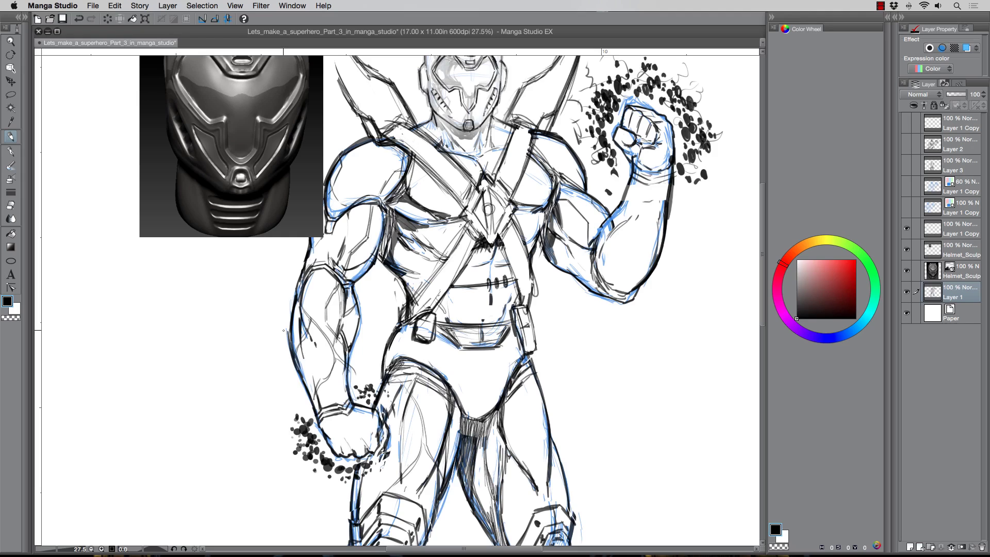
# Undo the curved strokes on the thigh and lower forearm
pyautogui.press('super+z')
pyautogui.press('super+z')
pyautogui.press('super+z')
pyautogui.press('super+z')
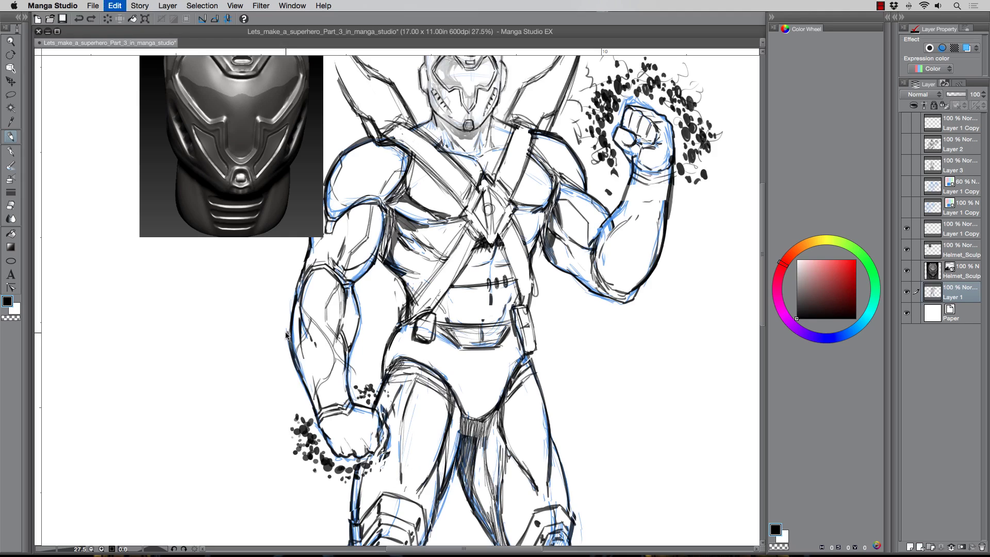
pyautogui.press('super+z')
pyautogui.press('super+z')
pyautogui.press('super+z')
pyautogui.press('super+z')
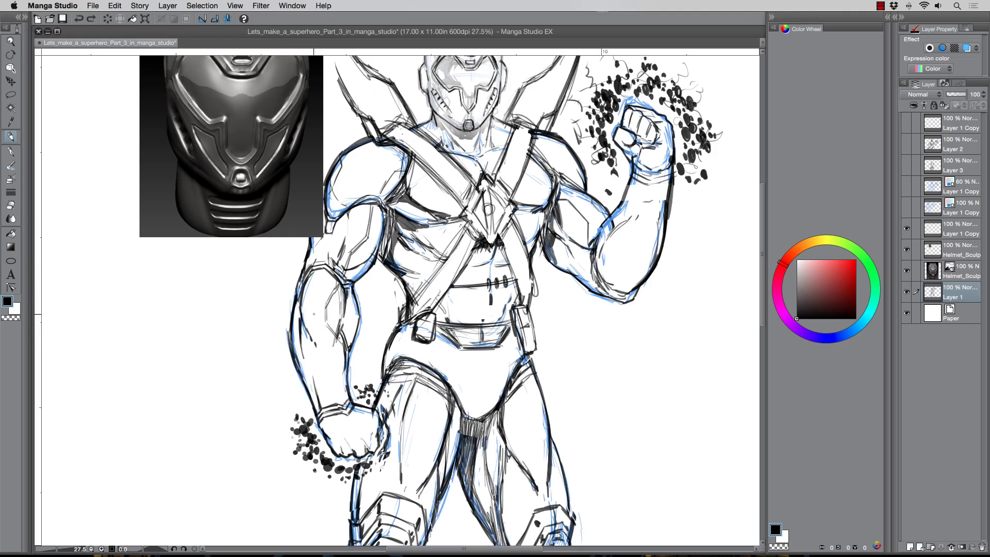
# Add short panel lines to the lowered forearm, the opposite thigh and the shoulder blade beside the helmet reference
pyautogui.moveTo(327, 313)
pyautogui.mouseDown()
pyautogui.moveTo(308, 313)
pyautogui.moveTo(294, 353)
pyautogui.moveTo(304, 353)
pyautogui.moveTo(317, 407)
pyautogui.mouseUp()
pyautogui.moveTo(527, 387); pyautogui.dragTo(548, 431)
pyautogui.scroll(-2, 526, 262)
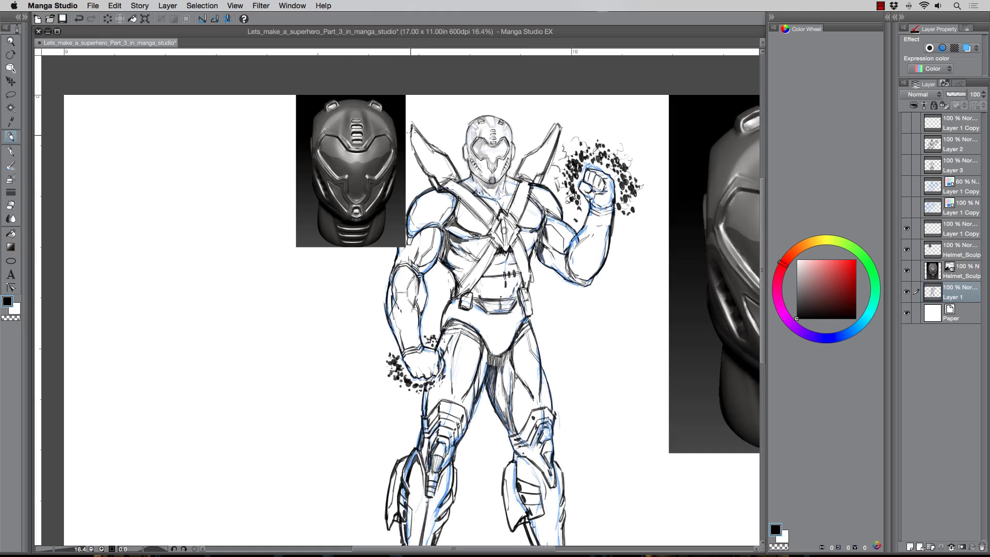
pyautogui.moveTo(424, 142); pyautogui.dragTo(442, 152)
pyautogui.scroll(-1, 450, 129)
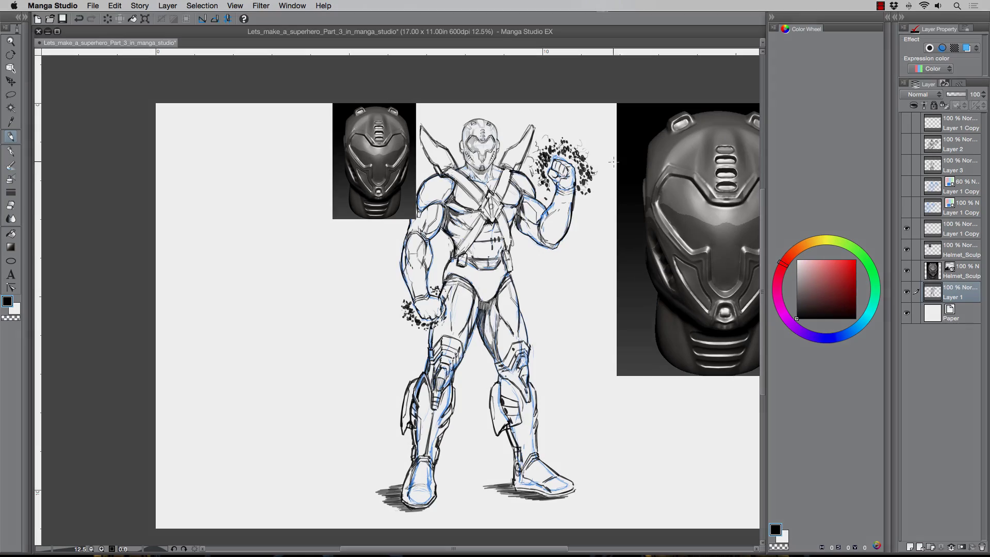
# Ink the helmet's outline, ear pieces, visor and cheek slots in black on Layer 4 over the blue sketch
pyautogui.click(10, 137)
pyautogui.moveTo(350, 108)
pyautogui.mouseDown()
pyautogui.moveTo(328, 152)
pyautogui.moveTo(347, 264)
pyautogui.moveTo(388, 294)
pyautogui.moveTo(422, 266)
pyautogui.mouseUp()
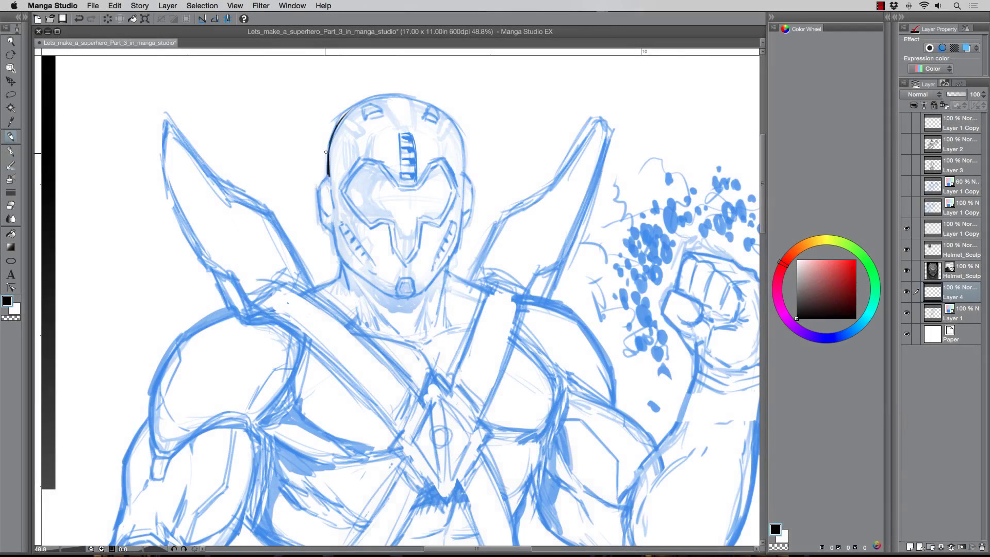
pyautogui.press('super+z')
pyautogui.moveTo(345, 114)
pyautogui.mouseDown()
pyautogui.moveTo(389, 93)
pyautogui.moveTo(453, 255)
pyautogui.moveTo(361, 164)
pyautogui.moveTo(445, 165)
pyautogui.moveTo(387, 221)
pyautogui.moveTo(454, 196)
pyautogui.moveTo(407, 261)
pyautogui.moveTo(430, 222)
pyautogui.moveTo(351, 211)
pyautogui.moveTo(444, 170)
pyautogui.moveTo(355, 154)
pyautogui.moveTo(345, 227)
pyautogui.mouseUp()
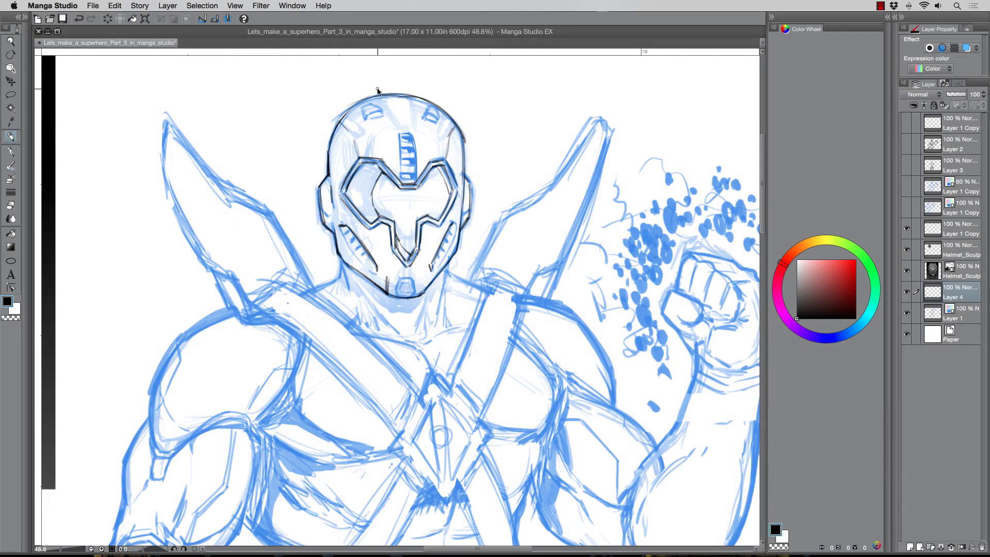
# Ink the curved side seams and the centre seam across the helmet's dome
pyautogui.moveTo(336, 126); pyautogui.dragTo(358, 158)
pyautogui.moveTo(338, 121); pyautogui.dragTo(357, 103)
pyautogui.moveTo(456, 125); pyautogui.dragTo(445, 160)
pyautogui.moveTo(458, 130); pyautogui.dragTo(465, 176)
pyautogui.moveTo(436, 104); pyautogui.dragTo(458, 127)
pyautogui.moveTo(396, 96); pyautogui.dragTo(407, 133)
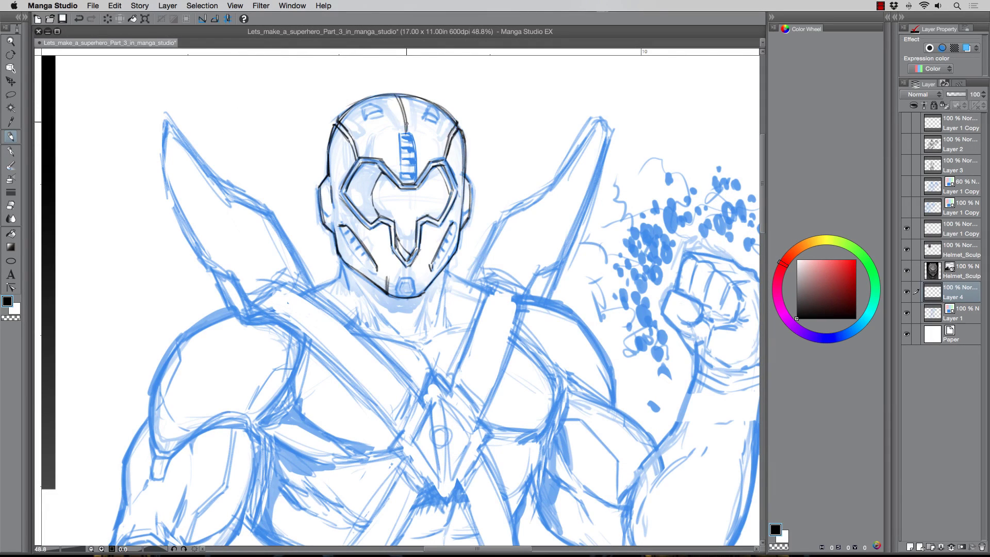
# Ink the forehead vent slots and add reflection lines and inner edges to the visor
pyautogui.moveTo(394, 96); pyautogui.dragTo(406, 131)
pyautogui.moveTo(413, 142); pyautogui.dragTo(399, 143)
pyautogui.moveTo(349, 188); pyautogui.dragTo(360, 212)
pyautogui.moveTo(353, 185); pyautogui.dragTo(366, 213)
pyautogui.moveTo(383, 174); pyautogui.dragTo(379, 216)
pyautogui.moveTo(396, 230); pyautogui.dragTo(402, 242)
pyautogui.moveTo(449, 195); pyautogui.dragTo(440, 217)
pyautogui.moveTo(415, 226); pyautogui.dragTo(410, 250)
pyautogui.moveTo(440, 168); pyautogui.dragTo(450, 189)
pyautogui.moveTo(367, 168); pyautogui.dragTo(363, 174)
# Ink the edges of both cheek vents and detail the two lugs on top of the helmet
pyautogui.moveTo(341, 225); pyautogui.dragTo(376, 270)
pyautogui.moveTo(454, 224); pyautogui.dragTo(431, 272)
pyautogui.moveTo(344, 225); pyautogui.dragTo(378, 267)
pyautogui.moveTo(448, 226); pyautogui.dragTo(429, 269)
pyautogui.moveTo(359, 122); pyautogui.dragTo(443, 122)
pyautogui.moveTo(358, 121); pyautogui.dragTo(428, 112)
pyautogui.moveTo(370, 96); pyautogui.dragTo(380, 110)
pyautogui.moveTo(427, 99); pyautogui.dragTo(425, 114)
pyautogui.moveTo(439, 107); pyautogui.dragTo(438, 121)
pyautogui.moveTo(366, 116); pyautogui.dragTo(377, 111)
pyautogui.moveTo(427, 112); pyautogui.dragTo(436, 112)
pyautogui.moveTo(364, 104); pyautogui.dragTo(368, 116)
# Strengthen the ear piece, side contour and jaw edge, and add a curved contour across the helmet's crown
pyautogui.moveTo(327, 178); pyautogui.dragTo(325, 207)
pyautogui.moveTo(337, 130); pyautogui.dragTo(331, 183)
pyautogui.moveTo(347, 145); pyautogui.dragTo(344, 181)
pyautogui.moveTo(346, 215); pyautogui.dragTo(385, 278)
pyautogui.moveTo(336, 230); pyautogui.dragTo(389, 292)
pyautogui.moveTo(359, 121); pyautogui.dragTo(407, 110)
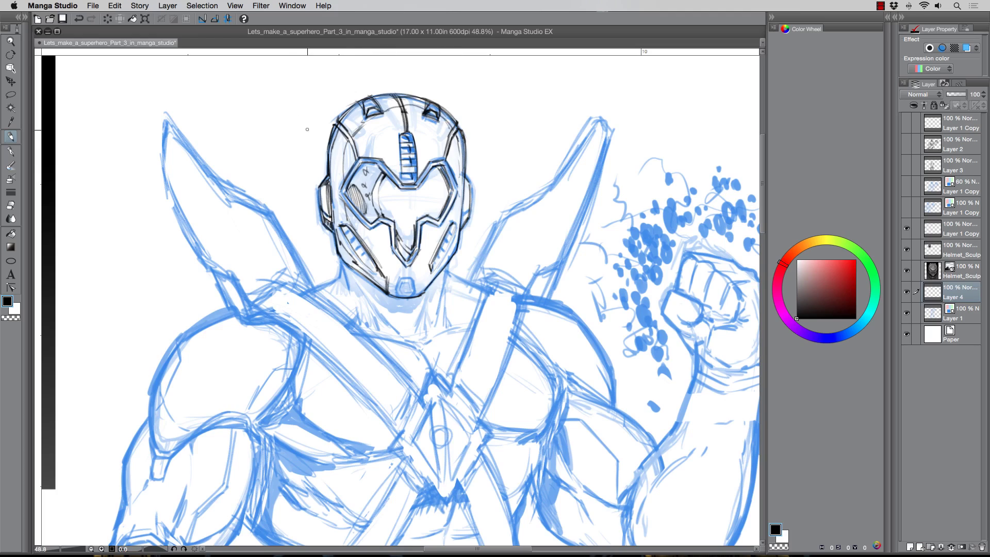
# Add reflection strokes to the visor and small surface marks to the helmet's ear and side
pyautogui.moveTo(470, 193); pyautogui.dragTo(470, 209)
pyautogui.moveTo(330, 186)
pyautogui.mouseDown()
pyautogui.moveTo(332, 224)
pyautogui.moveTo(334, 175)
pyautogui.mouseUp()
pyautogui.press('super+z')
pyautogui.moveTo(430, 171); pyautogui.dragTo(430, 211)
pyautogui.moveTo(340, 145); pyautogui.dragTo(338, 150)
pyautogui.moveTo(353, 116); pyautogui.dragTo(351, 121)
# Finish inking the cheek vents and chin grille, and ink the neck and shoulder slope
pyautogui.moveTo(364, 226)
pyautogui.mouseDown()
pyautogui.moveTo(389, 271)
pyautogui.moveTo(449, 332)
pyautogui.mouseUp()
pyautogui.moveTo(361, 292); pyautogui.dragTo(403, 343)
pyautogui.moveTo(339, 260); pyautogui.dragTo(359, 319)
pyautogui.moveTo(377, 322); pyautogui.dragTo(383, 338)
pyautogui.moveTo(341, 278); pyautogui.dragTo(304, 295)
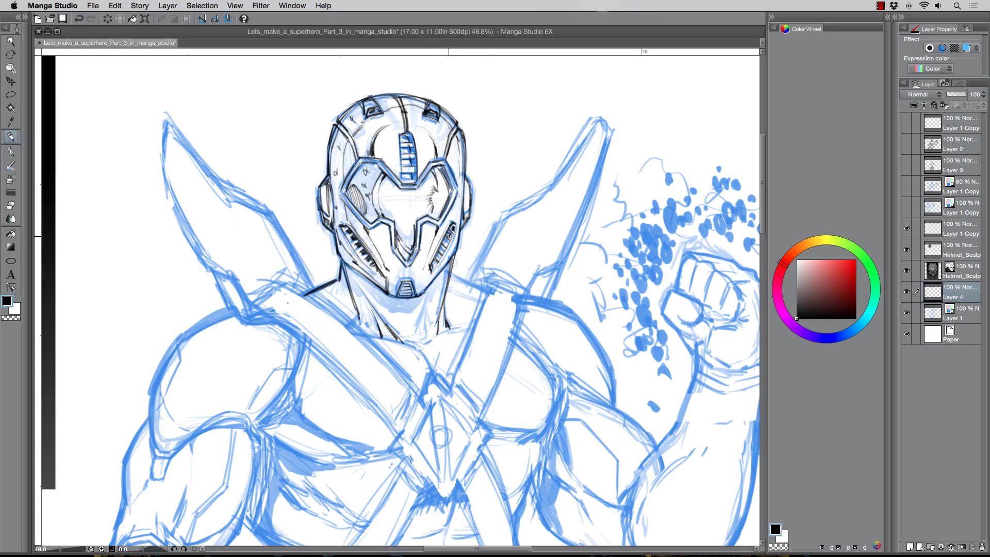
# Hatch the shadow beneath the jaw and the dark reflection in the visor
pyautogui.moveTo(444, 268); pyautogui.dragTo(361, 314)
pyautogui.moveTo(342, 267); pyautogui.dragTo(384, 312)
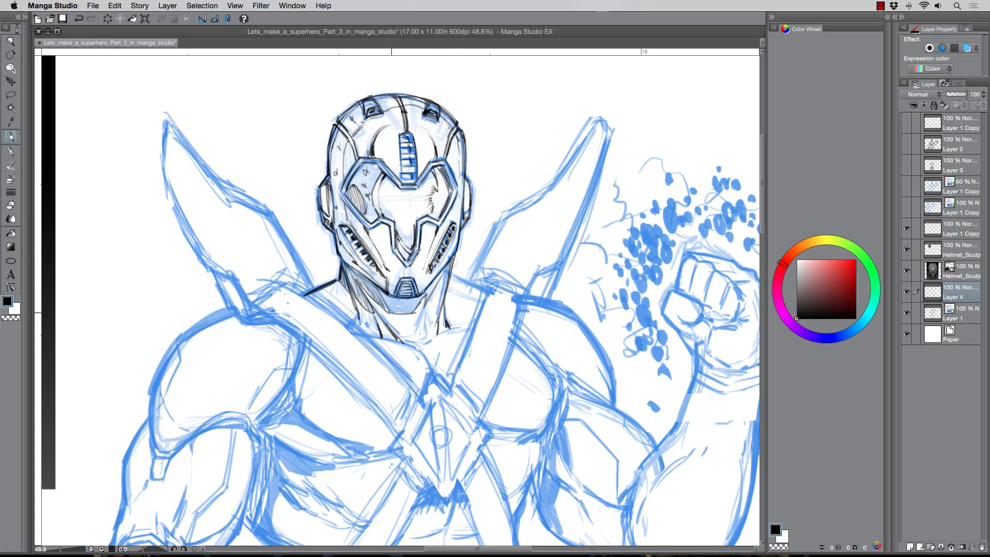
pyautogui.moveTo(444, 269); pyautogui.dragTo(376, 315)
pyautogui.moveTo(361, 164); pyautogui.dragTo(372, 177)
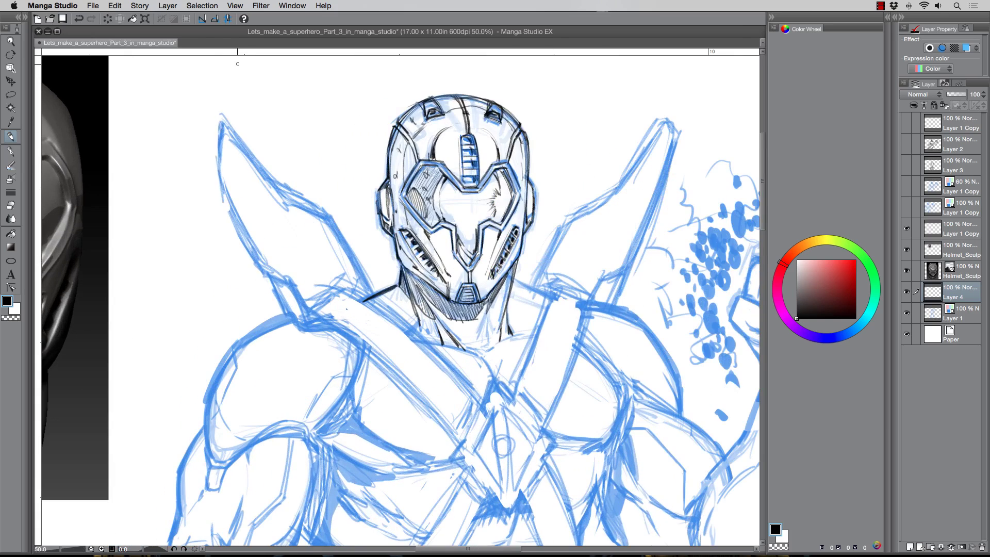
# Ink the outline and crossbands of the shoulder blade on the lowered-arm side
pyautogui.moveTo(221, 120)
pyautogui.mouseDown()
pyautogui.moveTo(304, 317)
pyautogui.moveTo(287, 201)
pyautogui.mouseUp()
pyautogui.moveTo(266, 273); pyautogui.dragTo(289, 319)
pyautogui.moveTo(281, 199)
pyautogui.mouseDown()
pyautogui.moveTo(358, 266)
pyautogui.moveTo(372, 298)
pyautogui.mouseUp()
pyautogui.moveTo(273, 185); pyautogui.dragTo(326, 216)
pyautogui.moveTo(270, 275); pyautogui.dragTo(302, 307)
pyautogui.moveTo(227, 201); pyautogui.dragTo(269, 271)
pyautogui.moveTo(338, 228); pyautogui.dragTo(344, 292)
pyautogui.moveTo(225, 130); pyautogui.dragTo(275, 200)
pyautogui.moveTo(274, 200)
pyautogui.mouseDown()
pyautogui.moveTo(332, 229)
pyautogui.moveTo(363, 292)
pyautogui.mouseUp()
pyautogui.moveTo(352, 289)
pyautogui.mouseDown()
pyautogui.moveTo(311, 308)
pyautogui.moveTo(293, 194)
pyautogui.mouseUp()
# Ink the edges of the chest strap running from the lowered-arm shoulder to the diamond emblem
pyautogui.moveTo(293, 204)
pyautogui.mouseDown()
pyautogui.moveTo(365, 252)
pyautogui.moveTo(443, 326)
pyautogui.mouseUp()
pyautogui.moveTo(328, 175); pyautogui.dragTo(460, 288)
pyautogui.moveTo(393, 219); pyautogui.dragTo(453, 281)
# Ink the outline and lower rim of the shoulder pad on the lowered arm
pyautogui.moveTo(274, 201)
pyautogui.mouseDown()
pyautogui.moveTo(187, 286)
pyautogui.moveTo(288, 323)
pyautogui.mouseUp()
pyautogui.moveTo(253, 321); pyautogui.dragTo(288, 325)
pyautogui.moveTo(334, 238); pyautogui.dragTo(291, 327)
pyautogui.moveTo(273, 204); pyautogui.dragTo(369, 242)
pyautogui.moveTo(271, 405); pyautogui.dragTo(414, 328)
# Ink the upper arm's outer and inner contours and the small clasp beneath the shoulder pad
pyautogui.moveTo(327, 236); pyautogui.dragTo(293, 369)
pyautogui.moveTo(432, 250)
pyautogui.mouseDown()
pyautogui.moveTo(421, 354)
pyautogui.moveTo(381, 387)
pyautogui.mouseUp()
pyautogui.moveTo(381, 250)
pyautogui.mouseDown()
pyautogui.moveTo(329, 295)
pyautogui.moveTo(348, 269)
pyautogui.mouseUp()
pyautogui.moveTo(335, 281); pyautogui.dragTo(344, 285)
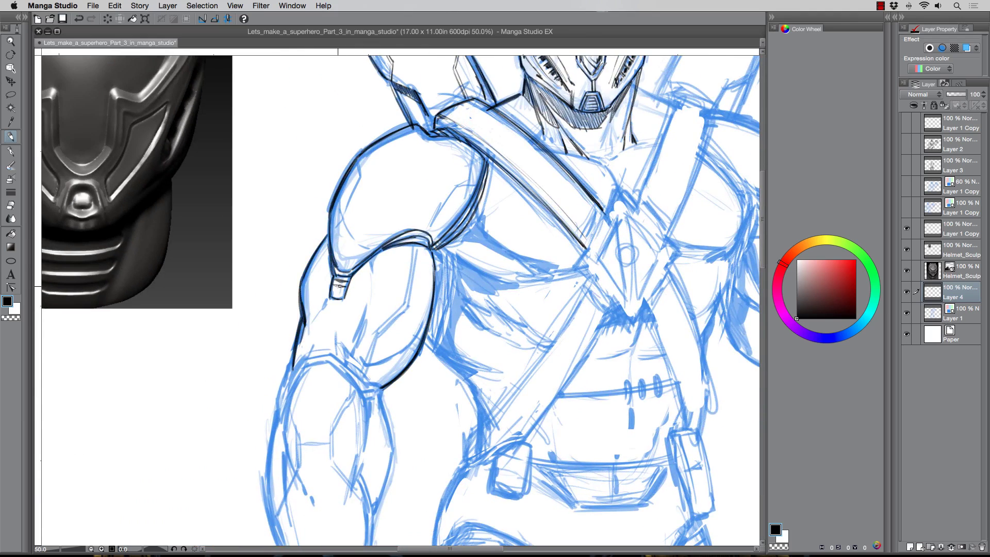
# Ink the upper arm's panel and muscle lines, and hatch the shadow along its lower inner edge
pyautogui.moveTo(409, 246); pyautogui.dragTo(364, 378)
pyautogui.moveTo(415, 246)
pyautogui.mouseDown()
pyautogui.moveTo(407, 308)
pyautogui.moveTo(363, 378)
pyautogui.mouseUp()
pyautogui.moveTo(329, 295); pyautogui.dragTo(318, 313)
pyautogui.moveTo(374, 260); pyautogui.dragTo(369, 300)
pyautogui.moveTo(366, 312); pyautogui.dragTo(348, 353)
pyautogui.moveTo(383, 266); pyautogui.dragTo(350, 354)
pyautogui.moveTo(383, 266); pyautogui.dragTo(371, 311)
pyautogui.moveTo(369, 367); pyautogui.dragTo(406, 349)
pyautogui.moveTo(429, 287); pyautogui.dragTo(407, 359)
pyautogui.moveTo(426, 316); pyautogui.dragTo(387, 367)
pyautogui.moveTo(415, 345)
pyautogui.mouseDown()
pyautogui.moveTo(366, 374)
pyautogui.moveTo(413, 352)
pyautogui.mouseUp()
pyautogui.moveTo(301, 293); pyautogui.dragTo(304, 308)
# Ink the angular panel lines on the lowered arm's shoulder pad, redoing the inner one
pyautogui.moveTo(359, 160)
pyautogui.mouseDown()
pyautogui.moveTo(337, 216)
pyautogui.moveTo(354, 199)
pyautogui.mouseUp()
pyautogui.moveTo(345, 214); pyautogui.dragTo(330, 227)
pyautogui.moveTo(478, 182); pyautogui.dragTo(425, 229)
pyautogui.press('super+z')
pyautogui.press('super+z')
pyautogui.moveTo(439, 138)
pyautogui.mouseDown()
pyautogui.moveTo(418, 230)
pyautogui.moveTo(427, 222)
pyautogui.mouseUp()
# Ink the elbow band and the outer and inner contours of the lowered forearm
pyautogui.press('super+0')
pyautogui.scroll(3, 491, 125)
pyautogui.scroll(2, 368, 266)
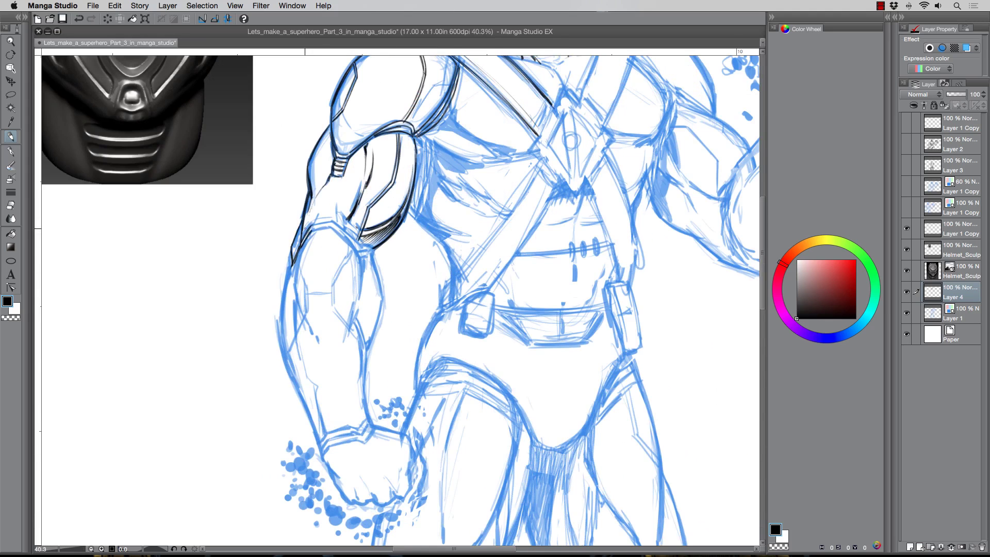
pyautogui.moveTo(370, 252)
pyautogui.mouseDown()
pyautogui.moveTo(369, 342)
pyautogui.moveTo(358, 300)
pyautogui.mouseUp()
pyautogui.moveTo(302, 250); pyautogui.dragTo(313, 334)
pyautogui.moveTo(294, 294); pyautogui.dragTo(301, 361)
pyautogui.moveTo(369, 320)
pyautogui.mouseDown()
pyautogui.moveTo(355, 379)
pyautogui.moveTo(366, 412)
pyautogui.mouseUp()
pyautogui.moveTo(283, 260)
pyautogui.mouseDown()
pyautogui.moveTo(295, 383)
pyautogui.moveTo(317, 440)
pyautogui.mouseUp()
# Ink double-line angular panels along both sides of the lowered forearm
pyautogui.moveTo(355, 251); pyautogui.dragTo(334, 284)
pyautogui.moveTo(336, 324); pyautogui.dragTo(364, 356)
pyautogui.moveTo(335, 326); pyautogui.dragTo(366, 361)
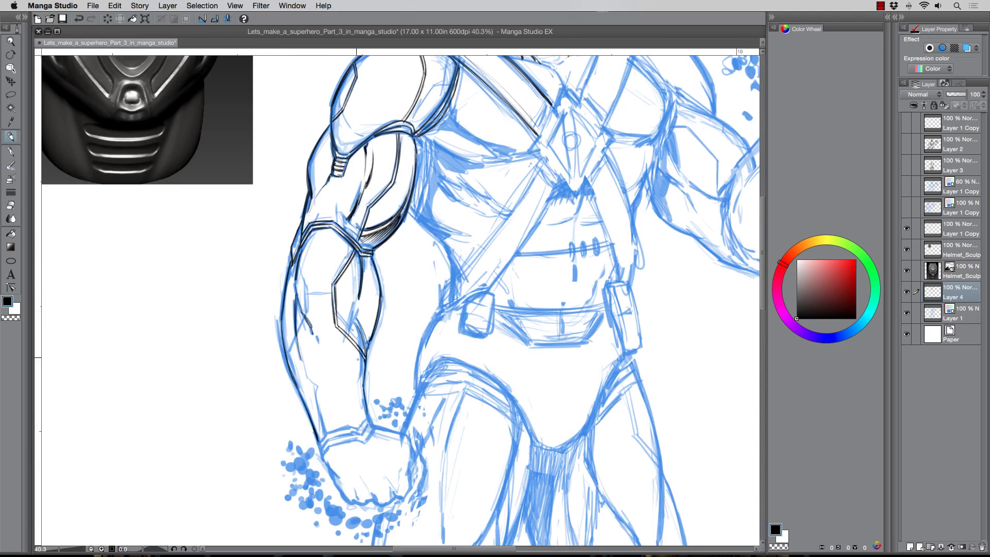
pyautogui.scroll(-2, 365, 359)
pyautogui.scroll(2, 248, 322)
pyautogui.moveTo(222, 301); pyautogui.dragTo(237, 361)
pyautogui.moveTo(235, 327); pyautogui.dragTo(221, 381)
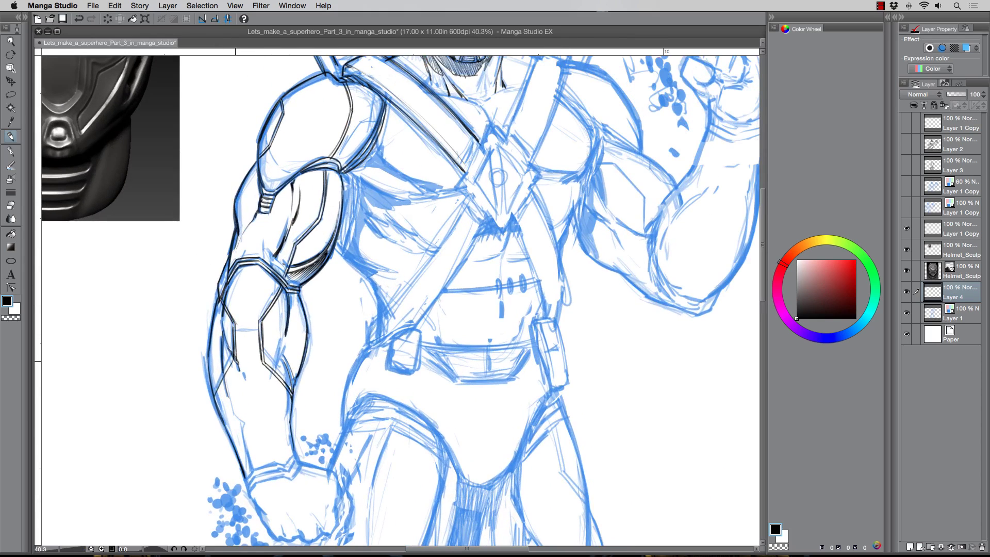
# Add muscle and shading strokes to the upper arm just above the elbow band
pyautogui.moveTo(273, 221); pyautogui.dragTo(265, 265)
pyautogui.moveTo(252, 230); pyautogui.dragTo(233, 263)
pyautogui.moveTo(245, 199); pyautogui.dragTo(236, 237)
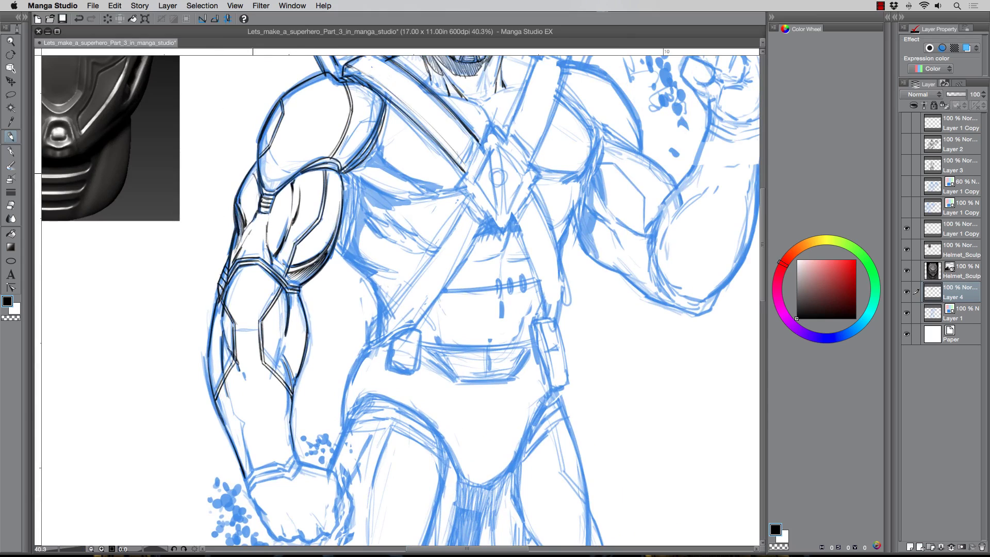
# Ink muscle lines on the lowered forearm below the elbow band and outline the lowered fist
pyautogui.scroll(-2, 251, 85)
pyautogui.scroll(2, 237, 177)
pyautogui.moveTo(295, 312); pyautogui.dragTo(303, 332)
pyautogui.moveTo(309, 395); pyautogui.dragTo(335, 262)
pyautogui.moveTo(324, 336); pyautogui.dragTo(336, 364)
pyautogui.moveTo(274, 382); pyautogui.dragTo(301, 446)
pyautogui.moveTo(335, 363); pyautogui.dragTo(371, 426)
pyautogui.moveTo(365, 398)
pyautogui.mouseDown()
pyautogui.moveTo(367, 414)
pyautogui.moveTo(298, 446)
pyautogui.mouseUp()
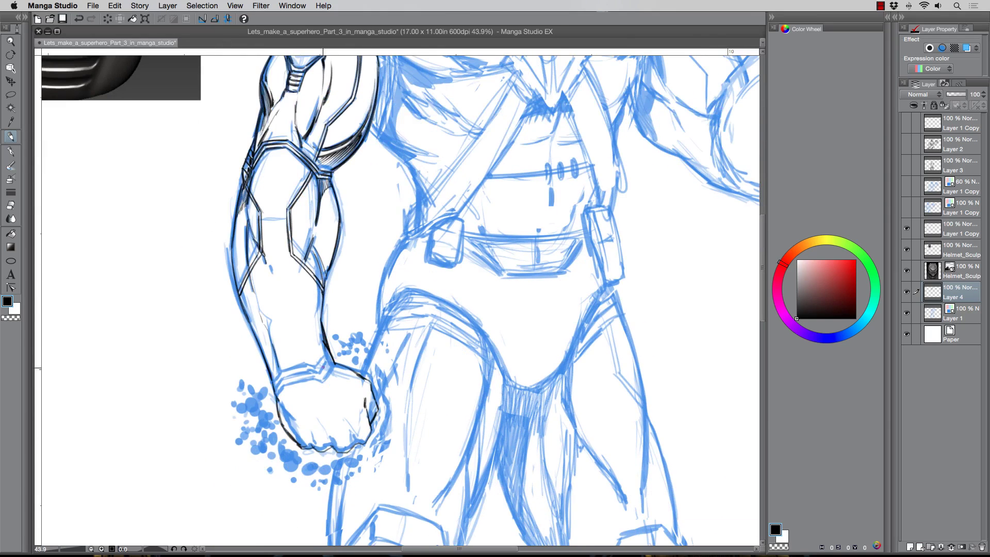
# Ink the finger lines on the lowered fist and the double-line band around its wrist
pyautogui.moveTo(327, 398); pyautogui.dragTo(355, 429)
pyautogui.moveTo(319, 395); pyautogui.dragTo(347, 437)
pyautogui.moveTo(312, 397); pyautogui.dragTo(335, 442)
pyautogui.moveTo(303, 398); pyautogui.dragTo(314, 439)
pyautogui.moveTo(312, 380); pyautogui.dragTo(318, 396)
pyautogui.moveTo(332, 376); pyautogui.dragTo(371, 390)
pyautogui.moveTo(281, 380); pyautogui.dragTo(307, 370)
pyautogui.moveTo(307, 374); pyautogui.dragTo(338, 362)
# Reinforce the outer contours and muscle accents along both sides of the lowered forearm
pyautogui.moveTo(323, 282); pyautogui.dragTo(315, 356)
pyautogui.moveTo(333, 216); pyautogui.dragTo(321, 263)
pyautogui.moveTo(328, 189); pyautogui.dragTo(333, 228)
pyautogui.moveTo(255, 204); pyautogui.dragTo(243, 243)
# Ink the waist contour beside the lowered arm, the hip line and the lower edge of the briefs
pyautogui.scroll(-5, 246, 199)
pyautogui.scroll(2, 229, 183)
pyautogui.moveTo(303, 241); pyautogui.dragTo(366, 255)
pyautogui.moveTo(316, 325); pyautogui.dragTo(290, 415)
pyautogui.moveTo(300, 391); pyautogui.dragTo(408, 389)
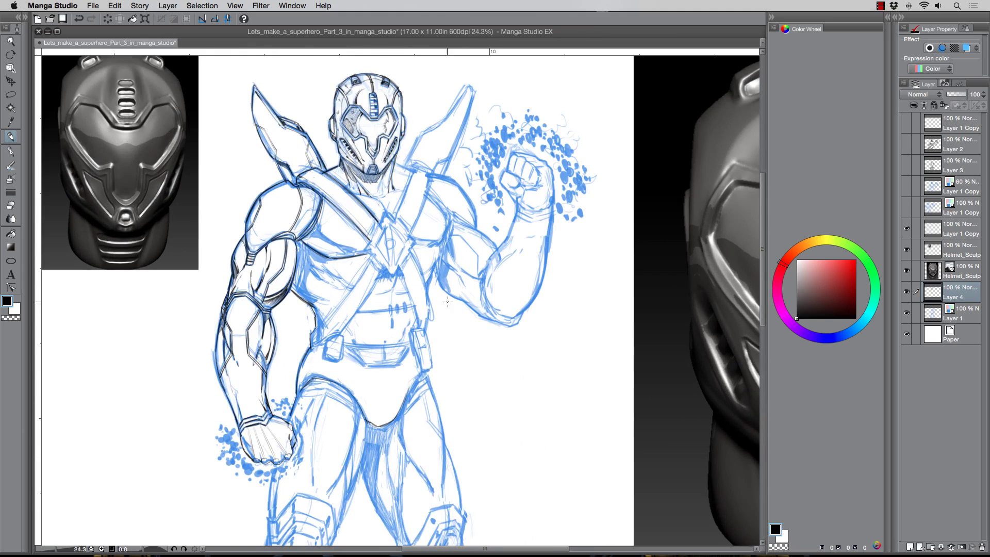
# Ink the shoulder strap, shoulder pad outline, pectoral and side contour on the raised-arm side
pyautogui.scroll(3, 294, 82)
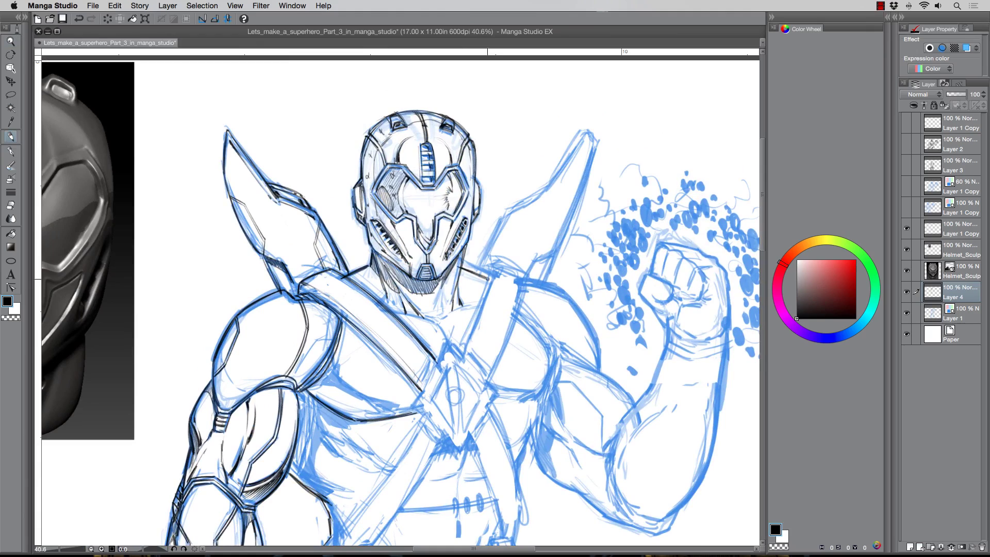
pyautogui.moveTo(485, 278); pyautogui.dragTo(467, 353)
pyautogui.moveTo(492, 270)
pyautogui.mouseDown()
pyautogui.moveTo(522, 282)
pyautogui.moveTo(488, 383)
pyautogui.mouseUp()
pyautogui.moveTo(523, 282)
pyautogui.mouseDown()
pyautogui.moveTo(567, 291)
pyautogui.moveTo(601, 371)
pyautogui.mouseUp()
pyautogui.moveTo(553, 314)
pyautogui.mouseDown()
pyautogui.moveTo(540, 397)
pyautogui.moveTo(498, 401)
pyautogui.moveTo(519, 463)
pyautogui.mouseUp()
pyautogui.moveTo(533, 425); pyautogui.dragTo(515, 448)
# Ink the lower chest edge and jagged rib muscles on the lowered-arm side, undoing one stray stroke
pyautogui.moveTo(356, 448); pyautogui.dragTo(397, 466)
pyautogui.moveTo(344, 421); pyautogui.dragTo(387, 470)
pyautogui.moveTo(336, 435)
pyautogui.mouseDown()
pyautogui.moveTo(364, 467)
pyautogui.moveTo(343, 453)
pyautogui.mouseUp()
pyautogui.press('super+z')
pyautogui.moveTo(320, 415); pyautogui.dragTo(342, 433)
pyautogui.moveTo(322, 444); pyautogui.dragTo(346, 518)
pyautogui.moveTo(305, 446); pyautogui.dragTo(302, 453)
pyautogui.moveTo(346, 428); pyautogui.dragTo(376, 424)
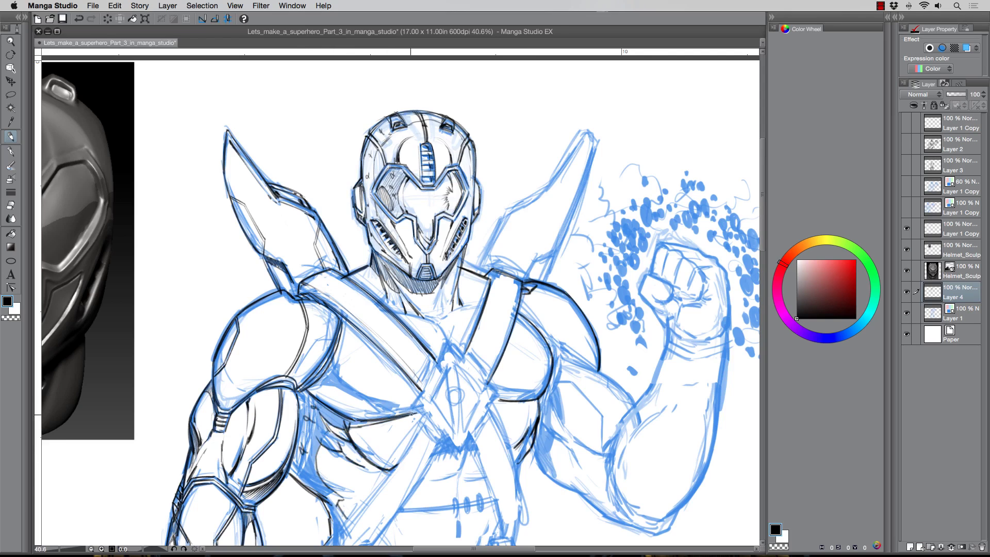
# Ink the remaining chest strap edges and the diamond emblem with its inner star shape
pyautogui.scroll(-3, 376, 423)
pyautogui.moveTo(312, 266)
pyautogui.mouseDown()
pyautogui.moveTo(392, 339)
pyautogui.moveTo(392, 330)
pyautogui.mouseUp()
pyautogui.moveTo(426, 274)
pyautogui.mouseDown()
pyautogui.moveTo(408, 303)
pyautogui.moveTo(455, 319)
pyautogui.mouseUp()
pyautogui.moveTo(392, 331)
pyautogui.mouseDown()
pyautogui.moveTo(375, 352)
pyautogui.moveTo(428, 394)
pyautogui.mouseUp()
pyautogui.moveTo(404, 336)
pyautogui.mouseDown()
pyautogui.moveTo(414, 310)
pyautogui.moveTo(402, 342)
pyautogui.mouseUp()
pyautogui.moveTo(426, 306)
pyautogui.mouseDown()
pyautogui.moveTo(448, 332)
pyautogui.moveTo(425, 363)
pyautogui.mouseUp()
pyautogui.moveTo(449, 328); pyautogui.dragTo(431, 367)
pyautogui.moveTo(425, 348); pyautogui.dragTo(424, 364)
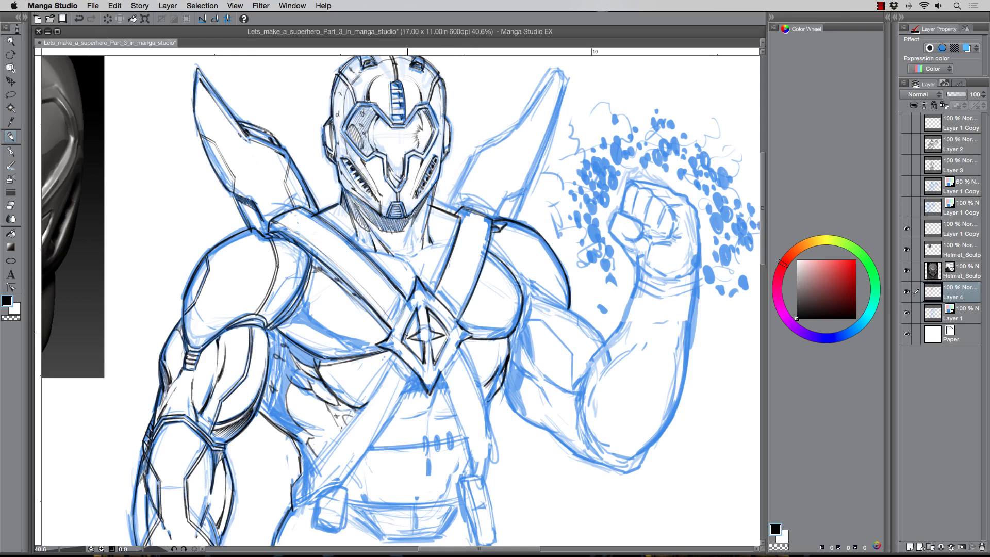
# Ink the side points of the emblem and the edges of the two straps running down from it to the waist
pyautogui.moveTo(406, 305); pyautogui.dragTo(396, 318)
pyautogui.moveTo(458, 345); pyautogui.dragTo(448, 363)
pyautogui.moveTo(423, 361)
pyautogui.mouseDown()
pyautogui.moveTo(452, 308)
pyautogui.moveTo(341, 413)
pyautogui.mouseUp()
pyautogui.moveTo(446, 328)
pyautogui.mouseDown()
pyautogui.moveTo(357, 434)
pyautogui.moveTo(505, 414)
pyautogui.mouseUp()
pyautogui.moveTo(484, 295); pyautogui.dragTo(522, 368)
pyautogui.moveTo(426, 304); pyautogui.dragTo(380, 369)
pyautogui.moveTo(442, 327); pyautogui.dragTo(347, 407)
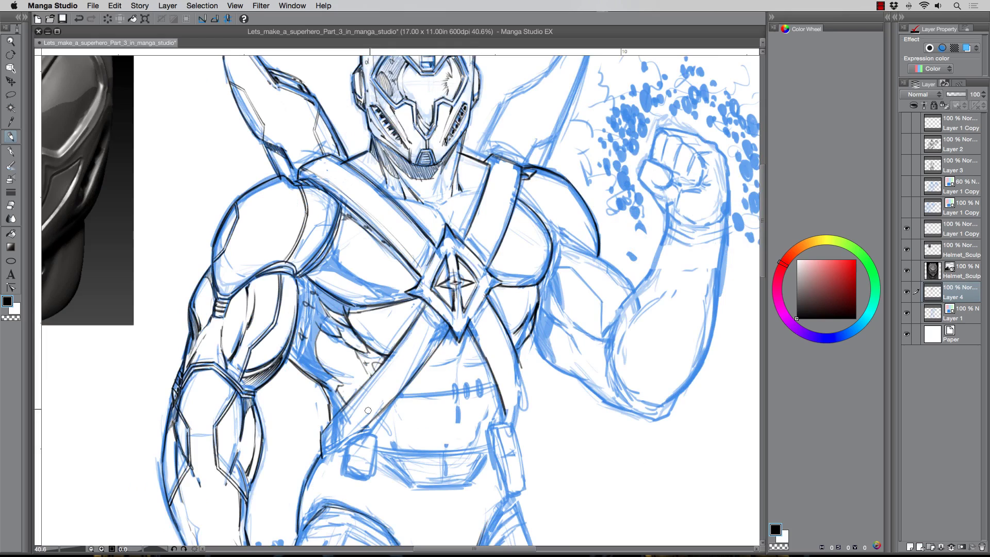
# Ink a second parallel border around the diamond emblem where the straps meet it
pyautogui.moveTo(422, 311); pyautogui.dragTo(443, 335)
pyautogui.moveTo(488, 303); pyautogui.dragTo(469, 330)
pyautogui.moveTo(464, 236); pyautogui.dragTo(488, 259)
pyautogui.moveTo(431, 243); pyautogui.dragTo(416, 275)
# Ink the collar line across the upper chest and the small ribbed details on both sides of the neck
pyautogui.moveTo(388, 197); pyautogui.dragTo(446, 223)
pyautogui.moveTo(441, 211)
pyautogui.mouseDown()
pyautogui.moveTo(480, 195)
pyautogui.moveTo(459, 199)
pyautogui.mouseUp()
pyautogui.moveTo(441, 177); pyautogui.dragTo(438, 202)
pyautogui.moveTo(386, 177); pyautogui.dragTo(399, 182)
pyautogui.moveTo(388, 187); pyautogui.dragTo(402, 194)
# Ink the raised arm's upper shoulder contour and hatch the shadow beneath the pectoral on the lowered-arm side
pyautogui.moveTo(461, 187); pyautogui.dragTo(552, 245)
pyautogui.moveTo(534, 202); pyautogui.dragTo(556, 245)
pyautogui.moveTo(558, 244); pyautogui.dragTo(633, 291)
pyautogui.moveTo(362, 362)
pyautogui.mouseDown()
pyautogui.moveTo(333, 389)
pyautogui.moveTo(359, 365)
pyautogui.mouseUp()
pyautogui.moveTo(320, 269); pyautogui.dragTo(377, 303)
pyautogui.moveTo(336, 241)
pyautogui.mouseDown()
pyautogui.moveTo(405, 292)
pyautogui.moveTo(371, 290)
pyautogui.moveTo(410, 305)
pyautogui.mouseUp()
pyautogui.moveTo(320, 273); pyautogui.dragTo(376, 303)
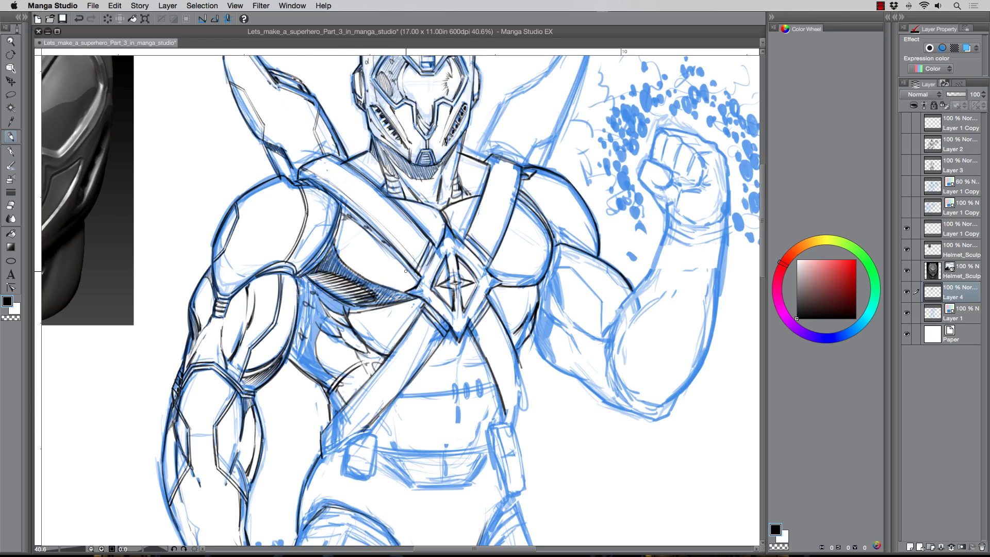
# Ink the outer contours of the raised arm from the upper arm around the elbow to the wrist
pyautogui.press('super+minus')
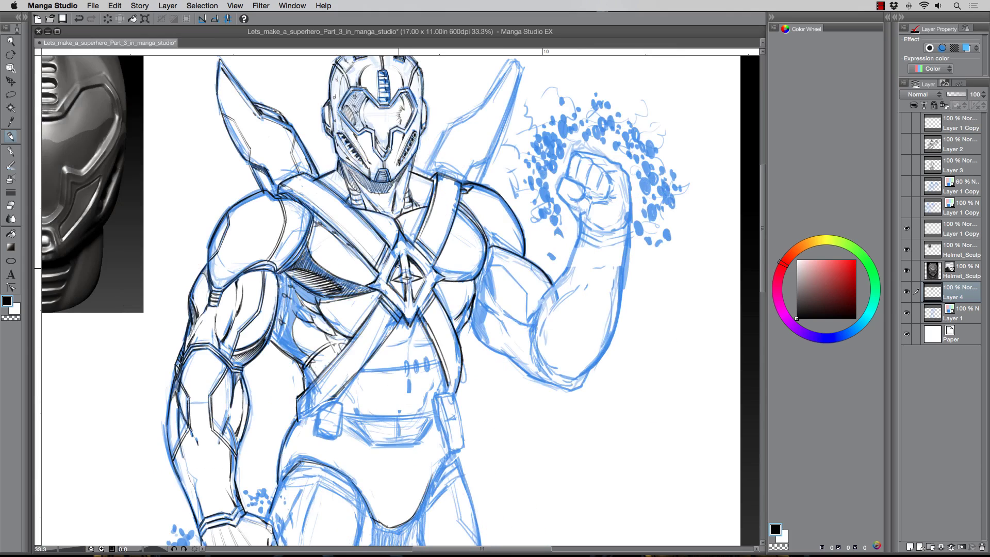
pyautogui.moveTo(472, 318)
pyautogui.mouseDown()
pyautogui.moveTo(478, 338)
pyautogui.moveTo(503, 354)
pyautogui.mouseUp()
pyautogui.moveTo(496, 344)
pyautogui.mouseDown()
pyautogui.moveTo(584, 378)
pyautogui.moveTo(589, 368)
pyautogui.mouseUp()
pyautogui.moveTo(631, 222); pyautogui.dragTo(580, 376)
pyautogui.moveTo(580, 222)
pyautogui.mouseDown()
pyautogui.moveTo(552, 298)
pyautogui.moveTo(552, 288)
pyautogui.mouseUp()
pyautogui.moveTo(469, 183); pyautogui.dragTo(423, 229)
# Ink the outline, thumb, fingers and palm of the raised fist
pyautogui.scroll(1, 423, 230)
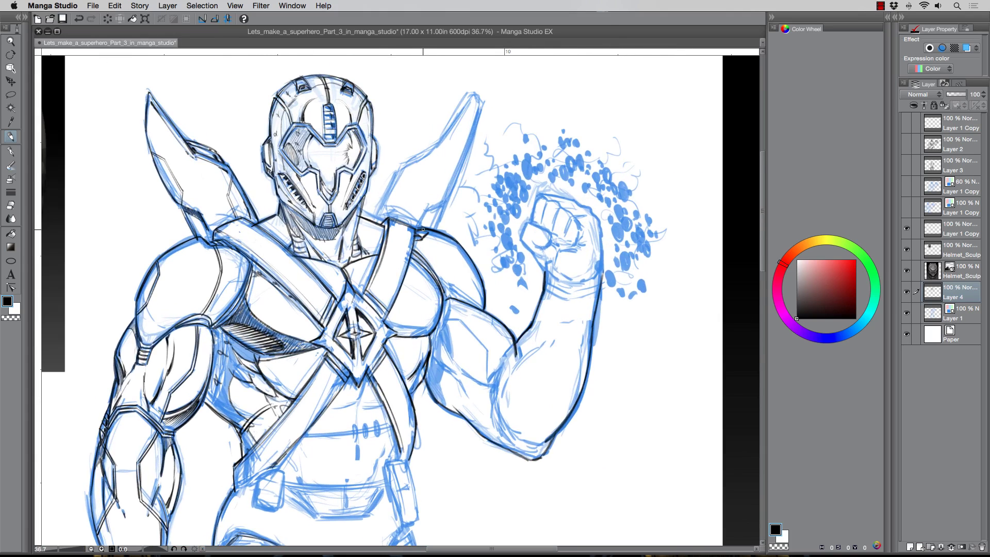
pyautogui.moveTo(529, 226)
pyautogui.mouseDown()
pyautogui.moveTo(547, 273)
pyautogui.moveTo(551, 229)
pyautogui.mouseUp()
pyautogui.moveTo(551, 230)
pyautogui.mouseDown()
pyautogui.moveTo(536, 240)
pyautogui.moveTo(555, 265)
pyautogui.mouseUp()
pyautogui.moveTo(557, 251); pyautogui.dragTo(577, 246)
pyautogui.moveTo(555, 266); pyautogui.dragTo(589, 277)
pyautogui.moveTo(594, 216); pyautogui.dragTo(601, 278)
pyautogui.moveTo(558, 204); pyautogui.dragTo(553, 222)
pyautogui.moveTo(577, 206); pyautogui.dragTo(539, 190)
pyautogui.moveTo(540, 190); pyautogui.dragTo(540, 216)
pyautogui.moveTo(565, 199)
pyautogui.mouseDown()
pyautogui.moveTo(600, 223)
pyautogui.moveTo(577, 242)
pyautogui.mouseUp()
# Adjust a small selected part of the raised fist's finger ink and redo the finger lines beside it
pyautogui.press('m')
pyautogui.moveTo(533, 213); pyautogui.dragTo(536, 206)
pyautogui.moveTo(530, 214); pyautogui.dragTo(536, 222)
pyautogui.press('super+d')
pyautogui.press('p')
pyautogui.moveTo(545, 208); pyautogui.dragTo(553, 225)
pyautogui.moveTo(552, 231)
pyautogui.mouseDown()
pyautogui.moveTo(538, 240)
pyautogui.moveTo(545, 235)
pyautogui.mouseUp()
pyautogui.press('super+z')
pyautogui.press('super+z')
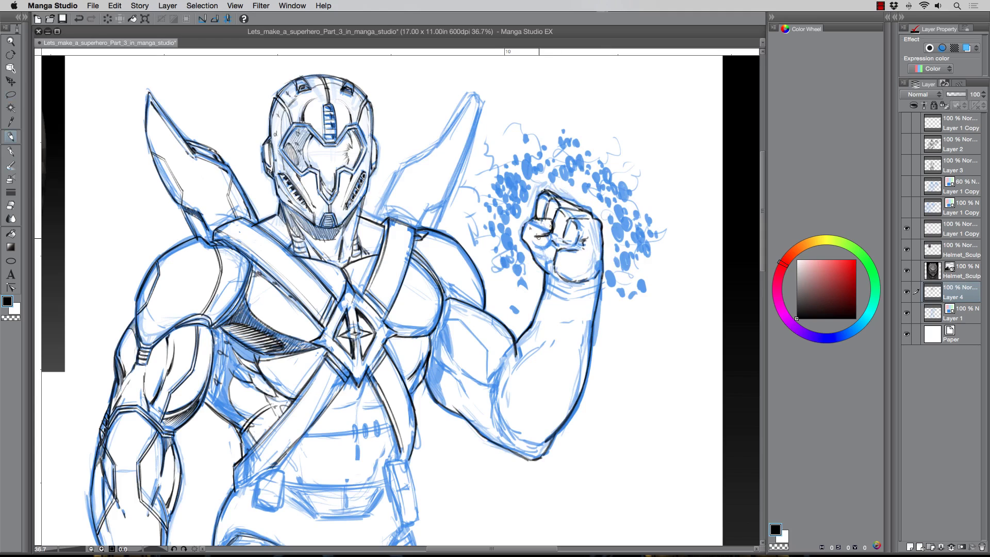
pyautogui.hotkey('ctrl', 'z')
pyautogui.moveTo(555, 200)
pyautogui.mouseDown()
pyautogui.moveTo(541, 196)
pyautogui.moveTo(583, 246)
pyautogui.mouseUp()
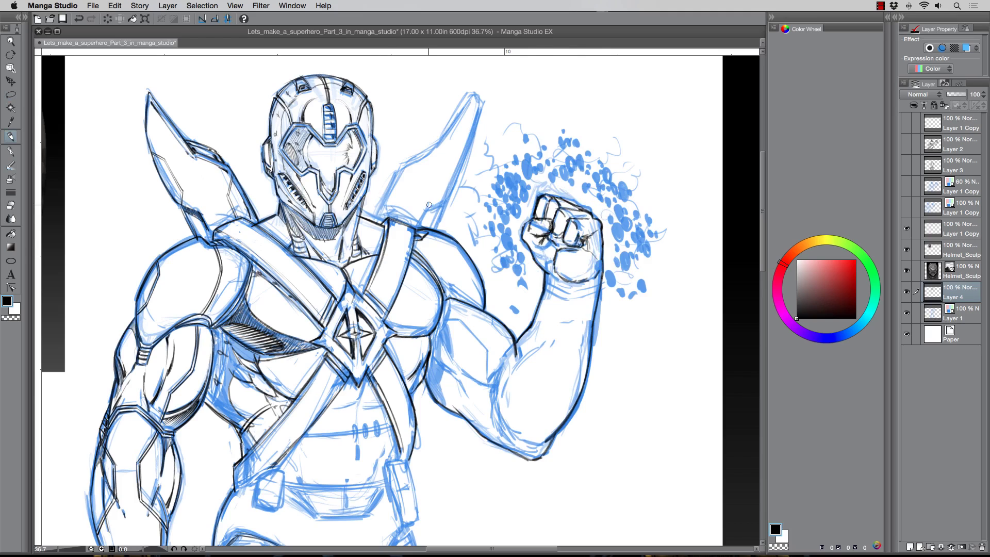
# Ink the bands around the raised wrist and add shading strokes to the fist's fingers
pyautogui.moveTo(562, 290); pyautogui.dragTo(599, 281)
pyautogui.moveTo(547, 289); pyautogui.dragTo(597, 291)
pyautogui.moveTo(600, 257); pyautogui.dragTo(592, 272)
pyautogui.moveTo(541, 199); pyautogui.dragTo(538, 217)
pyautogui.moveTo(554, 201)
pyautogui.mouseDown()
pyautogui.moveTo(550, 232)
pyautogui.moveTo(560, 235)
pyautogui.mouseUp()
# Select the inked raised fist and transform it to a slightly smaller size and adjusted position
pyautogui.scroll(-1, 279, 147)
pyautogui.scroll(-2, 280, 147)
pyautogui.press('m')
pyautogui.moveTo(438, 225); pyautogui.dragTo(427, 206)
pyautogui.press('super+t')
pyautogui.moveTo(426, 170); pyautogui.dragTo(431, 176)
pyautogui.press('Return')
pyautogui.press('super+d')
pyautogui.scroll(2, 365, 111)
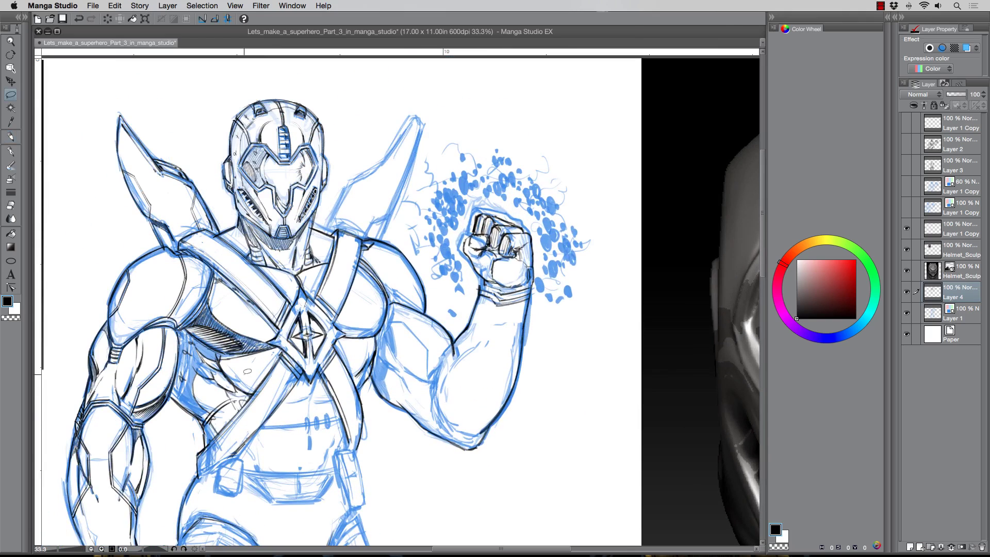
# Erase the stray blue sketch lines around the raised fist and forearm, and return to inking on Layer 4
pyautogui.hotkey('alt', '[')
pyautogui.press('e')
pyautogui.moveTo(477, 211); pyautogui.dragTo(467, 248)
pyautogui.moveTo(485, 212)
pyautogui.mouseDown()
pyautogui.moveTo(526, 278)
pyautogui.moveTo(482, 276)
pyautogui.mouseUp()
pyautogui.moveTo(536, 278); pyautogui.dragTo(522, 343)
pyautogui.press('p')
pyautogui.hotkey('alt', ']')
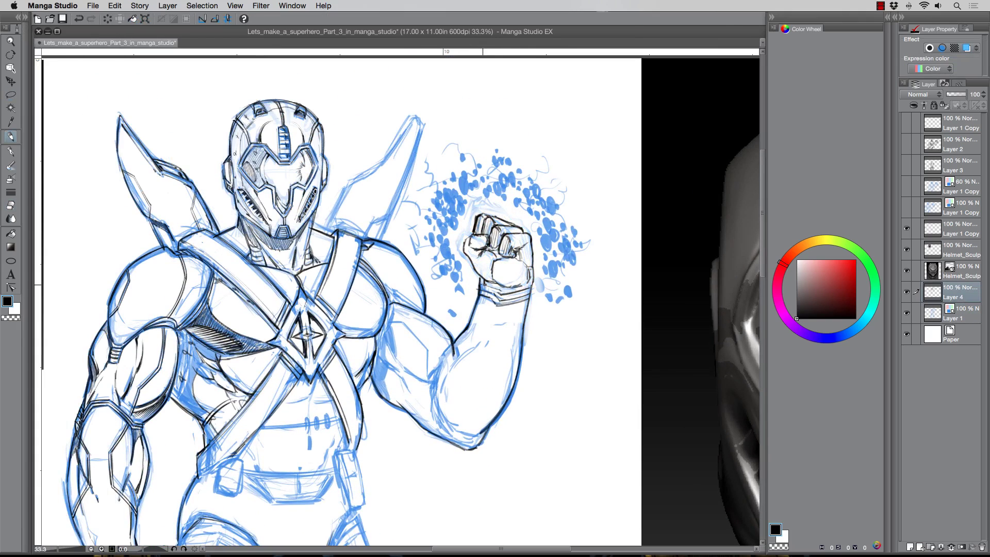
# Ink the raised arm's elbow panel and the muscle and wrist accents on its forearm
pyautogui.moveTo(383, 334)
pyautogui.mouseDown()
pyautogui.moveTo(417, 376)
pyautogui.moveTo(431, 430)
pyautogui.moveTo(461, 442)
pyautogui.mouseUp()
pyautogui.moveTo(493, 324); pyautogui.dragTo(498, 308)
pyautogui.moveTo(519, 312); pyautogui.dragTo(511, 384)
pyautogui.moveTo(481, 293); pyautogui.dragTo(483, 279)
# Ink the back blade on the raised-arm side, including its notched edge and tip
pyautogui.moveTo(326, 230)
pyautogui.mouseDown()
pyautogui.moveTo(412, 117)
pyautogui.moveTo(387, 222)
pyautogui.moveTo(370, 239)
pyautogui.mouseUp()
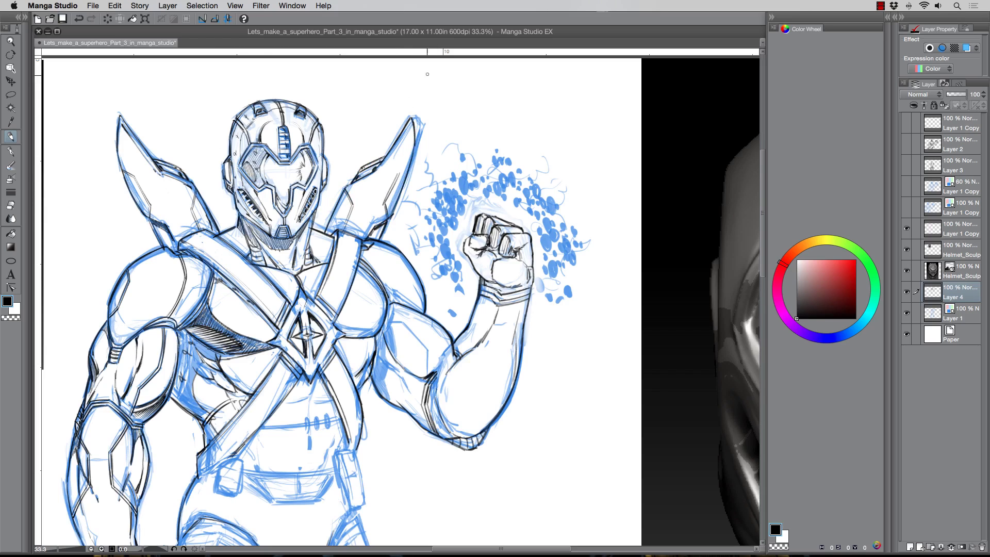
pyautogui.moveTo(408, 168); pyautogui.dragTo(397, 174)
pyautogui.moveTo(415, 115); pyautogui.dragTo(390, 150)
# Thicken the outlines of the helmet sides, the lowered arm's shoulder and the back blade behind it
pyautogui.moveTo(327, 164); pyautogui.dragTo(305, 228)
pyautogui.moveTo(323, 231); pyautogui.dragTo(344, 188)
pyautogui.moveTo(232, 124)
pyautogui.mouseDown()
pyautogui.moveTo(233, 209)
pyautogui.moveTo(266, 235)
pyautogui.mouseUp()
pyautogui.moveTo(238, 222); pyautogui.dragTo(119, 281)
pyautogui.moveTo(123, 273); pyautogui.dragTo(87, 354)
pyautogui.moveTo(120, 117)
pyautogui.mouseDown()
pyautogui.moveTo(135, 209)
pyautogui.moveTo(160, 246)
pyautogui.mouseUp()
# Thicken the top contour of the helmet and darken the lines around its visor
pyautogui.moveTo(234, 119); pyautogui.dragTo(297, 97)
pyautogui.moveTo(278, 98); pyautogui.dragTo(325, 157)
pyautogui.moveTo(253, 146); pyautogui.dragTo(239, 168)
pyautogui.moveTo(239, 168); pyautogui.dragTo(252, 187)
pyautogui.moveTo(265, 148)
pyautogui.mouseDown()
pyautogui.moveTo(278, 164)
pyautogui.moveTo(259, 190)
pyautogui.mouseUp()
pyautogui.moveTo(262, 186); pyautogui.dragTo(280, 212)
pyautogui.moveTo(309, 147); pyautogui.dragTo(316, 164)
pyautogui.moveTo(324, 164); pyautogui.dragTo(321, 192)
pyautogui.moveTo(263, 146); pyautogui.dragTo(248, 166)
# Reinforce the strap and chest lines and ink strokes along the lower strap and down the abdomen
pyautogui.moveTo(333, 240); pyautogui.dragTo(321, 262)
pyautogui.moveTo(326, 267); pyautogui.dragTo(314, 296)
pyautogui.moveTo(247, 266); pyautogui.dragTo(211, 300)
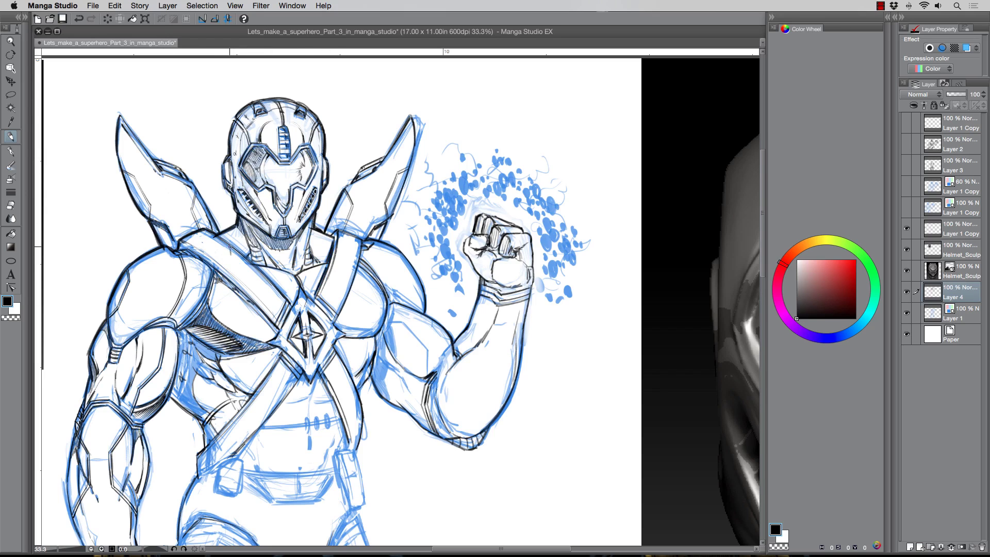
pyautogui.moveTo(290, 390); pyautogui.dragTo(235, 454)
pyautogui.moveTo(314, 380); pyautogui.dragTo(306, 463)
pyautogui.scroll(-4, 619, 103)
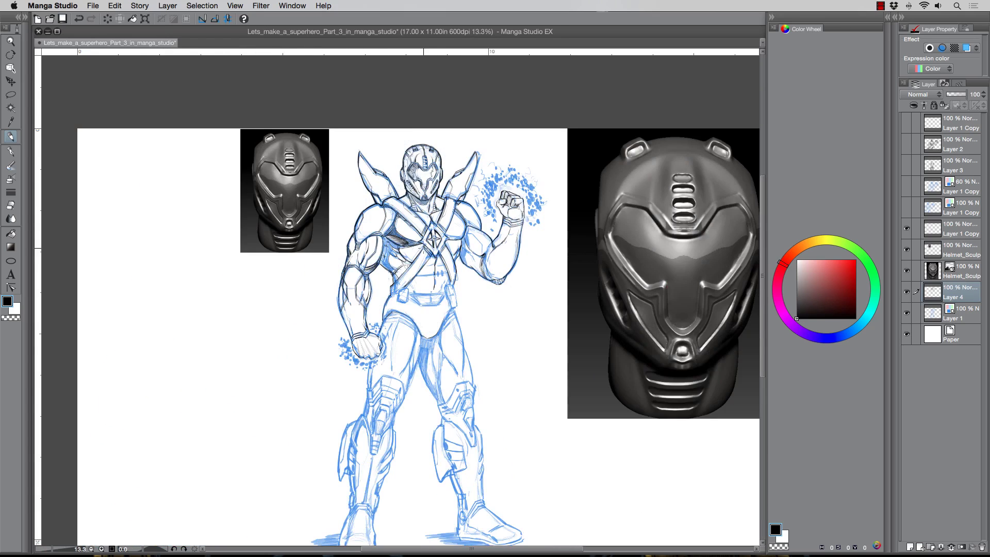
# Ink a first pass of the belt's upper and lower edges and undo the last three strokes
pyautogui.scroll(3, 420, 184)
pyautogui.scroll(1, 479, 280)
pyautogui.moveTo(313, 275); pyautogui.dragTo(305, 338)
pyautogui.moveTo(377, 424); pyautogui.dragTo(459, 416)
pyautogui.moveTo(345, 404)
pyautogui.mouseDown()
pyautogui.moveTo(341, 438)
pyautogui.moveTo(365, 442)
pyautogui.mouseUp()
pyautogui.moveTo(370, 429); pyautogui.dragTo(465, 427)
pyautogui.moveTo(371, 416); pyautogui.dragTo(444, 412)
pyautogui.press('super+z')
pyautogui.press('super+z')
pyautogui.press('super+z')
# Ink the belt band and the pouches at both hips over the blue sketch
pyautogui.moveTo(369, 404); pyautogui.dragTo(366, 439)
pyautogui.moveTo(460, 402)
pyautogui.mouseDown()
pyautogui.moveTo(467, 439)
pyautogui.moveTo(482, 398)
pyautogui.mouseUp()
pyautogui.moveTo(481, 398); pyautogui.dragTo(489, 436)
pyautogui.moveTo(467, 439); pyautogui.dragTo(490, 435)
pyautogui.moveTo(463, 429); pyautogui.dragTo(432, 434)
pyautogui.moveTo(368, 423); pyautogui.dragTo(464, 418)
pyautogui.moveTo(444, 414); pyautogui.dragTo(443, 434)
pyautogui.moveTo(366, 405); pyautogui.dragTo(365, 444)
pyautogui.moveTo(487, 397); pyautogui.dragTo(490, 436)
pyautogui.moveTo(333, 403); pyautogui.dragTo(323, 435)
pyautogui.moveTo(325, 407)
pyautogui.mouseDown()
pyautogui.moveTo(314, 424)
pyautogui.moveTo(367, 405)
pyautogui.mouseUp()
# Ink the abdomen's center line, side contours and horizontal plate divisions above the belt
pyautogui.moveTo(435, 329)
pyautogui.mouseDown()
pyautogui.moveTo(429, 367)
pyautogui.moveTo(464, 369)
pyautogui.mouseUp()
pyautogui.moveTo(396, 396); pyautogui.dragTo(447, 396)
pyautogui.moveTo(391, 356); pyautogui.dragTo(397, 417)
pyautogui.moveTo(449, 359); pyautogui.dragTo(461, 416)
pyautogui.moveTo(415, 333); pyautogui.dragTo(453, 331)
pyautogui.moveTo(396, 360); pyautogui.dragTo(464, 359)
pyautogui.moveTo(404, 346); pyautogui.dragTo(461, 345)
pyautogui.moveTo(390, 379); pyautogui.dragTo(460, 379)
pyautogui.moveTo(343, 350); pyautogui.dragTo(330, 366)
pyautogui.moveTo(387, 385); pyautogui.dragTo(365, 401)
pyautogui.moveTo(461, 382); pyautogui.dragTo(473, 390)
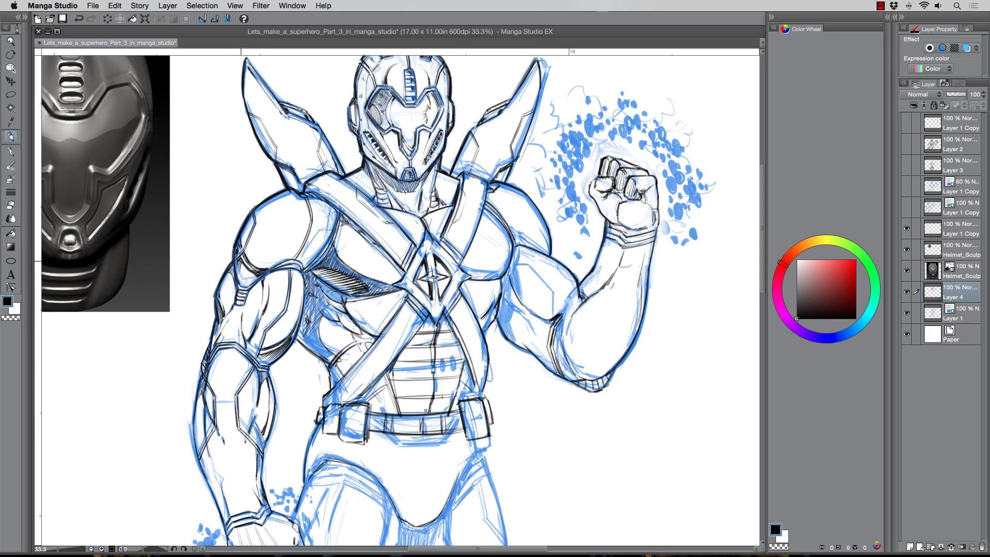
# Select the raised fist area on Layer 1, delete its blue sketch and energy marks, and clear the selection
pyautogui.moveTo(328, 207); pyautogui.dragTo(278, 258)
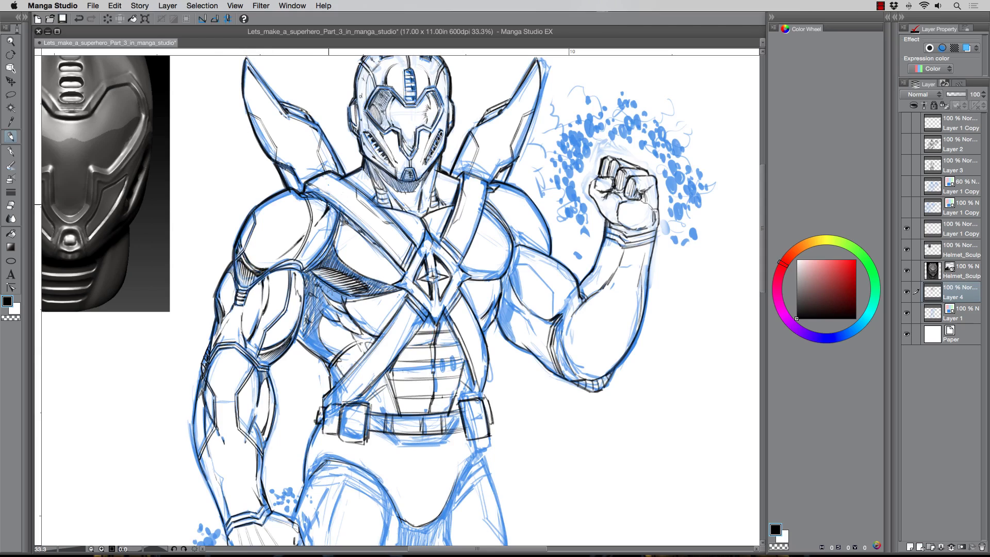
pyautogui.scroll(-2, 361, 182)
pyautogui.scroll(2, 532, 192)
pyautogui.moveTo(534, 156)
pyautogui.mouseDown()
pyautogui.moveTo(501, 145)
pyautogui.moveTo(516, 242)
pyautogui.moveTo(508, 268)
pyautogui.moveTo(536, 317)
pyautogui.mouseUp()
pyautogui.click(966, 314)
pyautogui.press('m')
pyautogui.moveTo(484, 242)
pyautogui.mouseDown()
pyautogui.moveTo(580, 215)
pyautogui.moveTo(485, 258)
pyautogui.mouseUp()
pyautogui.press('Delete')
pyautogui.press('super+d')
pyautogui.press('p')
# Sketch the raised forearm's new outer contour in blue on Layer 1
pyautogui.moveTo(494, 194)
pyautogui.mouseDown()
pyautogui.moveTo(541, 202)
pyautogui.moveTo(533, 326)
pyautogui.moveTo(477, 266)
pyautogui.mouseUp()
pyautogui.moveTo(534, 183); pyautogui.dragTo(540, 265)
pyautogui.moveTo(491, 199); pyautogui.dragTo(478, 258)
pyautogui.moveTo(501, 138); pyautogui.dragTo(543, 199)
pyautogui.moveTo(467, 131)
pyautogui.mouseDown()
pyautogui.moveTo(464, 204)
pyautogui.moveTo(496, 231)
pyautogui.mouseUp()
pyautogui.moveTo(472, 134); pyautogui.dragTo(523, 206)
pyautogui.moveTo(491, 202); pyautogui.dragTo(479, 266)
pyautogui.moveTo(493, 173)
pyautogui.mouseDown()
pyautogui.moveTo(510, 116)
pyautogui.moveTo(588, 222)
pyautogui.mouseUp()
pyautogui.moveTo(520, 199)
pyautogui.mouseDown()
pyautogui.moveTo(482, 257)
pyautogui.moveTo(464, 320)
pyautogui.mouseUp()
pyautogui.click(952, 292)
pyautogui.moveTo(490, 278); pyautogui.dragTo(472, 266)
pyautogui.click(944, 311)
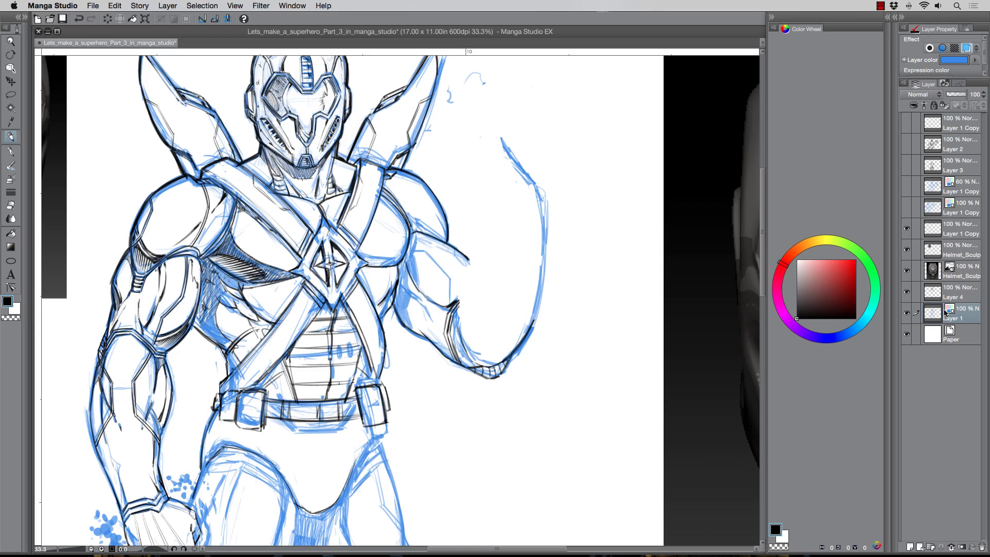
# Sketch both sides of the raised forearm, the wrist and the rough block of the fist in blue
pyautogui.moveTo(502, 142); pyautogui.dragTo(537, 305)
pyautogui.moveTo(498, 188); pyautogui.dragTo(541, 191)
pyautogui.moveTo(537, 199); pyautogui.dragTo(536, 312)
pyautogui.moveTo(489, 196); pyautogui.dragTo(462, 289)
pyautogui.moveTo(539, 199); pyautogui.dragTo(532, 322)
pyautogui.moveTo(510, 129)
pyautogui.mouseDown()
pyautogui.moveTo(540, 198)
pyautogui.moveTo(463, 135)
pyautogui.mouseUp()
pyautogui.moveTo(463, 135); pyautogui.dragTo(497, 199)
pyautogui.moveTo(492, 123); pyautogui.dragTo(530, 169)
pyautogui.moveTo(472, 120); pyautogui.dragTo(494, 130)
pyautogui.moveTo(462, 146); pyautogui.dragTo(534, 182)
pyautogui.moveTo(494, 199); pyautogui.dragTo(490, 220)
# Sketch the raised fist's knuckles, curled fingers and back-of-hand lines in blue
pyautogui.scroll(-2, 484, 147)
pyautogui.moveTo(450, 170); pyautogui.dragTo(461, 184)
pyautogui.moveTo(467, 139)
pyautogui.mouseDown()
pyautogui.moveTo(482, 144)
pyautogui.moveTo(464, 138)
pyautogui.mouseUp()
pyautogui.moveTo(466, 139)
pyautogui.mouseDown()
pyautogui.moveTo(478, 142)
pyautogui.moveTo(451, 174)
pyautogui.mouseUp()
pyautogui.moveTo(503, 165)
pyautogui.mouseDown()
pyautogui.moveTo(497, 150)
pyautogui.moveTo(513, 209)
pyautogui.mouseUp()
pyautogui.moveTo(487, 147)
pyautogui.mouseDown()
pyautogui.moveTo(503, 179)
pyautogui.moveTo(491, 198)
pyautogui.mouseUp()
pyautogui.moveTo(445, 167)
pyautogui.mouseDown()
pyautogui.moveTo(497, 173)
pyautogui.moveTo(486, 152)
pyautogui.moveTo(477, 206)
pyautogui.mouseUp()
pyautogui.moveTo(461, 188)
pyautogui.mouseDown()
pyautogui.moveTo(474, 147)
pyautogui.moveTo(457, 184)
pyautogui.mouseUp()
pyautogui.moveTo(468, 148); pyautogui.dragTo(480, 144)
pyautogui.moveTo(478, 201); pyautogui.dragTo(476, 218)
pyautogui.moveTo(479, 160); pyautogui.dragTo(489, 180)
pyautogui.moveTo(467, 165)
pyautogui.mouseDown()
pyautogui.moveTo(485, 190)
pyautogui.moveTo(508, 196)
pyautogui.mouseUp()
pyautogui.moveTo(473, 204); pyautogui.dragTo(508, 206)
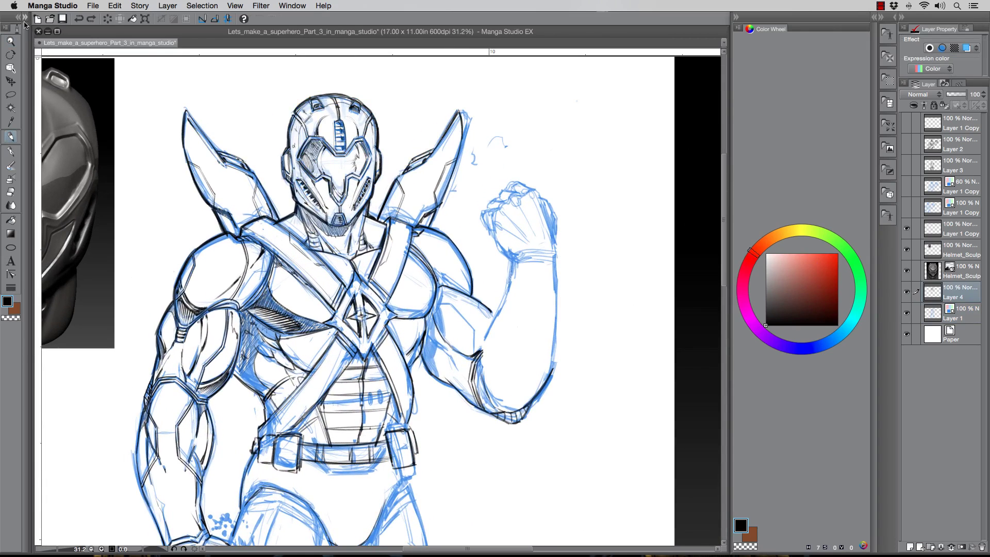
# Ink the redrawn forearm's contour and inner muscle curve in black on Layer 4
pyautogui.click(25, 17)
pyautogui.moveTo(139, 244); pyautogui.dragTo(154, 273)
pyautogui.press('super+z')
pyautogui.click(116, 17)
pyautogui.moveTo(510, 260)
pyautogui.mouseDown()
pyautogui.moveTo(482, 347)
pyautogui.moveTo(504, 398)
pyautogui.mouseUp()
pyautogui.moveTo(532, 367); pyautogui.dragTo(511, 394)
pyautogui.moveTo(535, 309); pyautogui.dragTo(506, 398)
pyautogui.moveTo(555, 253); pyautogui.dragTo(531, 402)
pyautogui.moveTo(557, 288); pyautogui.dragTo(532, 407)
pyautogui.press('super+z')
# Ink a stroke along the raised arm and darken the shading beneath the opposite armpit
pyautogui.scroll(-1, 436, 270)
pyautogui.moveTo(436, 270)
pyautogui.mouseDown()
pyautogui.moveTo(462, 234)
pyautogui.moveTo(495, 221)
pyautogui.mouseUp()
pyautogui.moveTo(316, 304); pyautogui.dragTo(342, 334)
pyautogui.moveTo(316, 292); pyautogui.dragTo(324, 308)
pyautogui.moveTo(321, 276)
pyautogui.mouseDown()
pyautogui.moveTo(331, 313)
pyautogui.moveTo(336, 293)
pyautogui.mouseUp()
pyautogui.moveTo(333, 265); pyautogui.dragTo(351, 285)
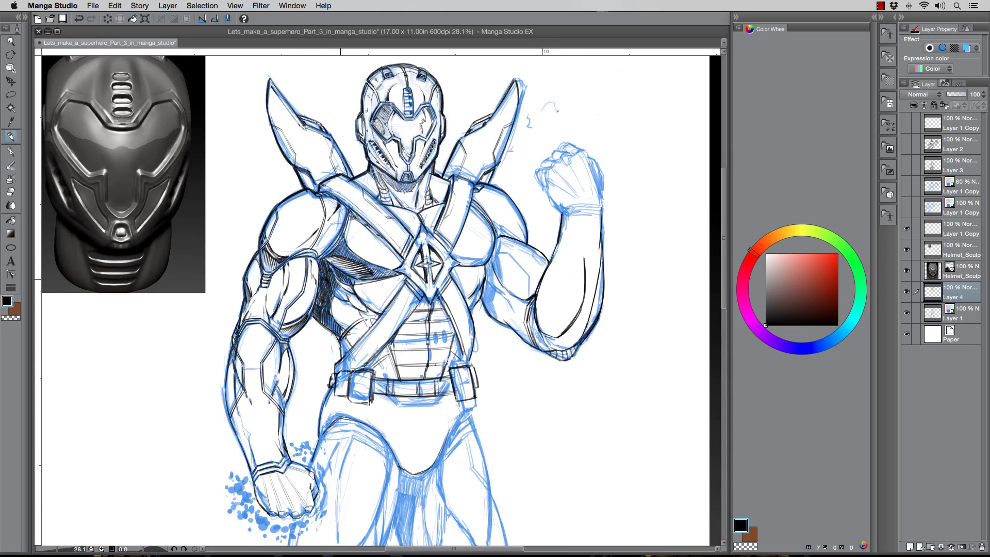
# Ink the hip contours, the belt's lower center edge and the bands across the upper thighs
pyautogui.moveTo(470, 398); pyautogui.dragTo(472, 416)
pyautogui.moveTo(466, 416); pyautogui.dragTo(445, 440)
pyautogui.moveTo(342, 418); pyautogui.dragTo(399, 465)
pyautogui.moveTo(470, 420); pyautogui.dragTo(441, 457)
pyautogui.moveTo(328, 429)
pyautogui.mouseDown()
pyautogui.moveTo(364, 423)
pyautogui.moveTo(398, 458)
pyautogui.mouseUp()
pyautogui.moveTo(323, 440)
pyautogui.mouseDown()
pyautogui.moveTo(399, 464)
pyautogui.moveTo(325, 390)
pyautogui.mouseUp()
pyautogui.moveTo(395, 396); pyautogui.dragTo(440, 408)
pyautogui.moveTo(336, 247)
pyautogui.mouseDown()
pyautogui.moveTo(371, 277)
pyautogui.moveTo(371, 324)
pyautogui.moveTo(360, 320)
pyautogui.mouseUp()
# Ink the raised fist's outline, knuckles and tendon lines, and the cuff around its wrist
pyautogui.press('super+plus')
pyautogui.moveTo(602, 172); pyautogui.dragTo(613, 176)
pyautogui.moveTo(609, 179); pyautogui.dragTo(629, 232)
pyautogui.moveTo(591, 172); pyautogui.dragTo(563, 206)
pyautogui.moveTo(593, 180)
pyautogui.mouseDown()
pyautogui.moveTo(572, 198)
pyautogui.moveTo(605, 222)
pyautogui.mouseUp()
pyautogui.moveTo(567, 198); pyautogui.dragTo(597, 221)
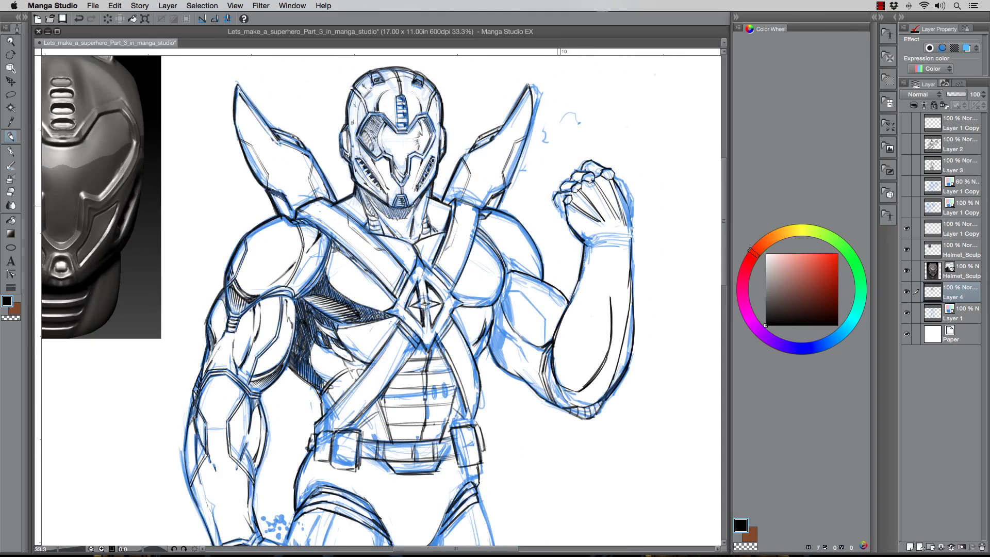
pyautogui.moveTo(615, 171)
pyautogui.mouseDown()
pyautogui.moveTo(631, 219)
pyautogui.moveTo(615, 222)
pyautogui.mouseUp()
pyautogui.moveTo(586, 234); pyautogui.dragTo(628, 229)
pyautogui.moveTo(588, 242); pyautogui.dragTo(632, 235)
# Ink the raised upper arm's panel lines and shade the area where the arm meets the torso
pyautogui.moveTo(507, 264); pyautogui.dragTo(536, 275)
pyautogui.moveTo(508, 278); pyautogui.dragTo(508, 373)
pyautogui.moveTo(495, 315); pyautogui.dragTo(505, 334)
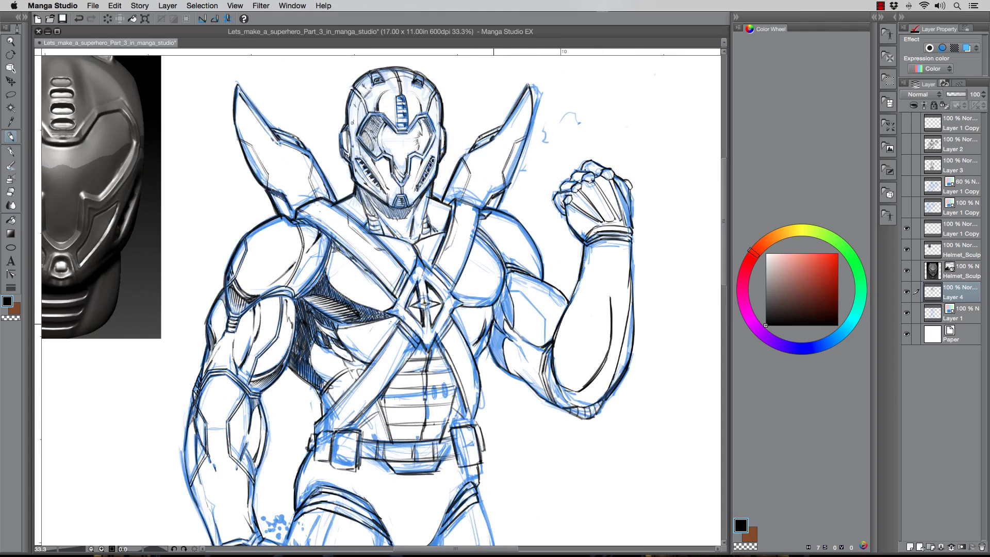
pyautogui.moveTo(508, 283); pyautogui.dragTo(499, 313)
pyautogui.moveTo(514, 298)
pyautogui.mouseDown()
pyautogui.moveTo(490, 345)
pyautogui.moveTo(497, 325)
pyautogui.mouseUp()
pyautogui.moveTo(502, 326)
pyautogui.mouseDown()
pyautogui.moveTo(488, 362)
pyautogui.moveTo(499, 369)
pyautogui.mouseUp()
pyautogui.moveTo(507, 338); pyautogui.dragTo(543, 366)
pyautogui.moveTo(509, 290); pyautogui.dragTo(544, 345)
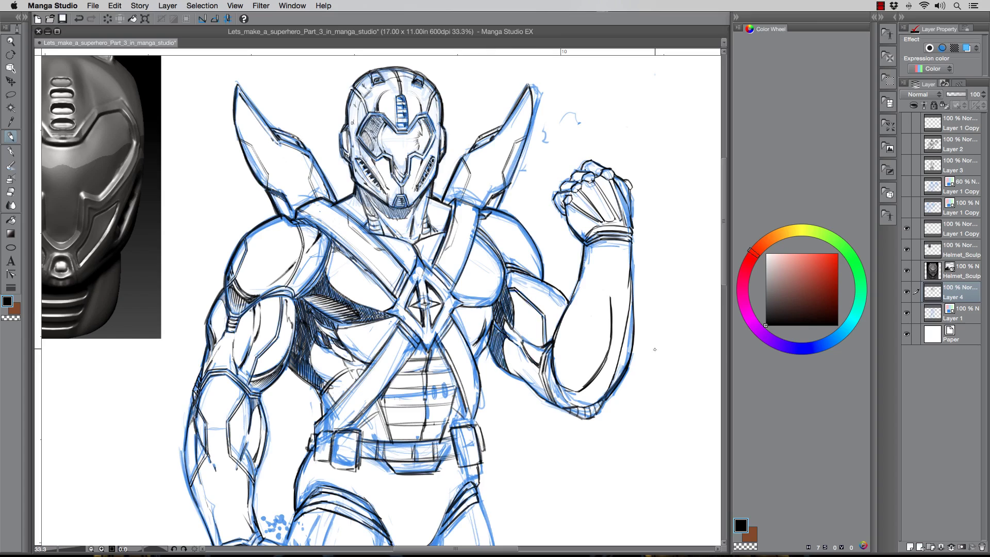
# Ink the inner muscle and panel lines along the raised forearm below the wrist cuff
pyautogui.moveTo(594, 269); pyautogui.dragTo(569, 309)
pyautogui.moveTo(598, 269)
pyautogui.mouseDown()
pyautogui.moveTo(591, 312)
pyautogui.moveTo(600, 353)
pyautogui.mouseUp()
pyautogui.moveTo(594, 241); pyautogui.dragTo(591, 271)
pyautogui.moveTo(617, 281); pyautogui.dragTo(610, 328)
pyautogui.moveTo(616, 242); pyautogui.dragTo(612, 299)
pyautogui.moveTo(628, 281); pyautogui.dragTo(624, 327)
pyautogui.moveTo(615, 240); pyautogui.dragTo(608, 277)
pyautogui.moveTo(616, 284); pyautogui.dragTo(609, 320)
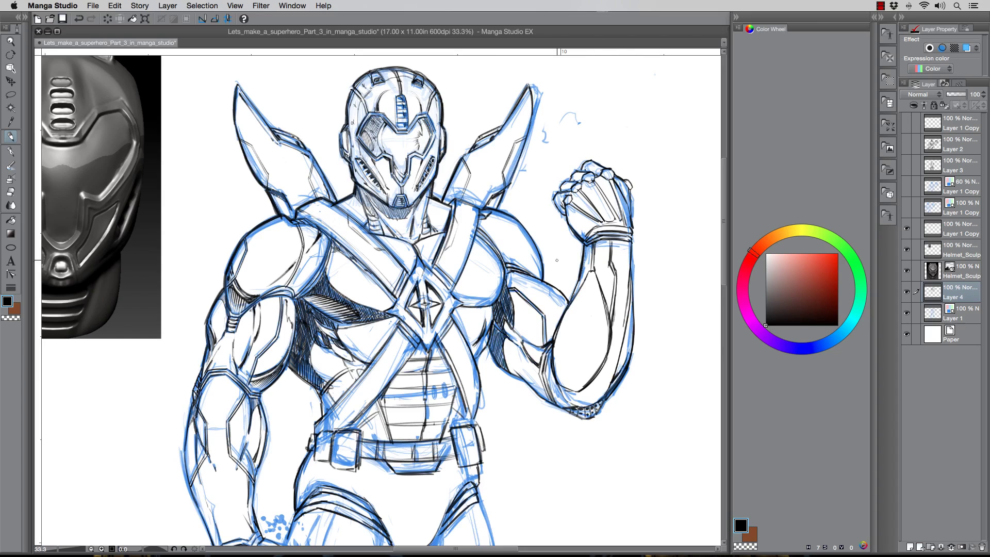
# Ink strokes under the raised upper arm and hatch the shoulder above it
pyautogui.moveTo(506, 353); pyautogui.dragTo(547, 397)
pyautogui.moveTo(513, 362); pyautogui.dragTo(544, 390)
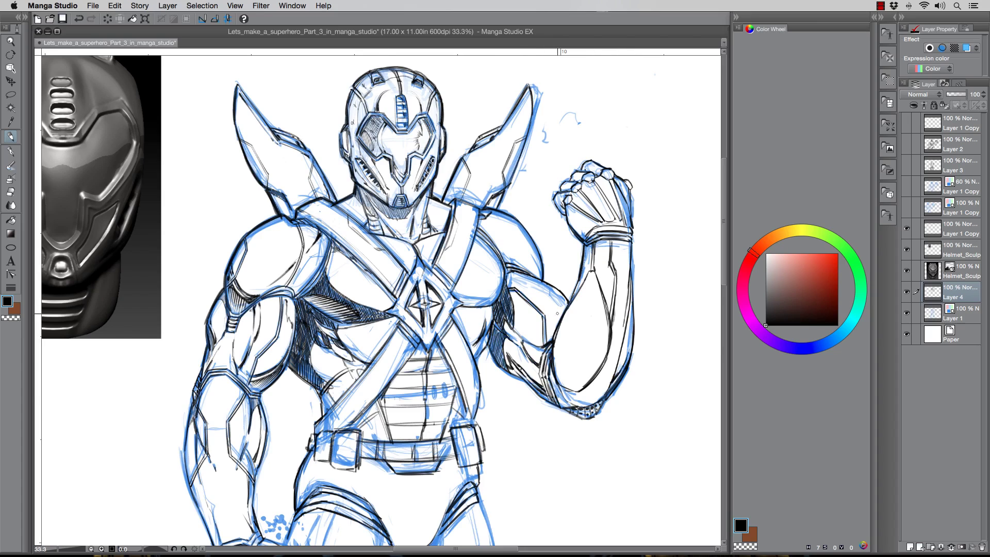
pyautogui.moveTo(489, 237); pyautogui.dragTo(526, 261)
pyautogui.moveTo(520, 255); pyautogui.dragTo(541, 271)
pyautogui.moveTo(520, 232); pyautogui.dragTo(545, 281)
pyautogui.moveTo(482, 227); pyautogui.dragTo(490, 217)
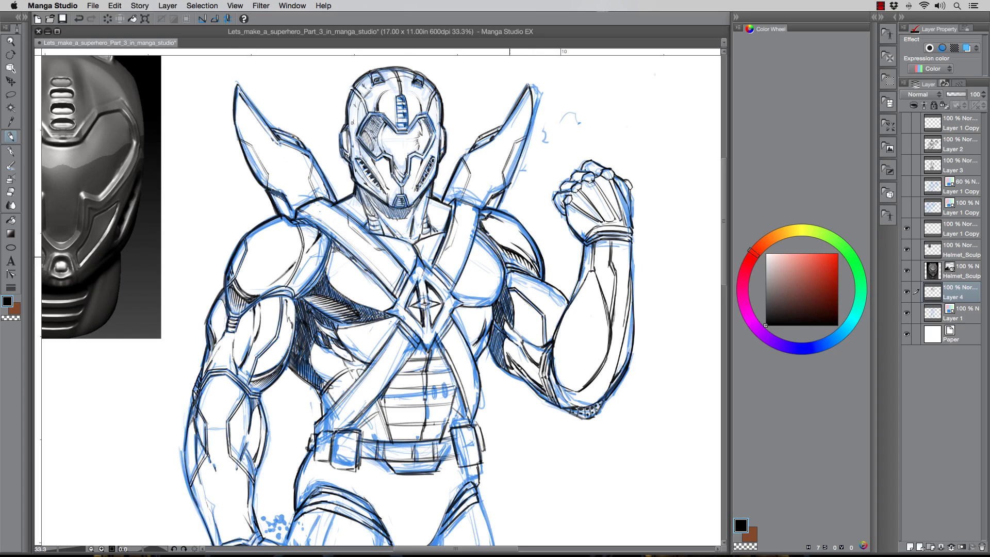
# Thicken the top and bottom contours of the raised upper arm
pyautogui.moveTo(537, 285); pyautogui.dragTo(564, 312)
pyautogui.moveTo(541, 290); pyautogui.dragTo(513, 277)
pyautogui.moveTo(493, 356); pyautogui.dragTo(559, 407)
# Reinforce the lines on the back of the raised fist and thicken the forearm's contour around the elbow
pyautogui.moveTo(593, 181); pyautogui.dragTo(615, 218)
pyautogui.moveTo(609, 181)
pyautogui.mouseDown()
pyautogui.moveTo(578, 194)
pyautogui.moveTo(621, 215)
pyautogui.mouseUp()
pyautogui.moveTo(578, 402); pyautogui.dragTo(608, 381)
pyautogui.moveTo(603, 386)
pyautogui.mouseDown()
pyautogui.moveTo(610, 337)
pyautogui.moveTo(628, 346)
pyautogui.mouseUp()
pyautogui.moveTo(626, 360); pyautogui.dragTo(630, 328)
pyautogui.moveTo(571, 401); pyautogui.dragTo(562, 393)
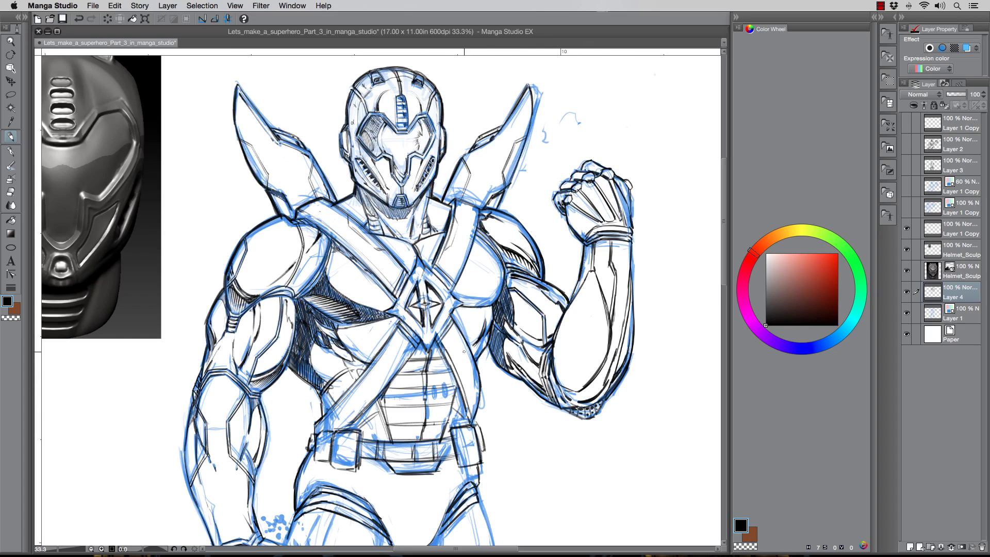
# Darken the chest contours beside the straps and hatch the back blade on the lowered-arm side
pyautogui.moveTo(494, 305); pyautogui.dragTo(457, 312)
pyautogui.moveTo(500, 268)
pyautogui.mouseDown()
pyautogui.moveTo(456, 298)
pyautogui.moveTo(474, 305)
pyautogui.mouseUp()
pyautogui.moveTo(333, 241); pyautogui.dragTo(395, 301)
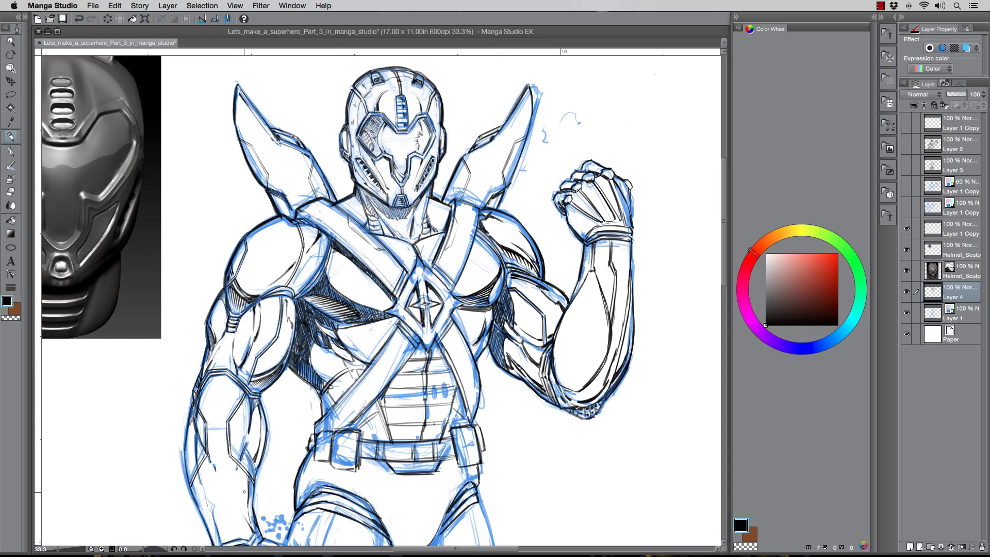
pyautogui.moveTo(312, 183)
pyautogui.mouseDown()
pyautogui.moveTo(293, 205)
pyautogui.moveTo(319, 200)
pyautogui.mouseUp()
pyautogui.moveTo(266, 147); pyautogui.dragTo(247, 181)
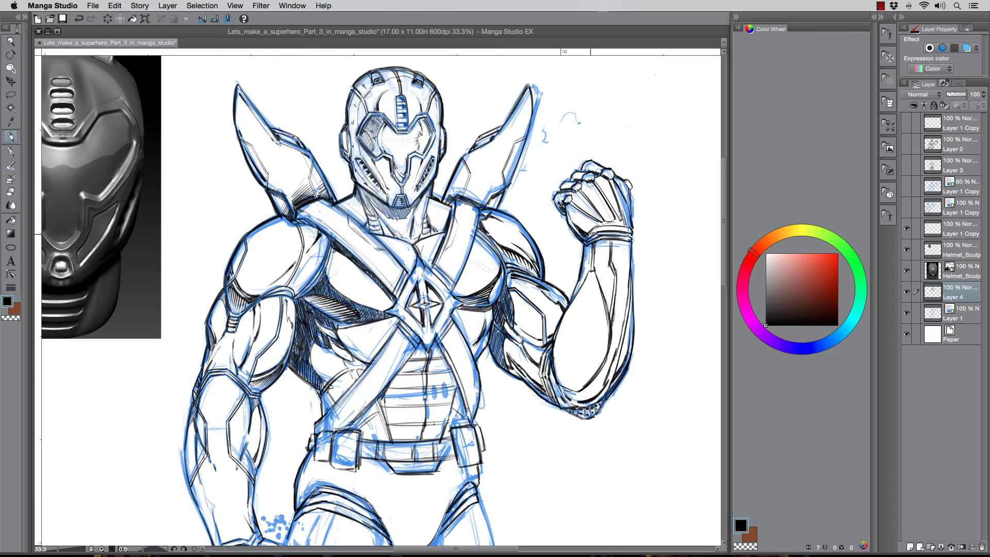
# Add ink strokes on the side of the helmet and darken the hatching beneath the chest muscle
pyautogui.moveTo(365, 118); pyautogui.dragTo(372, 155)
pyautogui.moveTo(345, 327); pyautogui.dragTo(391, 320)
pyautogui.moveTo(330, 284); pyautogui.dragTo(381, 308)
pyautogui.moveTo(196, 200); pyautogui.dragTo(213, 169)
pyautogui.press('super+z')
pyautogui.moveTo(153, 376); pyautogui.dragTo(173, 407)
pyautogui.press('super+z')
pyautogui.click(24, 17)
pyautogui.moveTo(196, 283); pyautogui.dragTo(188, 310)
pyautogui.press('super+z')
pyautogui.click(24, 18)
# Ink the curved muscle contours inside the raised forearm near the elbow
pyautogui.moveTo(563, 325); pyautogui.dragTo(607, 356)
pyautogui.moveTo(610, 321); pyautogui.dragTo(598, 370)
pyautogui.moveTo(557, 337); pyautogui.dragTo(555, 371)
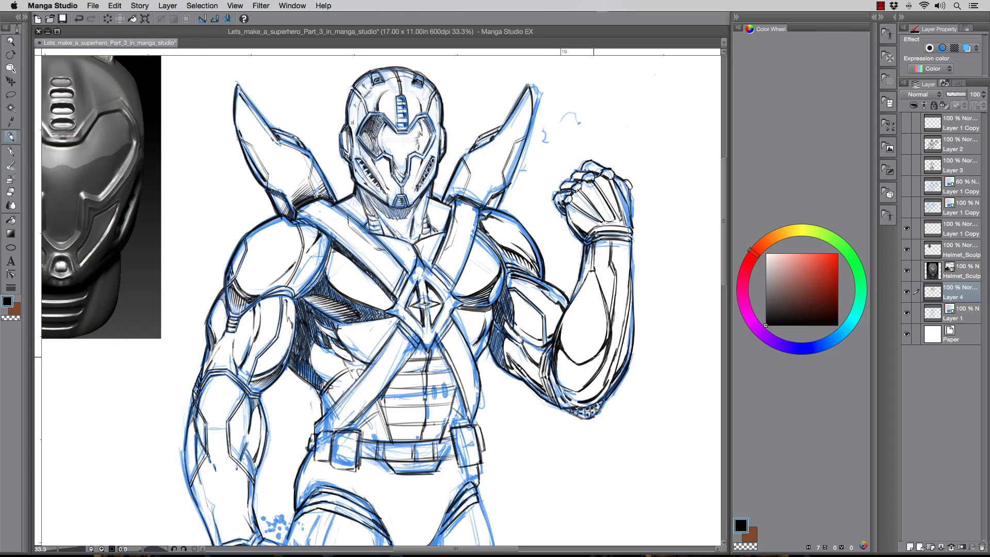
# Try heavier shading strokes around the raised forearm's inner muscle and undo them
pyautogui.moveTo(566, 313)
pyautogui.mouseDown()
pyautogui.moveTo(582, 358)
pyautogui.moveTo(607, 330)
pyautogui.moveTo(603, 308)
pyautogui.mouseUp()
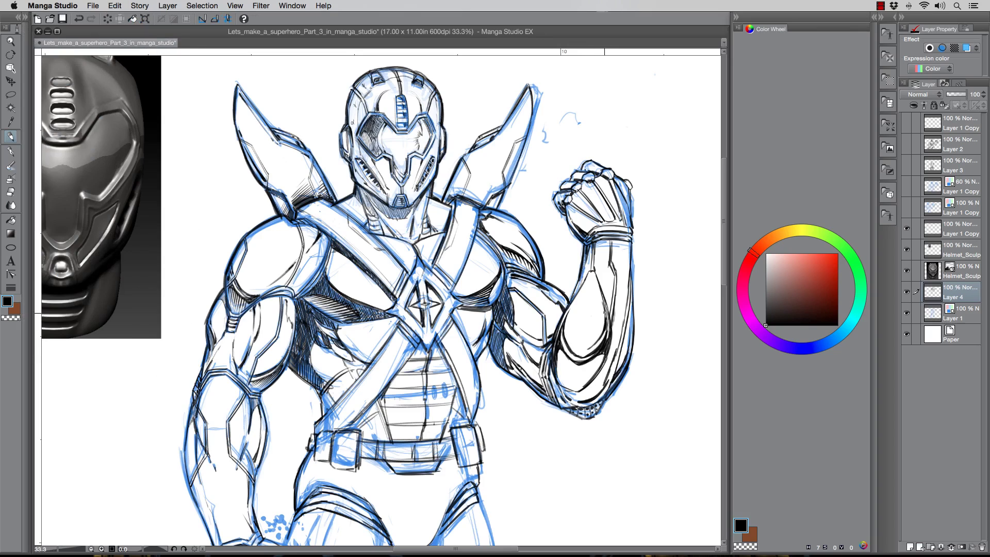
pyautogui.moveTo(557, 350)
pyautogui.mouseDown()
pyautogui.moveTo(570, 383)
pyautogui.moveTo(604, 353)
pyautogui.mouseUp()
pyautogui.press('super+z')
pyautogui.press('super+z')
pyautogui.press('super+z')
pyautogui.press('super+z')
pyautogui.press('super+z')
pyautogui.press('super+z')
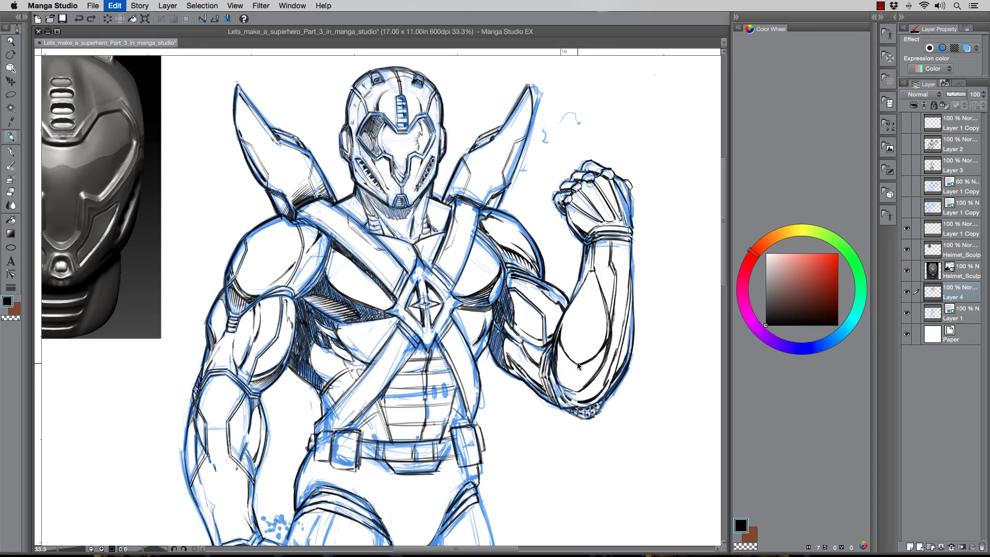
pyautogui.moveTo(585, 267)
pyautogui.mouseDown()
pyautogui.moveTo(558, 359)
pyautogui.moveTo(605, 319)
pyautogui.moveTo(595, 336)
pyautogui.mouseUp()
pyautogui.press('super+z')
pyautogui.press('super+z')
# Hatch black shading along the raised forearm's lower muscle, just above the elbow
pyautogui.moveTo(488, 223); pyautogui.dragTo(419, 173)
pyautogui.moveTo(531, 265); pyautogui.dragTo(527, 325)
pyautogui.moveTo(527, 324)
pyautogui.mouseDown()
pyautogui.moveTo(531, 264)
pyautogui.moveTo(535, 314)
pyautogui.mouseUp()
pyautogui.moveTo(539, 271)
pyautogui.mouseDown()
pyautogui.moveTo(527, 325)
pyautogui.moveTo(546, 306)
pyautogui.moveTo(546, 325)
pyautogui.moveTo(510, 341)
pyautogui.moveTo(524, 340)
pyautogui.mouseUp()
pyautogui.press('super+z')
pyautogui.moveTo(549, 310)
pyautogui.mouseDown()
pyautogui.moveTo(536, 338)
pyautogui.moveTo(542, 333)
pyautogui.mouseUp()
pyautogui.moveTo(557, 310); pyautogui.dragTo(550, 336)
# Thicken the outer contours of the raised forearm and of the lowered arm from the elbow to the wrist
pyautogui.press('super+at')
pyautogui.press('super+minus')
pyautogui.moveTo(457, 380)
pyautogui.mouseDown()
pyautogui.moveTo(536, 294)
pyautogui.moveTo(555, 251)
pyautogui.moveTo(566, 258)
pyautogui.mouseUp()
pyautogui.moveTo(581, 208); pyautogui.dragTo(577, 283)
pyautogui.moveTo(326, 300); pyautogui.dragTo(308, 325)
pyautogui.moveTo(308, 325); pyautogui.dragTo(301, 418)
pyautogui.moveTo(265, 289); pyautogui.dragTo(272, 252)
pyautogui.moveTo(254, 338); pyautogui.dragTo(266, 424)
pyautogui.moveTo(266, 420); pyautogui.dragTo(279, 466)
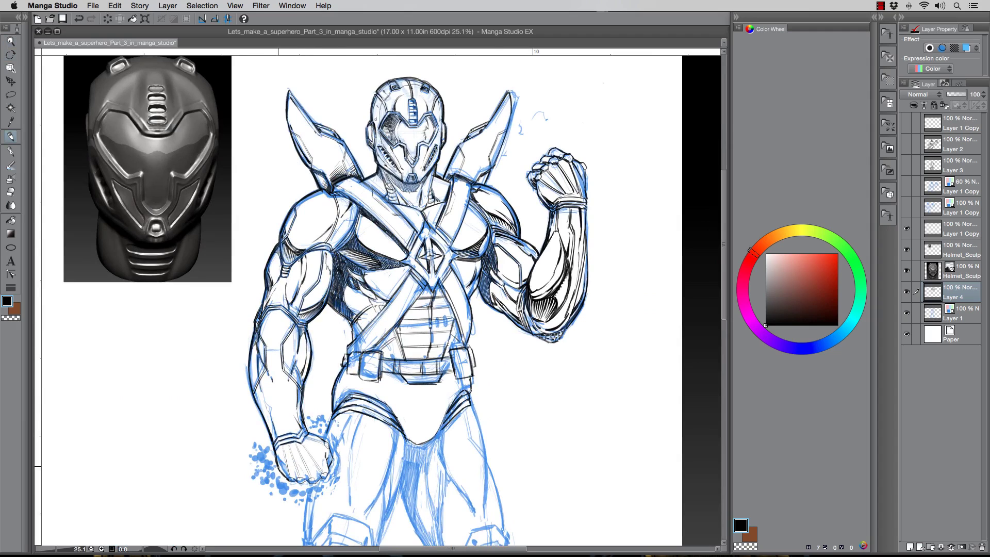
# Ink the inner and outer thigh contours of the leg under the raised arm, down to the knee
pyautogui.moveTo(194, 540)
pyautogui.mouseDown()
pyautogui.moveTo(227, 265)
pyautogui.moveTo(221, 248)
pyautogui.mouseUp()
pyautogui.moveTo(499, 105)
pyautogui.mouseDown()
pyautogui.moveTo(512, 143)
pyautogui.moveTo(509, 215)
pyautogui.mouseUp()
pyautogui.moveTo(463, 136); pyautogui.dragTo(506, 214)
pyautogui.moveTo(507, 215); pyautogui.dragTo(508, 225)
pyautogui.moveTo(512, 215); pyautogui.dragTo(512, 224)
pyautogui.moveTo(515, 164); pyautogui.dragTo(534, 233)
pyautogui.moveTo(426, 190); pyautogui.dragTo(474, 295)
pyautogui.moveTo(533, 226); pyautogui.dragTo(532, 323)
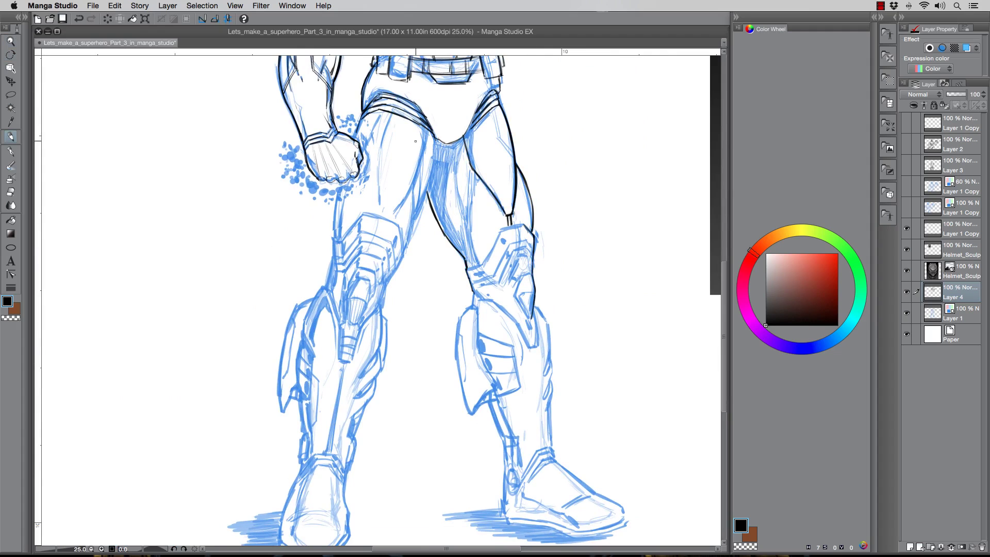
# Ink the angular knee armour and the calf side guard on the leg under the raised arm
pyautogui.moveTo(478, 301)
pyautogui.mouseDown()
pyautogui.moveTo(529, 347)
pyautogui.moveTo(478, 355)
pyautogui.moveTo(494, 394)
pyautogui.mouseUp()
pyautogui.moveTo(474, 294); pyautogui.dragTo(473, 306)
pyautogui.moveTo(475, 309)
pyautogui.mouseDown()
pyautogui.moveTo(458, 317)
pyautogui.moveTo(478, 405)
pyautogui.moveTo(494, 390)
pyautogui.mouseUp()
pyautogui.moveTo(536, 302); pyautogui.dragTo(547, 374)
pyautogui.moveTo(548, 375); pyautogui.dragTo(552, 361)
pyautogui.moveTo(470, 254)
pyautogui.mouseDown()
pyautogui.moveTo(508, 211)
pyautogui.moveTo(526, 210)
pyautogui.mouseUp()
pyautogui.moveTo(474, 267)
pyautogui.mouseDown()
pyautogui.moveTo(529, 225)
pyautogui.moveTo(534, 232)
pyautogui.mouseUp()
pyautogui.moveTo(476, 273); pyautogui.dragTo(534, 239)
pyautogui.moveTo(478, 279); pyautogui.dragTo(485, 285)
pyautogui.moveTo(530, 303); pyautogui.dragTo(536, 313)
# Ink the shin contours, the ankle joint and the boot cuff on the leg under the raised arm
pyautogui.moveTo(481, 318)
pyautogui.mouseDown()
pyautogui.moveTo(517, 334)
pyautogui.moveTo(498, 381)
pyautogui.mouseUp()
pyautogui.moveTo(478, 396)
pyautogui.mouseDown()
pyautogui.moveTo(491, 389)
pyautogui.moveTo(556, 442)
pyautogui.mouseUp()
pyautogui.moveTo(550, 348); pyautogui.dragTo(548, 384)
pyautogui.moveTo(551, 391); pyautogui.dragTo(554, 434)
pyautogui.moveTo(508, 424); pyautogui.dragTo(509, 459)
pyautogui.moveTo(516, 459); pyautogui.dragTo(506, 501)
pyautogui.moveTo(524, 468); pyautogui.dragTo(556, 445)
pyautogui.moveTo(519, 276); pyautogui.dragTo(445, 234)
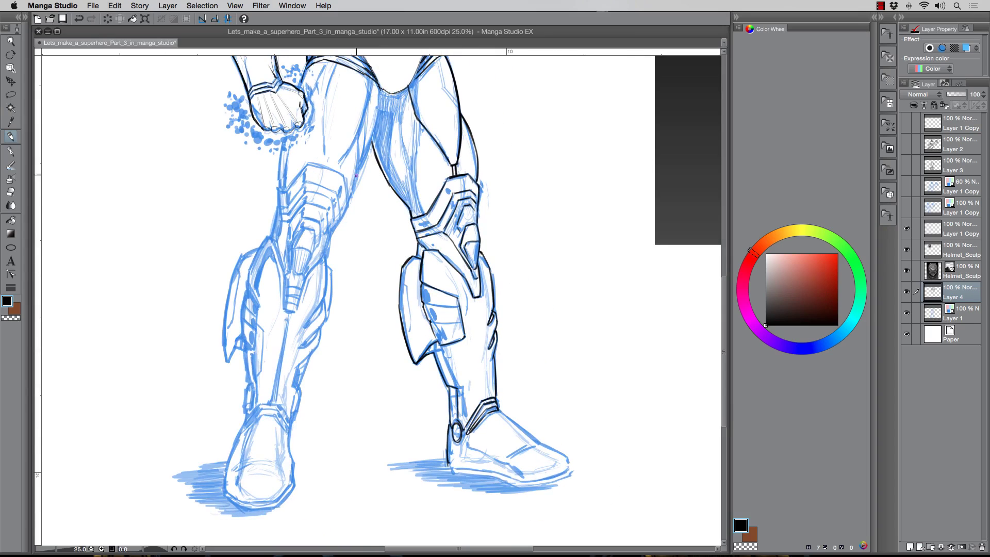
# Ink the side-facing boot's upper, its sole and the double seam across the toe cap
pyautogui.moveTo(499, 411); pyautogui.dragTo(570, 466)
pyautogui.moveTo(448, 467)
pyautogui.mouseDown()
pyautogui.moveTo(572, 473)
pyautogui.moveTo(487, 487)
pyautogui.mouseUp()
pyautogui.moveTo(447, 465); pyautogui.dragTo(490, 477)
pyautogui.moveTo(534, 444); pyautogui.dragTo(514, 453)
pyautogui.moveTo(467, 437)
pyautogui.mouseDown()
pyautogui.moveTo(517, 446)
pyautogui.moveTo(507, 460)
pyautogui.mouseUp()
pyautogui.moveTo(541, 446); pyautogui.dragTo(503, 472)
pyautogui.press('super+z')
pyautogui.press('super+z')
pyautogui.press('super+z')
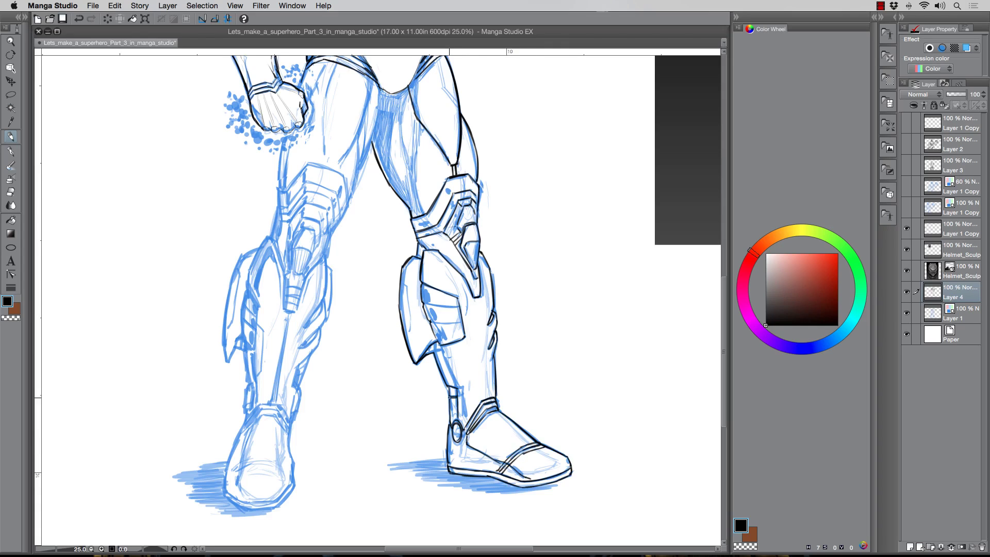
# Ink the inner edge and cross bands of the calf side guard on the leg under the raised arm
pyautogui.moveTo(407, 292); pyautogui.dragTo(410, 342)
pyautogui.moveTo(422, 303); pyautogui.dragTo(458, 308)
pyautogui.moveTo(430, 323); pyautogui.dragTo(463, 324)
pyautogui.moveTo(466, 243); pyautogui.dragTo(471, 263)
# Ink the inner-thigh muscle shapes on the leg under the raised arm
pyautogui.moveTo(433, 172); pyautogui.dragTo(450, 243)
pyautogui.moveTo(436, 196); pyautogui.dragTo(442, 285)
pyautogui.moveTo(425, 170); pyautogui.dragTo(430, 238)
pyautogui.moveTo(413, 191); pyautogui.dragTo(424, 259)
pyautogui.moveTo(392, 218); pyautogui.dragTo(431, 288)
# Ink the thigh muscle panel and inner-thigh contours on the leg beside the lowered fist
pyautogui.moveTo(394, 153)
pyautogui.mouseDown()
pyautogui.moveTo(397, 183)
pyautogui.moveTo(375, 243)
pyautogui.mouseUp()
pyautogui.moveTo(373, 207)
pyautogui.mouseDown()
pyautogui.moveTo(384, 162)
pyautogui.moveTo(340, 183)
pyautogui.moveTo(347, 237)
pyautogui.mouseUp()
pyautogui.moveTo(374, 207); pyautogui.dragTo(365, 271)
pyautogui.moveTo(386, 174); pyautogui.dragTo(374, 241)
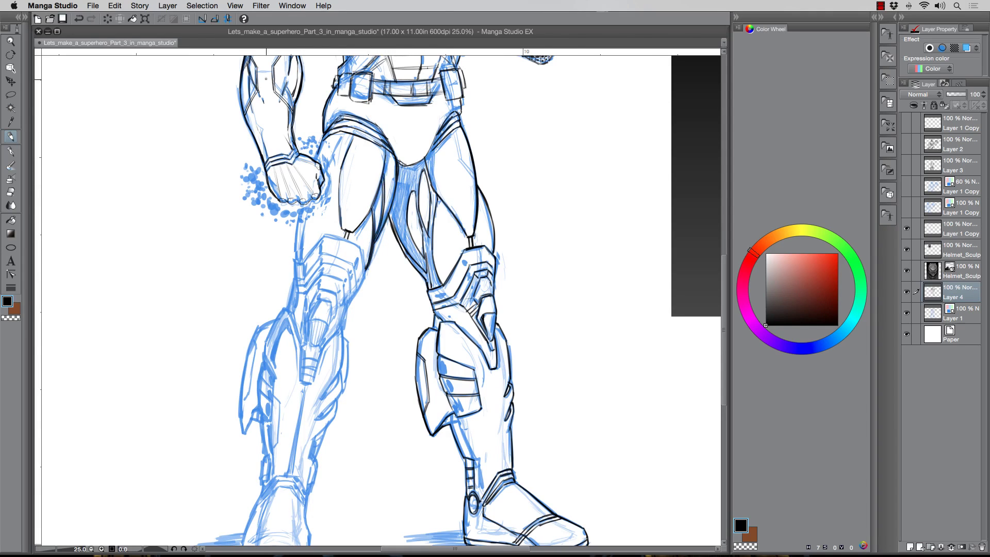
# Ink the outer thigh edge, the side of the knee and the calf contour on the leg beside the lowered fist
pyautogui.moveTo(300, 210); pyautogui.dragTo(278, 319)
pyautogui.moveTo(366, 269); pyautogui.dragTo(351, 302)
pyautogui.moveTo(359, 289)
pyautogui.mouseDown()
pyautogui.moveTo(341, 341)
pyautogui.moveTo(346, 394)
pyautogui.mouseUp()
pyautogui.scroll(-3, 295, 321)
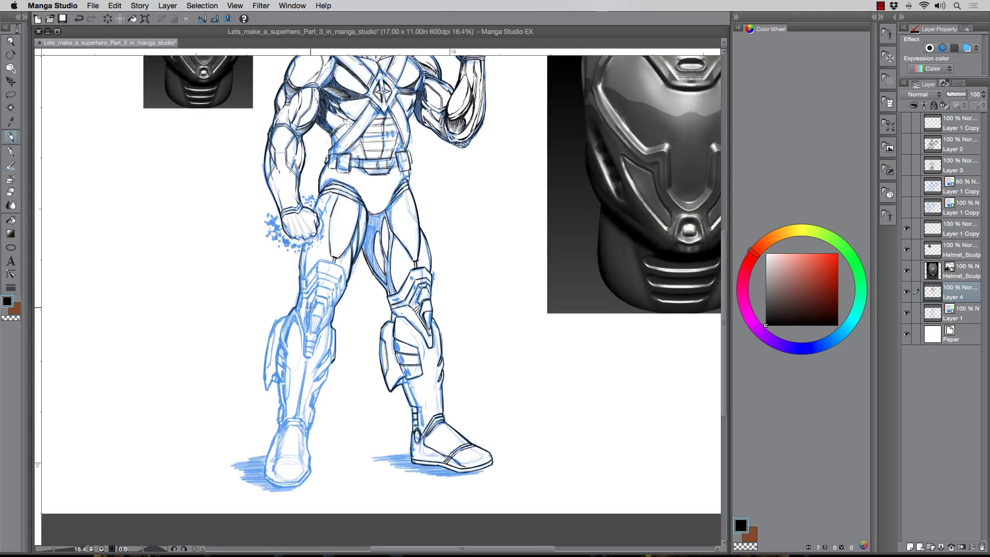
pyautogui.scroll(3, 436, 293)
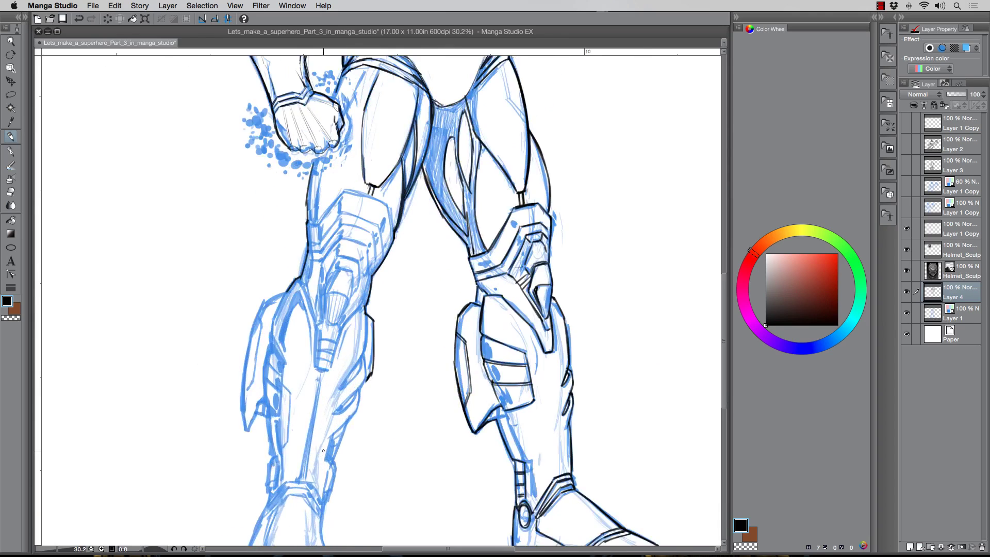
# Ink the layered knee armour and its tapered lower tip on the leg beside the lowered fist
pyautogui.moveTo(408, 187); pyautogui.dragTo(445, 197)
pyautogui.moveTo(446, 201)
pyautogui.mouseDown()
pyautogui.moveTo(441, 233)
pyautogui.moveTo(404, 238)
pyautogui.mouseUp()
pyautogui.moveTo(405, 202); pyautogui.dragTo(384, 235)
pyautogui.moveTo(405, 214); pyautogui.dragTo(432, 252)
pyautogui.moveTo(400, 232)
pyautogui.mouseDown()
pyautogui.moveTo(387, 253)
pyautogui.moveTo(421, 258)
pyautogui.mouseUp()
pyautogui.moveTo(400, 246)
pyautogui.mouseDown()
pyautogui.moveTo(387, 265)
pyautogui.moveTo(411, 272)
pyautogui.mouseUp()
pyautogui.moveTo(389, 266)
pyautogui.mouseDown()
pyautogui.moveTo(411, 274)
pyautogui.moveTo(387, 294)
pyautogui.moveTo(379, 337)
pyautogui.mouseUp()
pyautogui.moveTo(402, 283); pyautogui.dragTo(389, 344)
pyautogui.moveTo(378, 340); pyautogui.dragTo(388, 346)
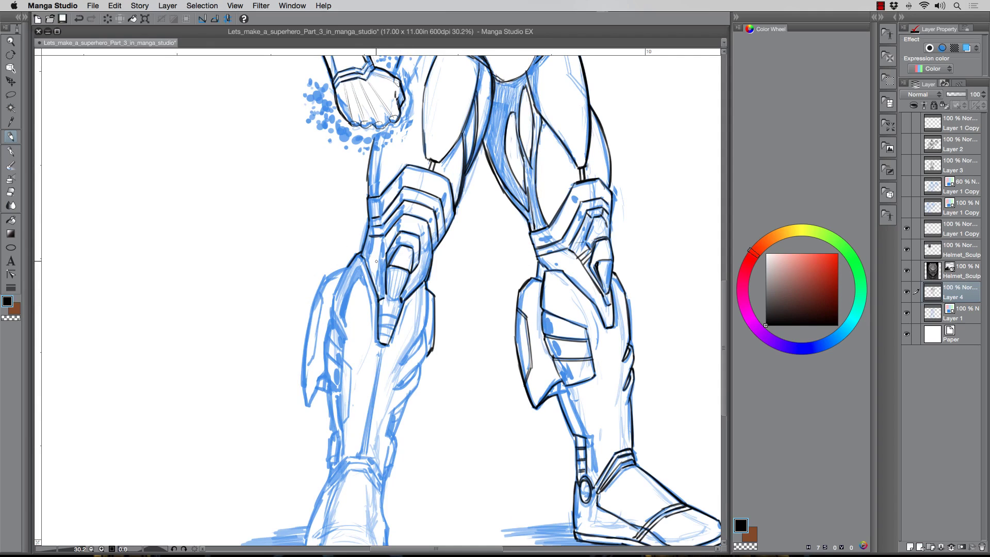
# Refine the layered plates and lower tip of the knee armour on the leg under the raised arm
pyautogui.moveTo(585, 244)
pyautogui.mouseDown()
pyautogui.moveTo(593, 222)
pyautogui.moveTo(565, 243)
pyautogui.moveTo(590, 226)
pyautogui.mouseUp()
pyautogui.moveTo(575, 252); pyautogui.dragTo(602, 221)
pyautogui.moveTo(592, 263); pyautogui.dragTo(612, 248)
pyautogui.moveTo(593, 264); pyautogui.dragTo(606, 290)
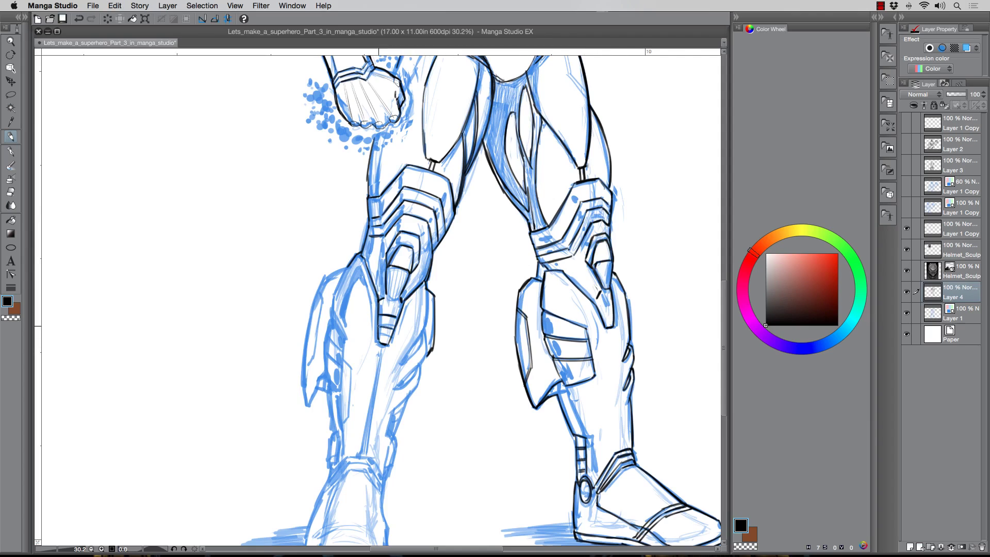
# Add black shading and hatching to the knee armour on the leg beside the lowered fist
pyautogui.moveTo(375, 227); pyautogui.dragTo(368, 257)
pyautogui.moveTo(375, 199); pyautogui.dragTo(372, 225)
pyautogui.moveTo(376, 238)
pyautogui.mouseDown()
pyautogui.moveTo(367, 263)
pyautogui.moveTo(376, 292)
pyautogui.mouseUp()
pyautogui.moveTo(408, 167); pyautogui.dragTo(393, 299)
pyautogui.moveTo(401, 269); pyautogui.dragTo(398, 299)
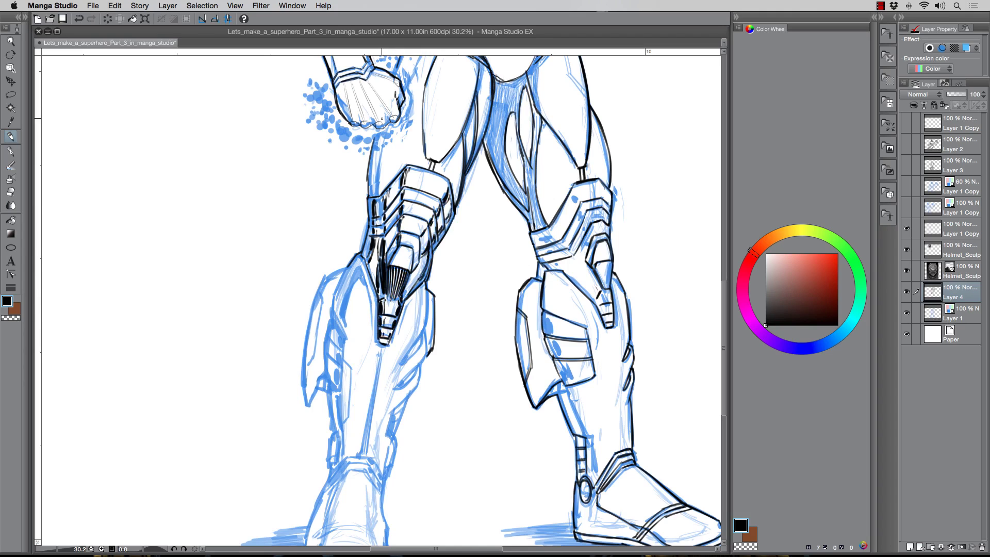
pyautogui.scroll(-5, 340, 382)
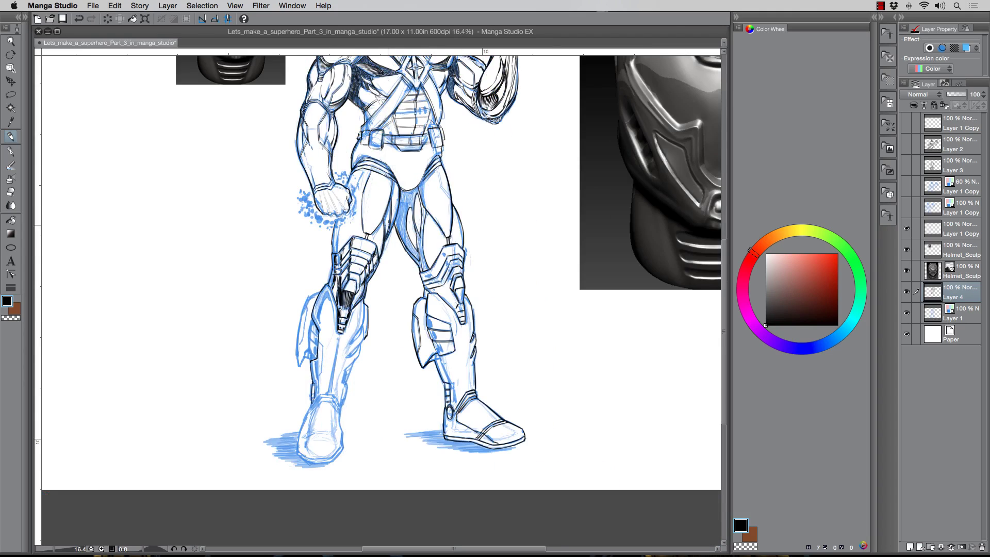
pyautogui.scroll(4, 251, 322)
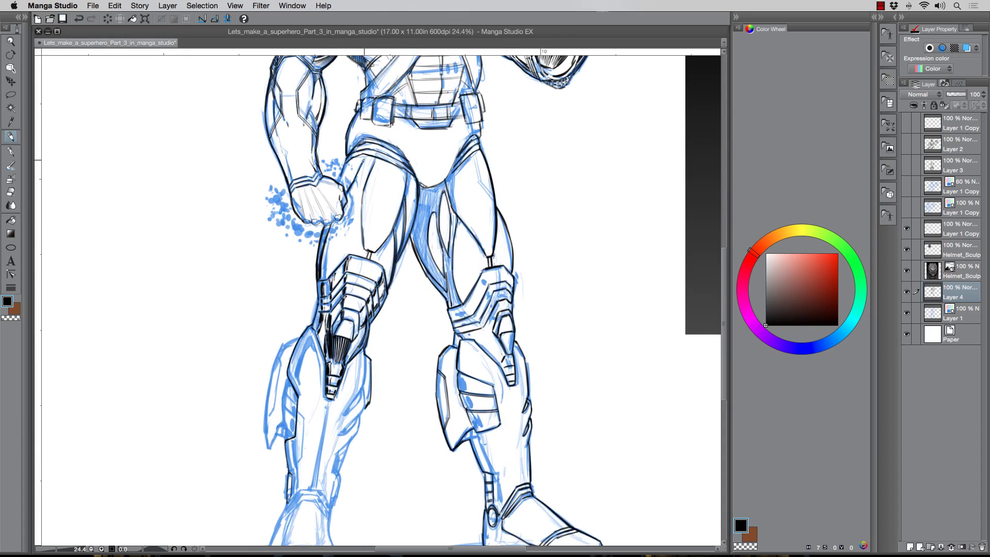
# Fill the shadowed inner-thigh area below the crotch with dense black strokes
pyautogui.scroll(2, 456, 165)
pyautogui.moveTo(430, 198)
pyautogui.mouseDown()
pyautogui.moveTo(400, 261)
pyautogui.moveTo(407, 307)
pyautogui.moveTo(434, 358)
pyautogui.mouseUp()
pyautogui.moveTo(431, 255); pyautogui.dragTo(438, 335)
pyautogui.moveTo(442, 314); pyautogui.dragTo(454, 385)
pyautogui.moveTo(443, 211); pyautogui.dragTo(451, 314)
pyautogui.scroll(-2, 445, 195)
pyautogui.scroll(-2, 411, 318)
pyautogui.scroll(2, 200, 536)
# Ink the calf side guard and the pointed shin-top contour on the leg beside the lowered fist
pyautogui.moveTo(395, 252); pyautogui.dragTo(376, 265)
pyautogui.moveTo(378, 262); pyautogui.dragTo(363, 364)
pyautogui.moveTo(364, 364); pyautogui.dragTo(376, 344)
pyautogui.moveTo(383, 295); pyautogui.dragTo(379, 355)
pyautogui.moveTo(393, 306)
pyautogui.mouseDown()
pyautogui.moveTo(381, 333)
pyautogui.moveTo(392, 323)
pyautogui.mouseUp()
pyautogui.moveTo(379, 332)
pyautogui.mouseDown()
pyautogui.moveTo(392, 339)
pyautogui.moveTo(386, 351)
pyautogui.mouseUp()
pyautogui.moveTo(382, 319); pyautogui.dragTo(382, 329)
pyautogui.moveTo(375, 273); pyautogui.dragTo(363, 333)
pyautogui.moveTo(403, 246); pyautogui.dragTo(384, 289)
pyautogui.moveTo(404, 253)
pyautogui.mouseDown()
pyautogui.moveTo(391, 292)
pyautogui.moveTo(412, 272)
pyautogui.mouseUp()
pyautogui.moveTo(406, 253); pyautogui.dragTo(415, 303)
# Ink the calf and ankle contours and the sides of the front-facing boot
pyautogui.moveTo(458, 269); pyautogui.dragTo(429, 414)
pyautogui.moveTo(381, 358); pyautogui.dragTo(380, 379)
pyautogui.moveTo(379, 421); pyautogui.dragTo(361, 482)
pyautogui.moveTo(421, 427); pyautogui.dragTo(427, 483)
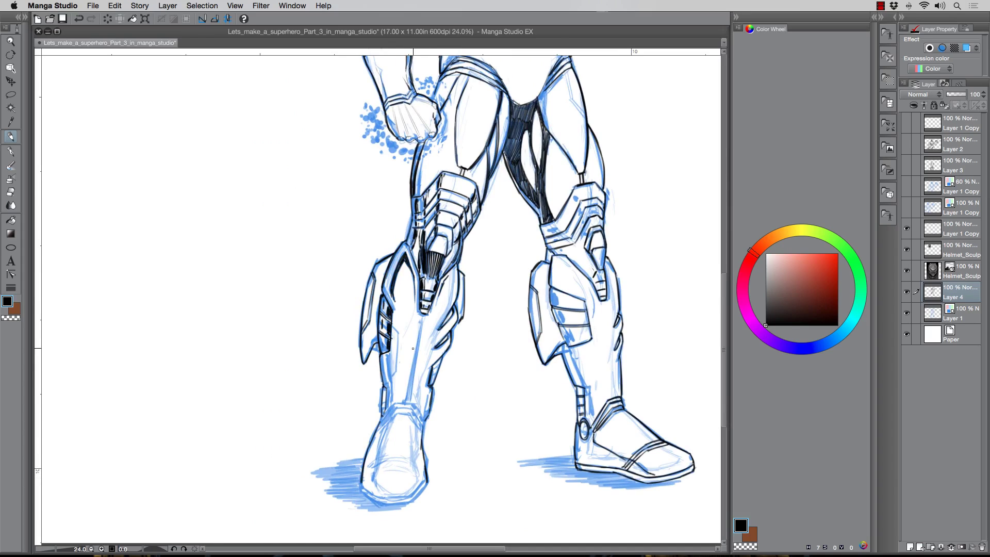
# Ink the front-facing boot's cuff, toe-cap band, sole and inner contour lines
pyautogui.moveTo(398, 326)
pyautogui.mouseDown()
pyautogui.moveTo(386, 386)
pyautogui.moveTo(414, 403)
pyautogui.mouseUp()
pyautogui.moveTo(400, 426)
pyautogui.mouseDown()
pyautogui.moveTo(425, 405)
pyautogui.moveTo(394, 414)
pyautogui.mouseUp()
pyautogui.moveTo(362, 476); pyautogui.dragTo(409, 465)
pyautogui.moveTo(410, 464); pyautogui.dragTo(425, 472)
pyautogui.moveTo(362, 474)
pyautogui.mouseDown()
pyautogui.moveTo(406, 460)
pyautogui.moveTo(425, 469)
pyautogui.mouseUp()
pyautogui.moveTo(426, 477); pyautogui.dragTo(411, 499)
pyautogui.moveTo(427, 481); pyautogui.dragTo(408, 506)
pyautogui.moveTo(387, 418); pyautogui.dragTo(378, 459)
pyautogui.moveTo(385, 464); pyautogui.dragTo(374, 495)
pyautogui.moveTo(381, 424); pyautogui.dragTo(378, 454)
pyautogui.moveTo(415, 422); pyautogui.dragTo(407, 495)
pyautogui.moveTo(377, 469); pyautogui.dragTo(368, 489)
# Ink the shin's side lines and calf fins, and blacken the recess beside the calf guard
pyautogui.moveTo(386, 354); pyautogui.dragTo(392, 408)
pyautogui.moveTo(400, 272)
pyautogui.mouseDown()
pyautogui.moveTo(396, 299)
pyautogui.moveTo(379, 286)
pyautogui.moveTo(376, 347)
pyautogui.mouseUp()
pyautogui.moveTo(465, 276); pyautogui.dragTo(463, 317)
pyautogui.moveTo(450, 336); pyautogui.dragTo(448, 351)
pyautogui.hscroll(5, 416, 292)
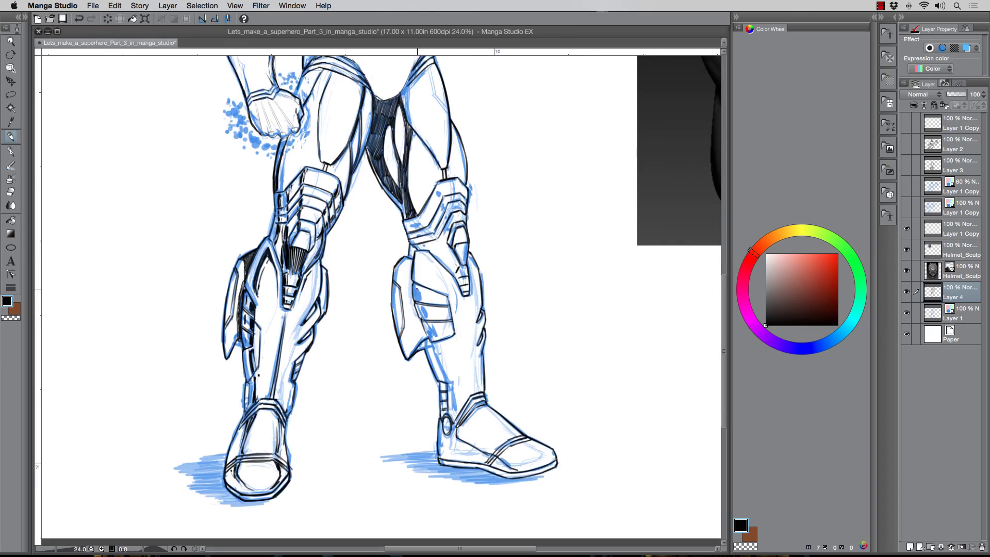
# Blacken the recess behind the side-facing leg's calf guard and add dark accents to its fins and shin
pyautogui.moveTo(412, 283); pyautogui.dragTo(443, 297)
pyautogui.moveTo(464, 266); pyautogui.dragTo(468, 290)
pyautogui.moveTo(457, 242); pyautogui.dragTo(464, 264)
pyautogui.moveTo(401, 260); pyautogui.dragTo(412, 313)
pyautogui.moveTo(410, 309); pyautogui.dragTo(421, 341)
pyautogui.moveTo(404, 257); pyautogui.dragTo(412, 291)
pyautogui.moveTo(406, 278); pyautogui.dragTo(425, 340)
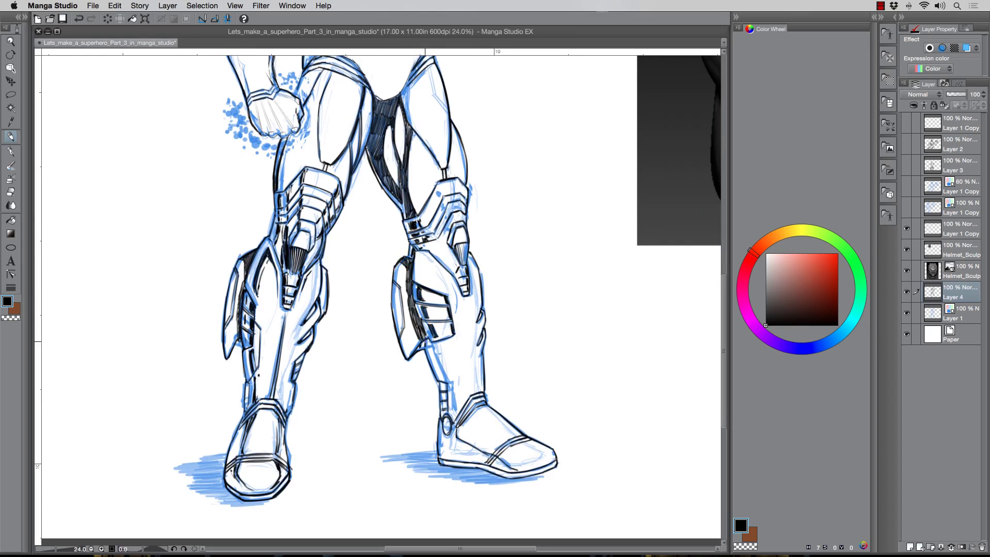
# Ink shadow accents around the side-facing leg's knee joint and along the contours of both thighs
pyautogui.moveTo(454, 247); pyautogui.dragTo(462, 263)
pyautogui.moveTo(460, 243); pyautogui.dragTo(467, 265)
pyautogui.moveTo(462, 201); pyautogui.dragTo(463, 210)
pyautogui.moveTo(411, 179); pyautogui.dragTo(419, 213)
pyautogui.moveTo(386, 153); pyautogui.dragTo(399, 183)
pyautogui.moveTo(397, 135); pyautogui.dragTo(403, 157)
pyautogui.moveTo(287, 141); pyautogui.dragTo(279, 190)
# Strengthen the side-facing leg's calf, ankle and heel lines and the edge beneath its knee guard
pyautogui.moveTo(431, 345); pyautogui.dragTo(449, 388)
pyautogui.moveTo(452, 413)
pyautogui.mouseDown()
pyautogui.moveTo(451, 401)
pyautogui.moveTo(454, 418)
pyautogui.mouseUp()
pyautogui.moveTo(444, 434); pyautogui.dragTo(444, 456)
pyautogui.moveTo(437, 256); pyautogui.dragTo(451, 274)
pyautogui.moveTo(446, 249)
pyautogui.mouseDown()
pyautogui.moveTo(455, 268)
pyautogui.moveTo(476, 267)
pyautogui.mouseUp()
pyautogui.press('super+minus')
pyautogui.press('super+minus')
pyautogui.press('super+minus')
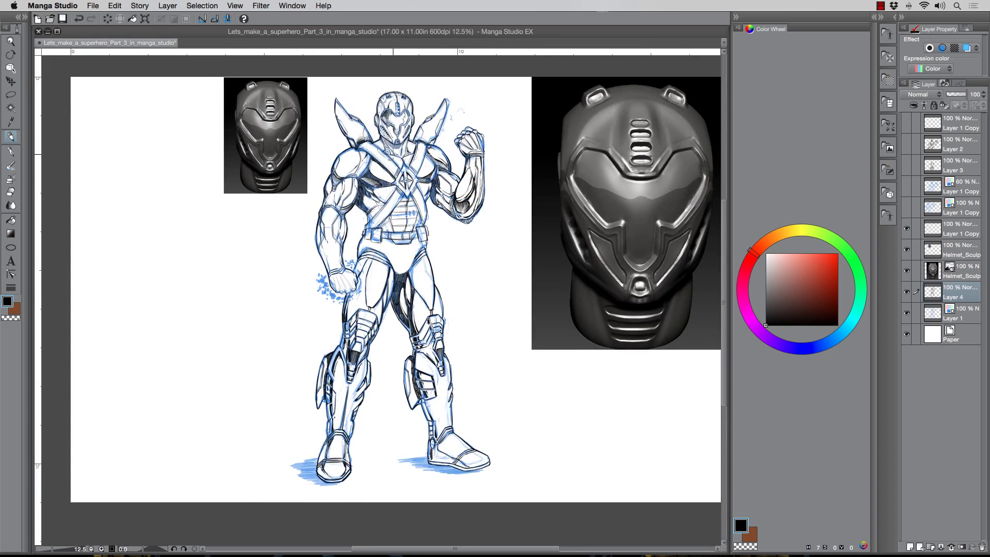
# Add black contour and muscle shading strokes along the lowered forearm
pyautogui.press('super+plus')
pyautogui.moveTo(242, 298); pyautogui.dragTo(253, 370)
pyautogui.moveTo(282, 280); pyautogui.dragTo(284, 311)
pyautogui.moveTo(291, 284); pyautogui.dragTo(296, 316)
pyautogui.moveTo(254, 352); pyautogui.dragTo(264, 394)
pyautogui.moveTo(269, 343); pyautogui.dragTo(269, 384)
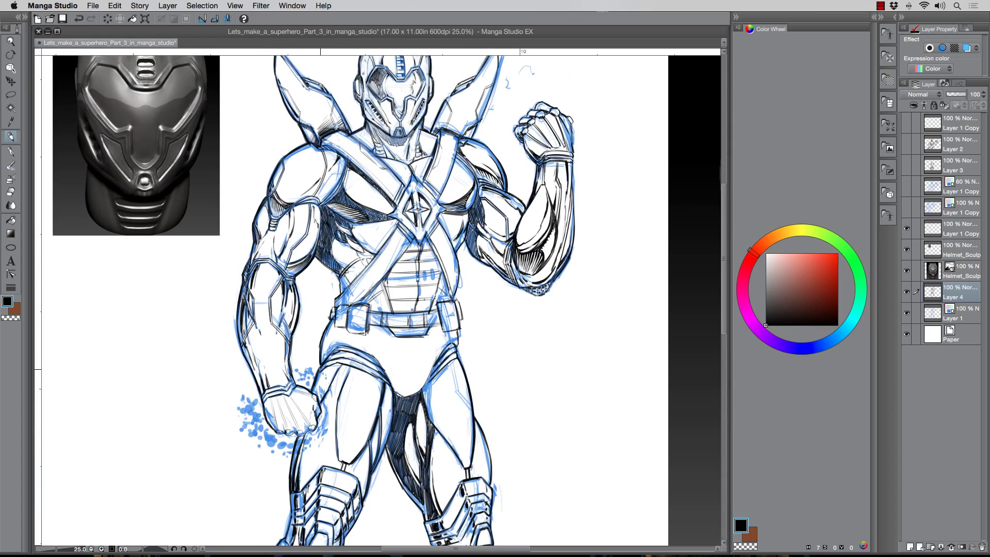
# Ink the outlines and bevel lines of the belt pouches on both hips
pyautogui.moveTo(335, 332); pyautogui.dragTo(369, 330)
pyautogui.moveTo(352, 305)
pyautogui.mouseDown()
pyautogui.moveTo(368, 315)
pyautogui.moveTo(338, 326)
pyautogui.mouseUp()
pyautogui.moveTo(365, 307); pyautogui.dragTo(364, 327)
pyautogui.moveTo(442, 304); pyautogui.dragTo(443, 325)
pyautogui.moveTo(443, 331); pyautogui.dragTo(458, 329)
pyautogui.moveTo(453, 278); pyautogui.dragTo(458, 299)
pyautogui.moveTo(459, 300); pyautogui.dragTo(461, 321)
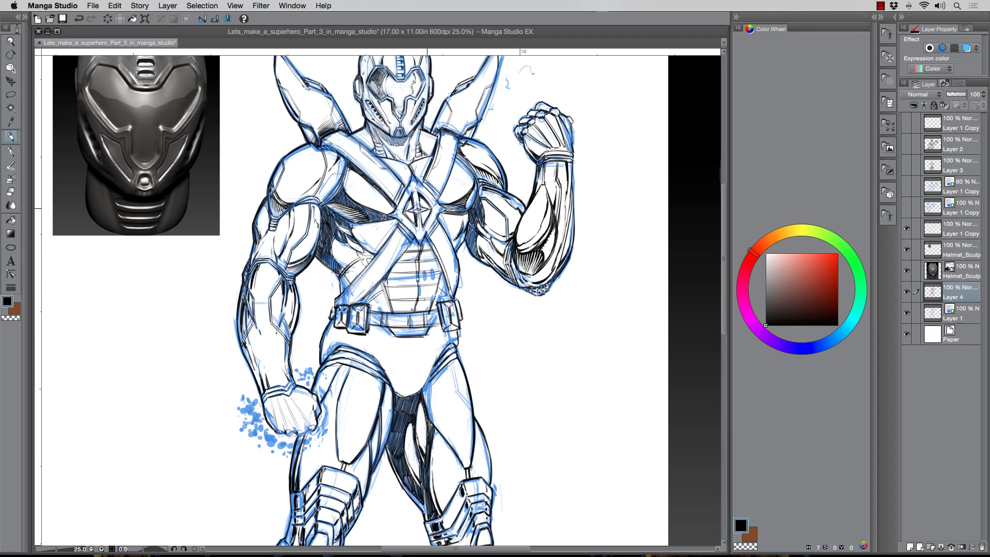
# Hatch a dark shadow across the upper abdomen below the crossed straps and along the side of the ribs
pyautogui.moveTo(402, 257)
pyautogui.mouseDown()
pyautogui.moveTo(433, 241)
pyautogui.moveTo(397, 260)
pyautogui.mouseUp()
pyautogui.moveTo(395, 259)
pyautogui.mouseDown()
pyautogui.moveTo(394, 273)
pyautogui.moveTo(434, 261)
pyautogui.mouseUp()
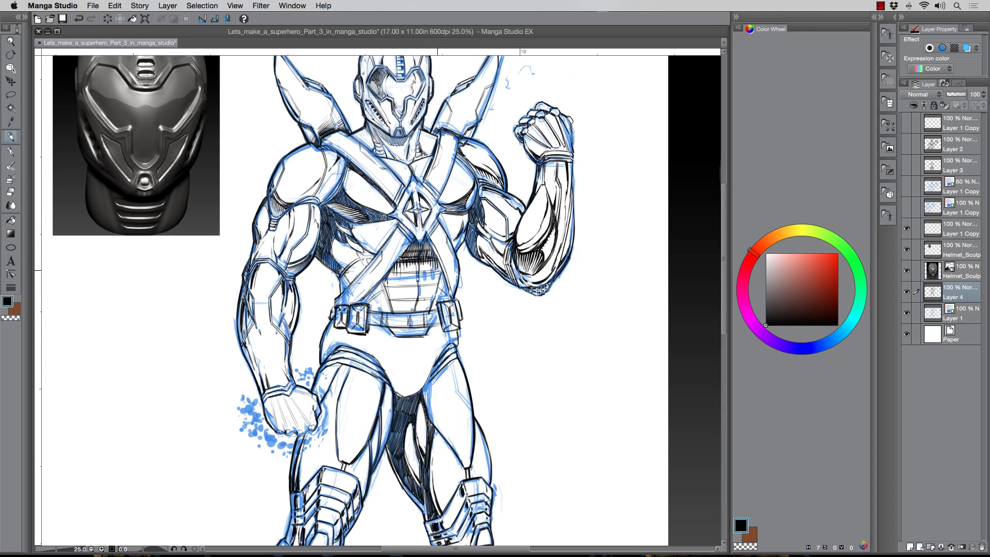
pyautogui.moveTo(330, 238); pyautogui.dragTo(350, 271)
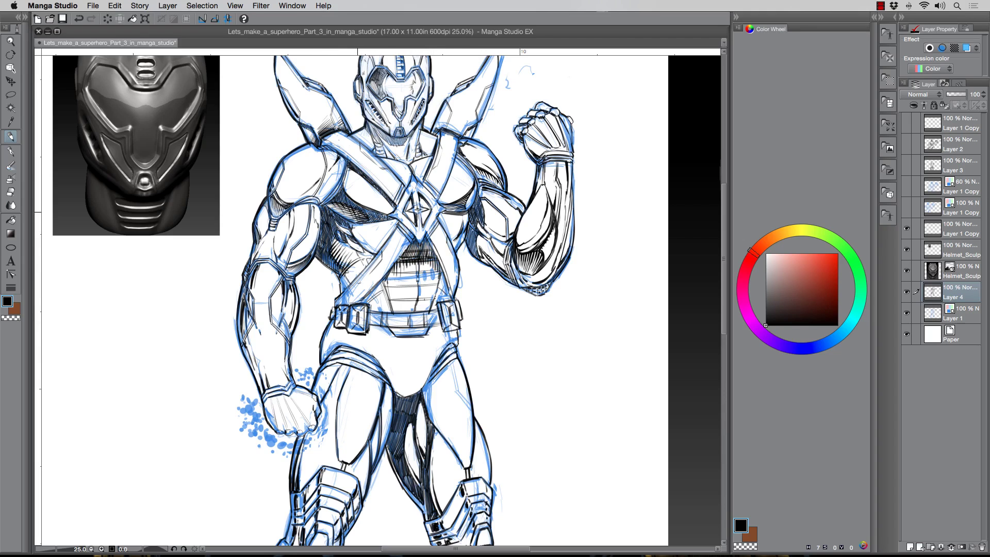
# Hatch the shadowed inner thigh area below the crotch
pyautogui.scroll(-2, 413, 157)
pyautogui.scroll(2, 409, 283)
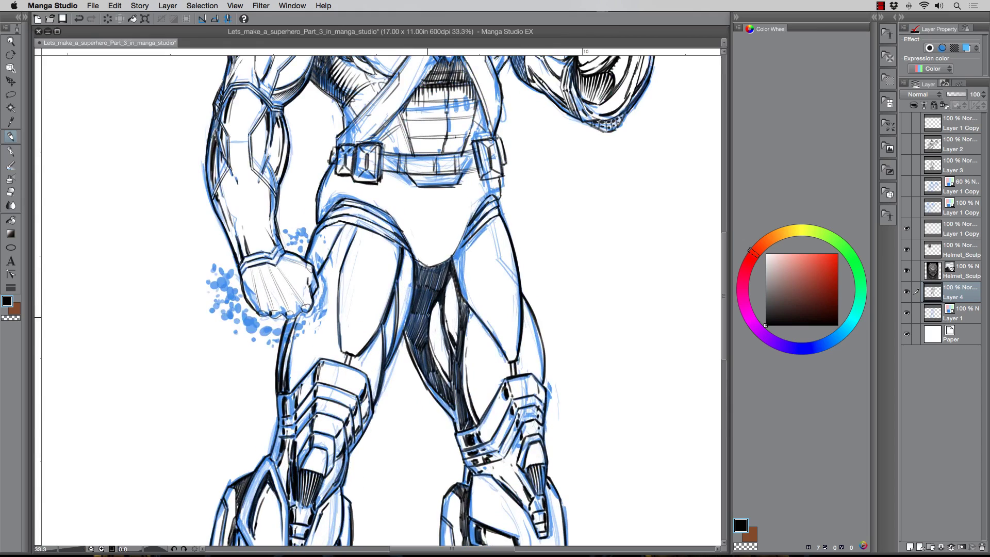
pyautogui.moveTo(428, 304); pyautogui.dragTo(446, 278)
pyautogui.moveTo(438, 349); pyautogui.dragTo(457, 317)
pyautogui.scroll(-2, 412, 392)
pyautogui.scroll(2, 404, 376)
# Ink the front panel of the trunks below the belt and shade along its edges
pyautogui.moveTo(355, 264)
pyautogui.mouseDown()
pyautogui.moveTo(381, 260)
pyautogui.moveTo(391, 243)
pyautogui.moveTo(394, 281)
pyautogui.moveTo(397, 260)
pyautogui.moveTo(419, 309)
pyautogui.mouseUp()
pyautogui.moveTo(400, 262)
pyautogui.mouseDown()
pyautogui.moveTo(443, 257)
pyautogui.moveTo(454, 272)
pyautogui.mouseUp()
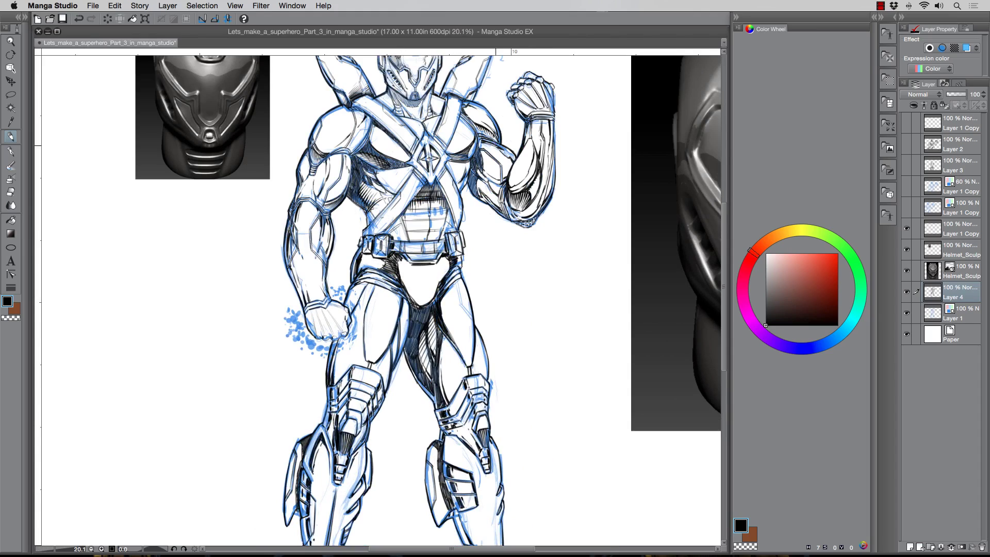
pyautogui.moveTo(406, 288)
pyautogui.mouseDown()
pyautogui.moveTo(392, 304)
pyautogui.moveTo(454, 277)
pyautogui.moveTo(399, 261)
pyautogui.mouseUp()
pyautogui.moveTo(436, 260); pyautogui.dragTo(445, 281)
# Ink the panel lines on both thighs and hatch the trunks' front panel and hip
pyautogui.moveTo(386, 288); pyautogui.dragTo(336, 362)
pyautogui.moveTo(465, 283); pyautogui.dragTo(455, 320)
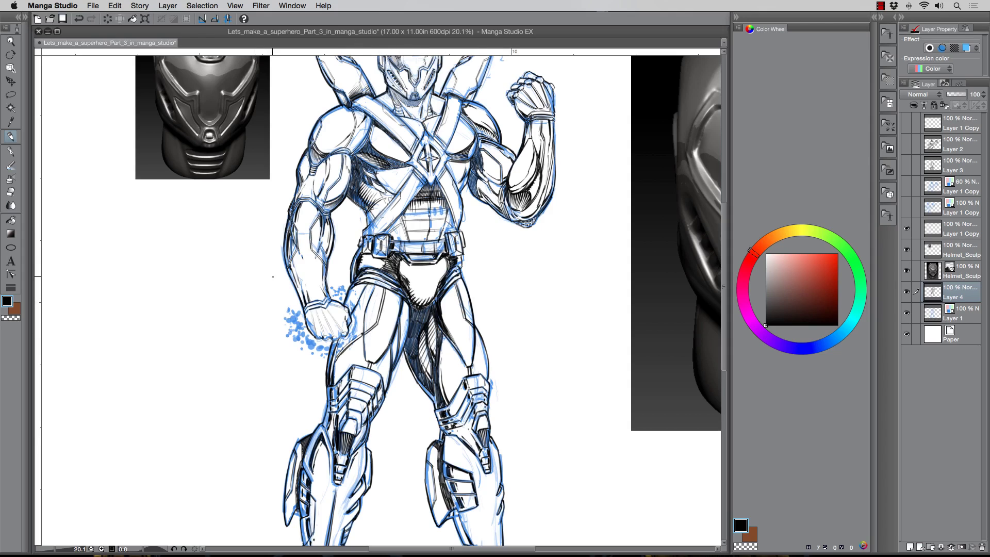
pyautogui.moveTo(400, 259); pyautogui.dragTo(410, 287)
pyautogui.moveTo(426, 277); pyautogui.dragTo(427, 297)
pyautogui.moveTo(370, 252); pyautogui.dragTo(358, 269)
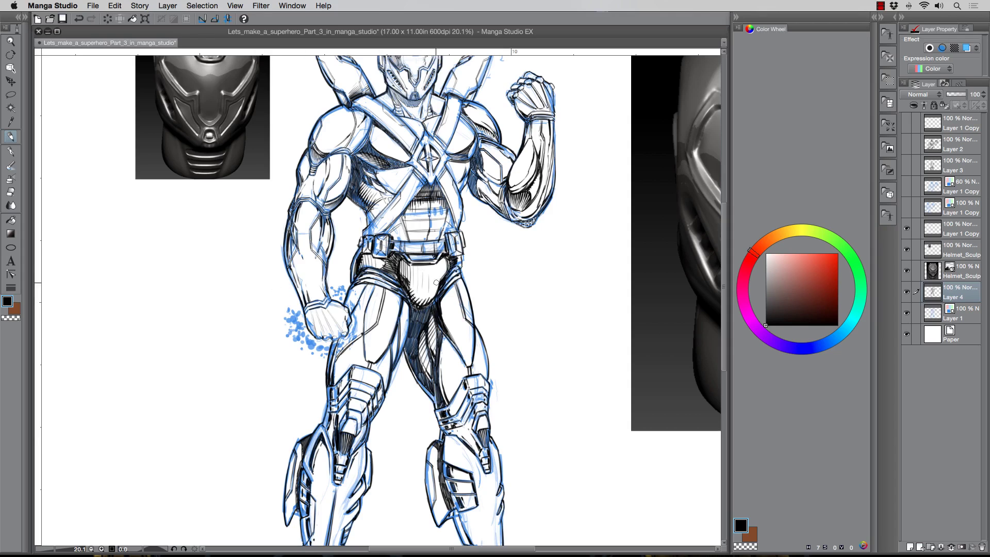
# Ink the belt's edge at the hip and the vertical contour lines of the abdomen
pyautogui.moveTo(453, 247); pyautogui.dragTo(467, 245)
pyautogui.moveTo(448, 201); pyautogui.dragTo(444, 234)
pyautogui.moveTo(431, 217)
pyautogui.mouseDown()
pyautogui.moveTo(432, 239)
pyautogui.moveTo(396, 255)
pyautogui.mouseUp()
pyautogui.moveTo(468, 235); pyautogui.dragTo(469, 253)
pyautogui.moveTo(443, 199); pyautogui.dragTo(441, 242)
pyautogui.moveTo(460, 210); pyautogui.dragTo(454, 238)
# Erase the diamond emblem from the chest and sketch plain crossing straps in blue on Layer 1
pyautogui.scroll(3, 369, 341)
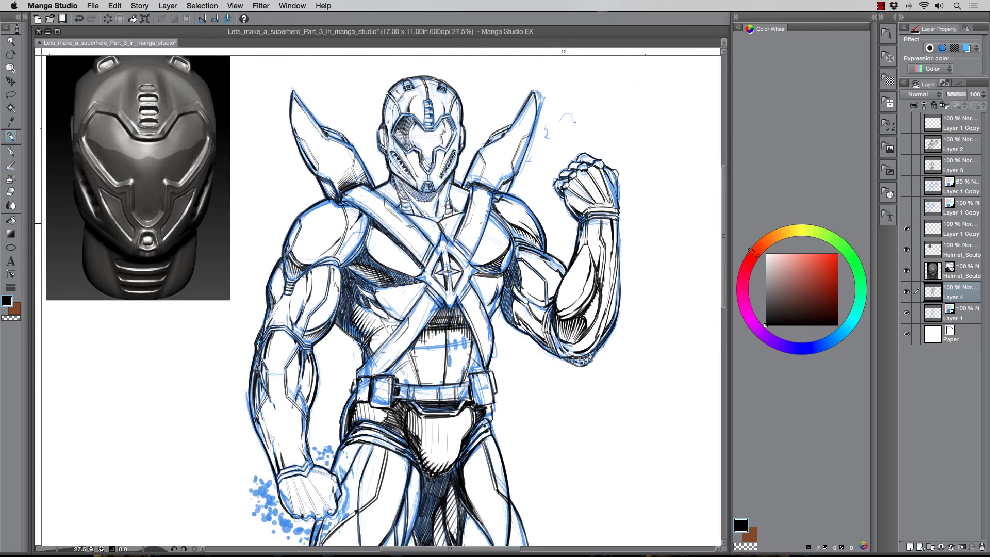
pyautogui.moveTo(478, 261); pyautogui.dragTo(451, 283)
pyautogui.moveTo(427, 281)
pyautogui.mouseDown()
pyautogui.moveTo(466, 258)
pyautogui.moveTo(450, 304)
pyautogui.mouseUp()
pyautogui.click(953, 313)
pyautogui.moveTo(467, 340); pyautogui.dragTo(451, 345)
pyautogui.moveTo(446, 239); pyautogui.dragTo(429, 264)
pyautogui.moveTo(457, 235)
pyautogui.mouseDown()
pyautogui.moveTo(428, 285)
pyautogui.moveTo(455, 307)
pyautogui.mouseUp()
pyautogui.moveTo(473, 252); pyautogui.dragTo(409, 333)
pyautogui.moveTo(465, 276); pyautogui.dragTo(484, 267)
pyautogui.moveTo(440, 228); pyautogui.dragTo(470, 294)
pyautogui.moveTo(444, 255); pyautogui.dragTo(428, 273)
pyautogui.moveTo(349, 197); pyautogui.dragTo(432, 273)
# Sketch the abdominal rows and the hip pouch in blue on Layer 1
pyautogui.moveTo(416, 352); pyautogui.dragTo(472, 346)
pyautogui.moveTo(423, 368); pyautogui.dragTo(468, 361)
pyautogui.moveTo(477, 406); pyautogui.dragTo(474, 378)
# On Layer 4, ink the lower strap edges and the strap crossing at the centre of the chest
pyautogui.hotkey('alt', ']')
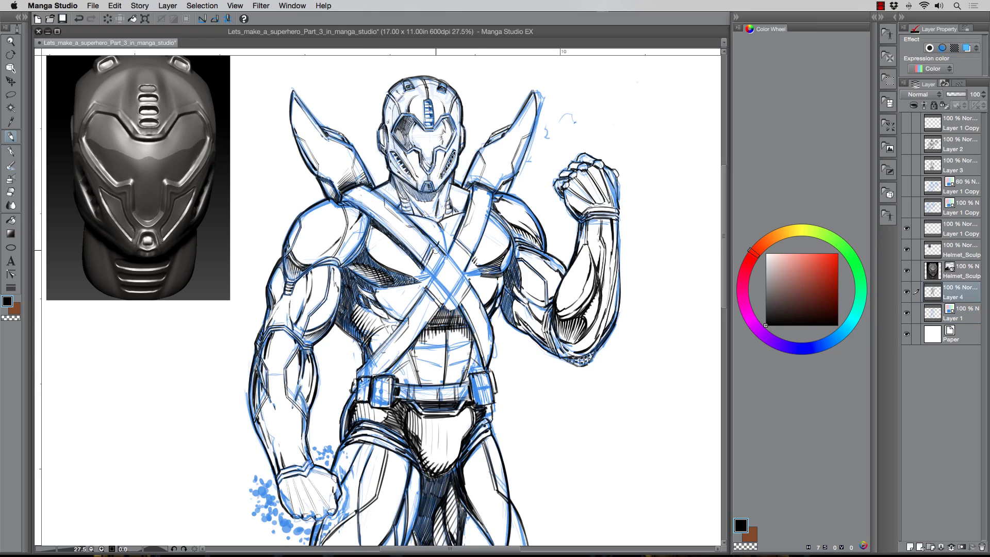
pyautogui.moveTo(404, 315); pyautogui.dragTo(371, 356)
pyautogui.moveTo(413, 345); pyautogui.dragTo(388, 374)
pyautogui.moveTo(475, 269); pyautogui.dragTo(465, 275)
pyautogui.moveTo(413, 278); pyautogui.dragTo(431, 277)
pyautogui.moveTo(441, 225); pyautogui.dragTo(446, 252)
pyautogui.moveTo(446, 255)
pyautogui.mouseDown()
pyautogui.moveTo(433, 279)
pyautogui.moveTo(450, 296)
pyautogui.mouseUp()
pyautogui.moveTo(446, 255); pyautogui.dragTo(465, 276)
pyautogui.moveTo(443, 254); pyautogui.dragTo(433, 274)
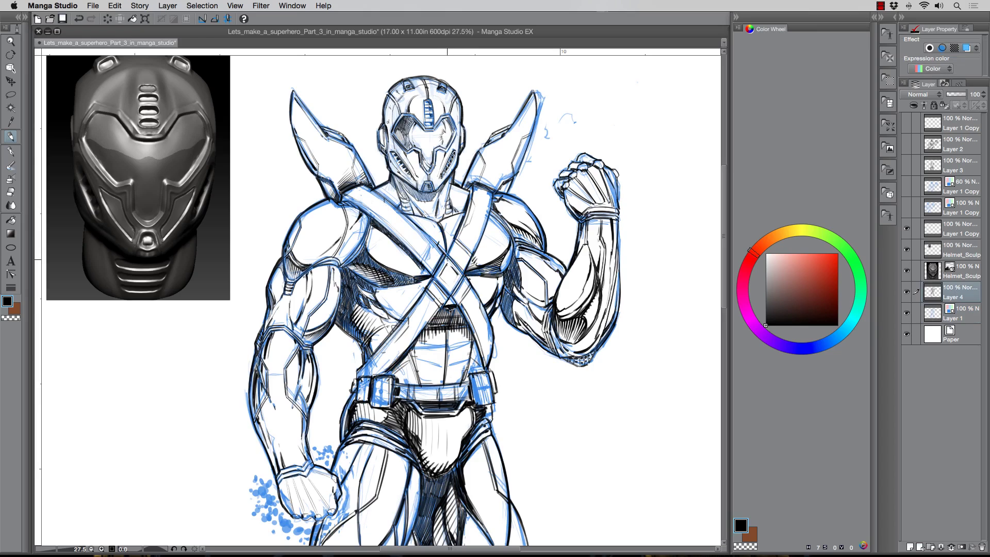
# Ink the upper edges of both chest straps from the shoulders to the crossing
pyautogui.moveTo(347, 202); pyautogui.dragTo(432, 273)
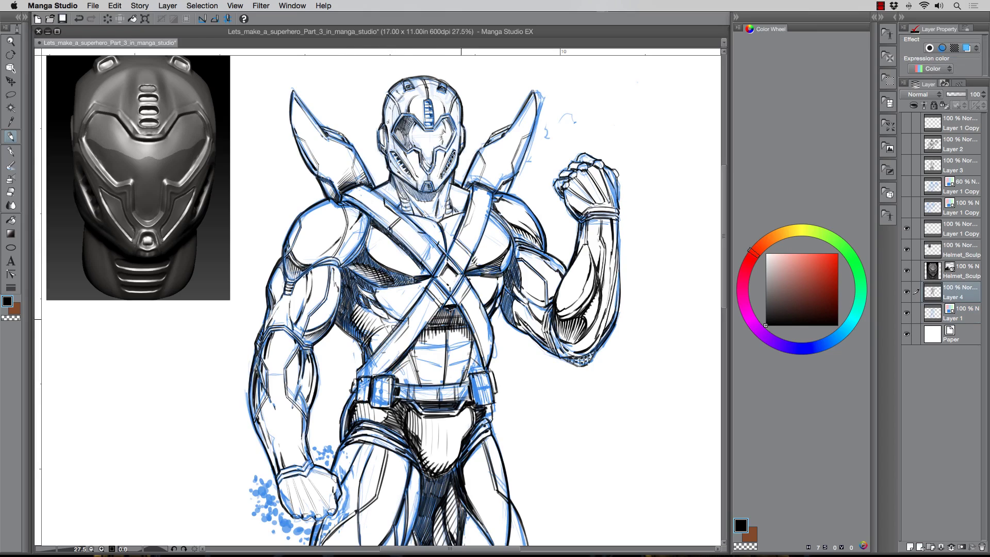
pyautogui.moveTo(473, 203); pyautogui.dragTo(469, 222)
pyautogui.moveTo(492, 206); pyautogui.dragTo(466, 271)
pyautogui.moveTo(439, 206); pyautogui.dragTo(437, 216)
# Darken the side-facing boot's sole and ankle and add shadow strokes up its calf
pyautogui.scroll(-15, 267, 270)
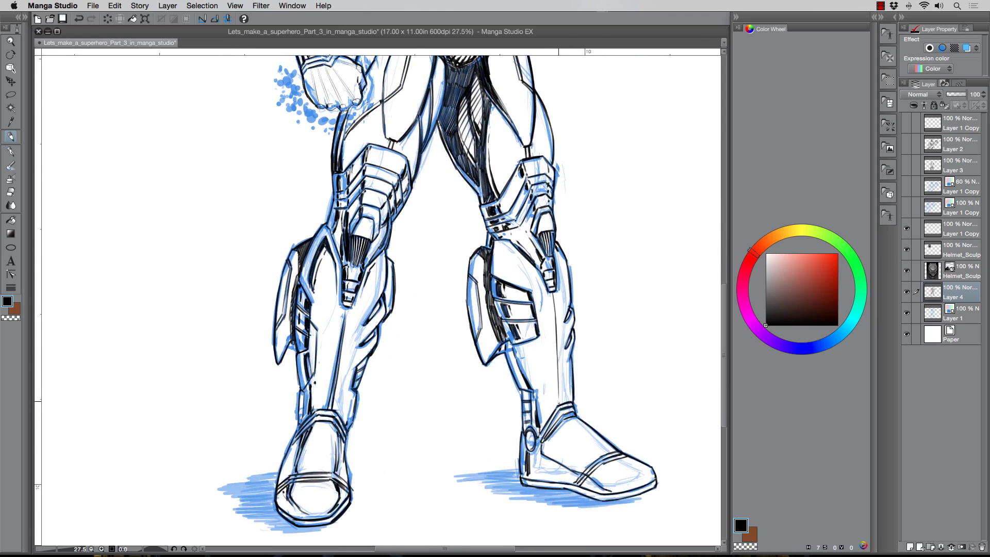
pyautogui.moveTo(542, 456)
pyautogui.mouseDown()
pyautogui.moveTo(576, 481)
pyautogui.moveTo(408, 402)
pyautogui.mouseUp()
pyautogui.moveTo(382, 387); pyautogui.dragTo(467, 421)
pyautogui.moveTo(392, 328); pyautogui.dragTo(392, 362)
pyautogui.moveTo(369, 276); pyautogui.dragTo(383, 315)
pyautogui.moveTo(347, 205)
pyautogui.mouseDown()
pyautogui.moveTo(349, 183)
pyautogui.moveTo(353, 208)
pyautogui.mouseUp()
pyautogui.moveTo(361, 178)
pyautogui.mouseDown()
pyautogui.moveTo(392, 240)
pyautogui.moveTo(399, 290)
pyautogui.mouseUp()
# Add black contour strokes along the front-facing leg's calf guard and shin
pyautogui.moveTo(331, 188)
pyautogui.mouseDown()
pyautogui.moveTo(344, 286)
pyautogui.moveTo(465, 313)
pyautogui.mouseUp()
pyautogui.moveTo(270, 232); pyautogui.dragTo(258, 319)
pyautogui.moveTo(356, 233); pyautogui.dragTo(355, 264)
pyautogui.moveTo(355, 254); pyautogui.dragTo(337, 295)
pyautogui.moveTo(288, 433); pyautogui.dragTo(276, 327)
# Ink muscle contours and shading strokes on the thighs
pyautogui.moveTo(408, 204); pyautogui.dragTo(439, 382)
pyautogui.moveTo(395, 184); pyautogui.dragTo(372, 213)
pyautogui.moveTo(440, 199); pyautogui.dragTo(406, 287)
pyautogui.moveTo(447, 205); pyautogui.dragTo(419, 315)
pyautogui.moveTo(389, 256); pyautogui.dragTo(386, 286)
pyautogui.moveTo(406, 192); pyautogui.dragTo(392, 247)
pyautogui.press('super+0')
pyautogui.scroll(2, 260, 276)
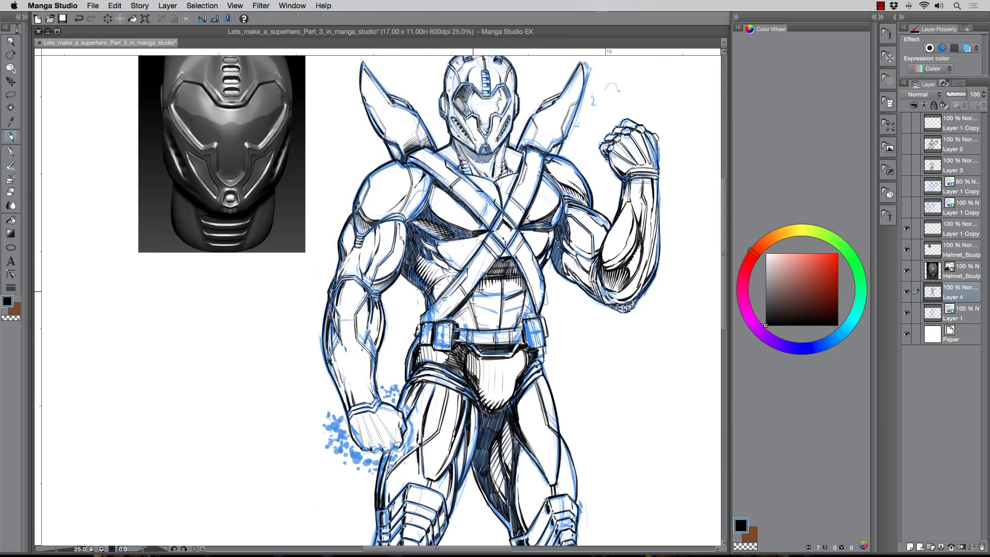
# Remove the belt and sketch the outline of plain high-waisted trunks in blue on Layer 1
pyautogui.scroll(-3, 467, 198)
pyautogui.moveTo(452, 283)
pyautogui.mouseDown()
pyautogui.moveTo(485, 309)
pyautogui.moveTo(479, 278)
pyautogui.mouseUp()
pyautogui.hotkey('alt', '[')
pyautogui.scroll(2, 479, 278)
pyautogui.moveTo(361, 289); pyautogui.dragTo(467, 292)
pyautogui.moveTo(365, 309)
pyautogui.mouseDown()
pyautogui.moveTo(443, 296)
pyautogui.moveTo(345, 352)
pyautogui.mouseUp()
pyautogui.moveTo(349, 347)
pyautogui.mouseDown()
pyautogui.moveTo(364, 339)
pyautogui.moveTo(435, 381)
pyautogui.moveTo(477, 344)
pyautogui.mouseUp()
pyautogui.moveTo(470, 304); pyautogui.dragTo(479, 340)
# Sketch the trunks' leg-opening curves and waistband line in blue
pyautogui.moveTo(360, 343); pyautogui.dragTo(404, 364)
pyautogui.moveTo(454, 355); pyautogui.dragTo(446, 373)
pyautogui.moveTo(361, 300); pyautogui.dragTo(427, 313)
pyautogui.moveTo(475, 282); pyautogui.dragTo(475, 305)
pyautogui.scroll(-2, 404, 334)
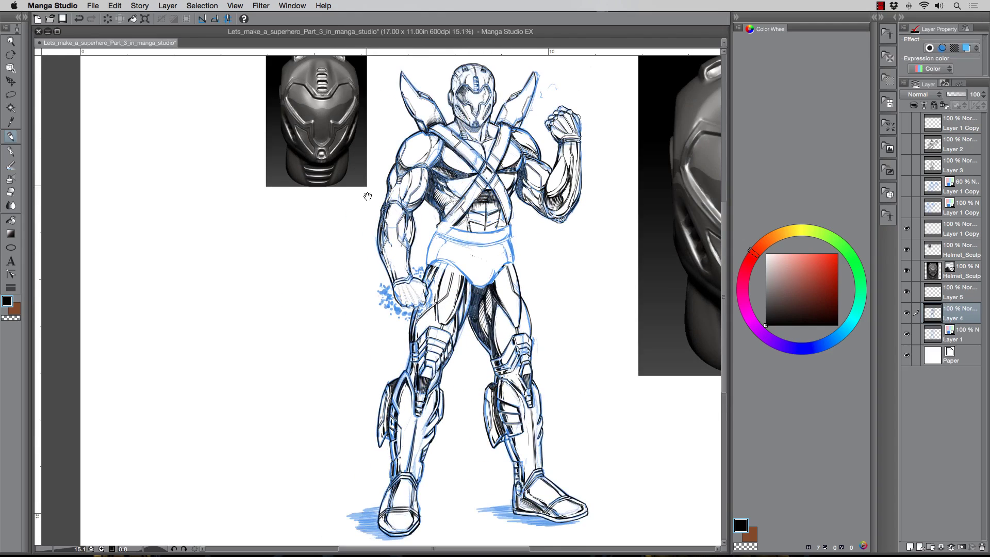
# Ink the leg openings and side edges of the new trunks in black on Layer 4
pyautogui.moveTo(366, 195); pyautogui.dragTo(439, 194)
pyautogui.moveTo(381, 366)
pyautogui.mouseDown()
pyautogui.moveTo(365, 419)
pyautogui.moveTo(439, 453)
pyautogui.mouseUp()
pyautogui.moveTo(439, 454); pyautogui.dragTo(501, 410)
pyautogui.moveTo(384, 410); pyautogui.dragTo(435, 452)
pyautogui.moveTo(497, 380); pyautogui.dragTo(506, 414)
pyautogui.moveTo(382, 371); pyautogui.dragTo(362, 428)
# Ink the abdominal muscle rows and sides down to the trunks' waistline
pyautogui.moveTo(482, 338); pyautogui.dragTo(471, 387)
pyautogui.moveTo(435, 367); pyautogui.dragTo(441, 393)
pyautogui.moveTo(440, 392); pyautogui.dragTo(471, 395)
pyautogui.moveTo(461, 348); pyautogui.dragTo(456, 395)
pyautogui.moveTo(436, 364); pyautogui.dragTo(458, 375)
pyautogui.moveTo(402, 354)
pyautogui.mouseDown()
pyautogui.moveTo(432, 367)
pyautogui.moveTo(438, 385)
pyautogui.mouseUp()
pyautogui.moveTo(466, 387)
pyautogui.mouseDown()
pyautogui.moveTo(493, 373)
pyautogui.moveTo(501, 395)
pyautogui.mouseUp()
pyautogui.moveTo(390, 366); pyautogui.dragTo(405, 356)
pyautogui.moveTo(476, 364)
pyautogui.mouseDown()
pyautogui.moveTo(497, 356)
pyautogui.moveTo(494, 371)
pyautogui.mouseUp()
pyautogui.moveTo(385, 370); pyautogui.dragTo(406, 354)
# Ink the dipping waistline of the trunks across the lower abdomen
pyautogui.moveTo(437, 397); pyautogui.dragTo(471, 397)
pyautogui.moveTo(429, 334); pyautogui.dragTo(436, 382)
pyautogui.moveTo(387, 368); pyautogui.dragTo(456, 397)
pyautogui.moveTo(499, 369); pyautogui.dragTo(457, 397)
# Reinforce the trunks' side edges and leg openings with additional black contour lines
pyautogui.moveTo(501, 412); pyautogui.dragTo(479, 432)
pyautogui.moveTo(366, 425)
pyautogui.mouseDown()
pyautogui.moveTo(392, 412)
pyautogui.moveTo(432, 445)
pyautogui.mouseUp()
pyautogui.moveTo(491, 426)
pyautogui.mouseDown()
pyautogui.moveTo(472, 447)
pyautogui.moveTo(502, 418)
pyautogui.mouseUp()
pyautogui.moveTo(485, 382); pyautogui.dragTo(491, 412)
pyautogui.moveTo(393, 375); pyautogui.dragTo(376, 412)
pyautogui.moveTo(387, 413); pyautogui.dragTo(438, 442)
pyautogui.moveTo(423, 392); pyautogui.dragTo(491, 387)
pyautogui.press('super+z')
pyautogui.moveTo(443, 450); pyautogui.dragTo(476, 432)
pyautogui.moveTo(446, 457); pyautogui.dragTo(477, 438)
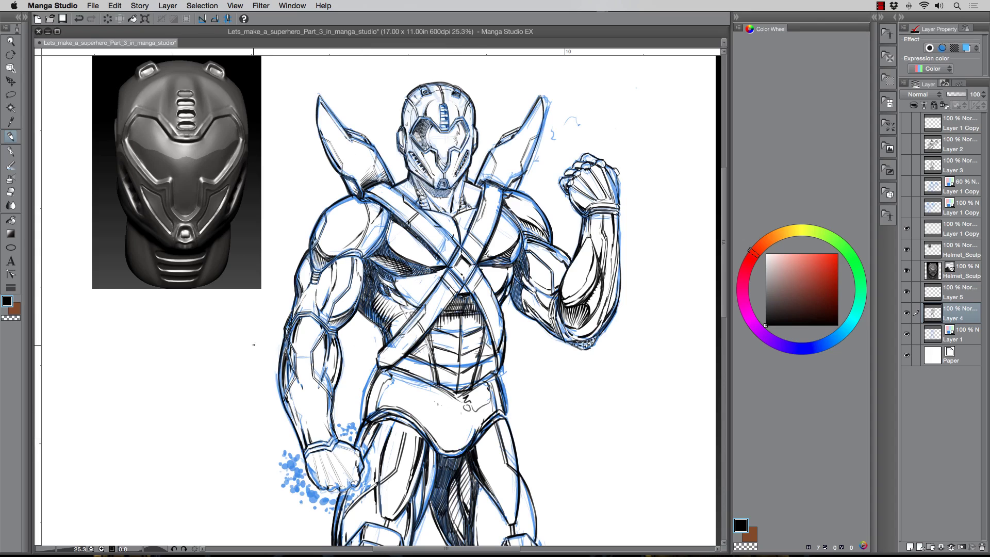
pyautogui.press('super+minus')
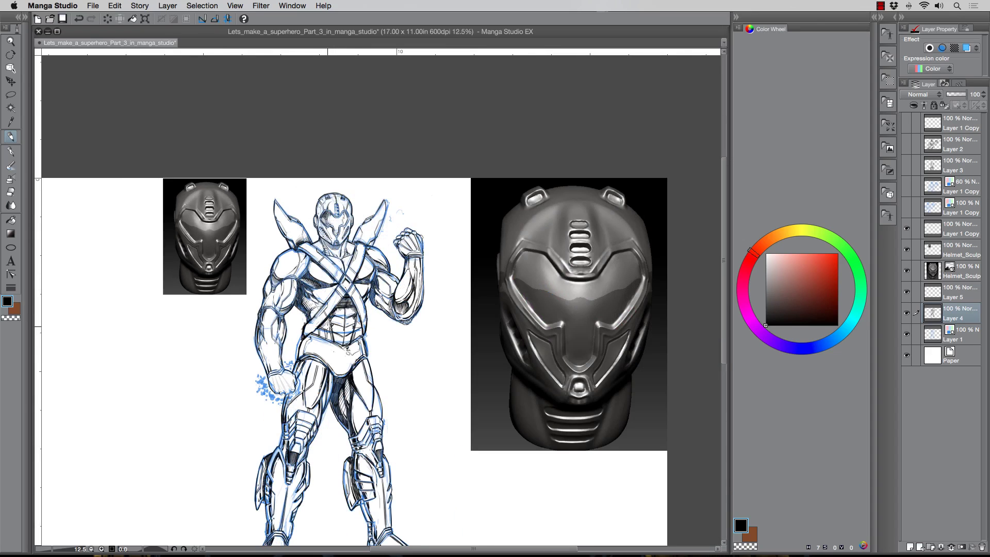
# Fill the new trunks with black crosshatching from the waistline down to the leg openings on Layer 4
pyautogui.moveTo(306, 340); pyautogui.dragTo(319, 356)
pyautogui.moveTo(315, 338); pyautogui.dragTo(361, 361)
pyautogui.moveTo(320, 348); pyautogui.dragTo(350, 369)
pyautogui.moveTo(309, 338); pyautogui.dragTo(361, 362)
pyautogui.moveTo(328, 341)
pyautogui.mouseDown()
pyautogui.moveTo(342, 357)
pyautogui.moveTo(325, 353)
pyautogui.moveTo(347, 368)
pyautogui.moveTo(359, 362)
pyautogui.mouseUp()
pyautogui.scroll(3, 259, 324)
pyautogui.moveTo(430, 379); pyautogui.dragTo(452, 359)
pyautogui.moveTo(347, 368); pyautogui.dragTo(369, 384)
pyautogui.moveTo(350, 348)
pyautogui.mouseDown()
pyautogui.moveTo(382, 384)
pyautogui.moveTo(447, 391)
pyautogui.mouseUp()
pyautogui.moveTo(439, 352); pyautogui.dragTo(465, 390)
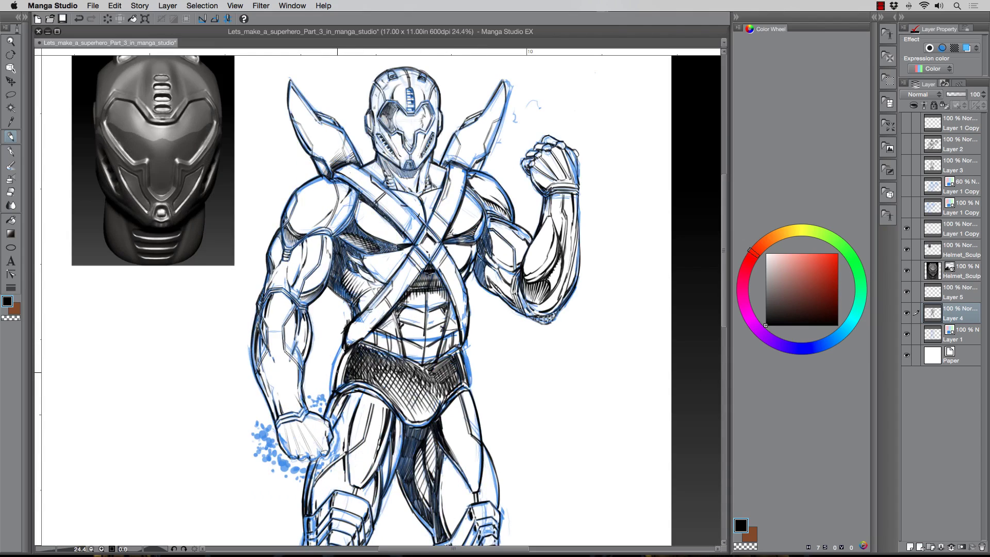
# Hatch the waist band beneath the abdominal muscles and deepen the crosshatching inside the trunks
pyautogui.moveTo(366, 334); pyautogui.dragTo(387, 348)
pyautogui.moveTo(381, 338)
pyautogui.mouseDown()
pyautogui.moveTo(400, 355)
pyautogui.moveTo(458, 351)
pyautogui.mouseUp()
pyautogui.moveTo(363, 347); pyautogui.dragTo(429, 374)
pyautogui.moveTo(405, 307); pyautogui.dragTo(424, 331)
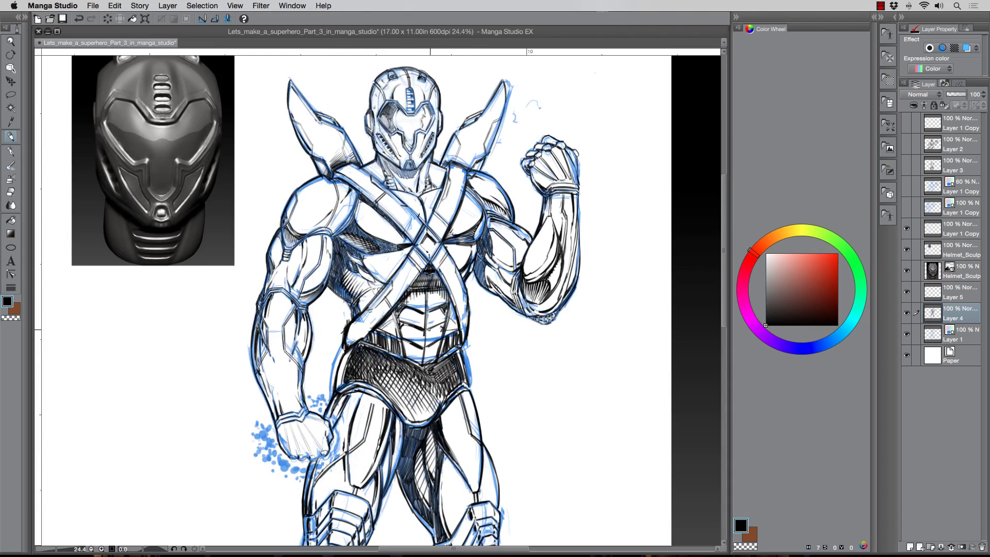
pyautogui.moveTo(376, 367); pyautogui.dragTo(411, 407)
pyautogui.moveTo(383, 368); pyautogui.dragTo(437, 400)
pyautogui.moveTo(442, 373); pyautogui.dragTo(459, 397)
# Add black shadow strokes to the upper thighs below the leg openings and along the inner legs
pyautogui.moveTo(359, 391); pyautogui.dragTo(348, 432)
pyautogui.moveTo(364, 395); pyautogui.dragTo(384, 408)
pyautogui.moveTo(418, 452); pyautogui.dragTo(428, 508)
pyautogui.moveTo(396, 469); pyautogui.dragTo(401, 487)
pyautogui.moveTo(445, 414)
pyautogui.mouseDown()
pyautogui.moveTo(434, 253)
pyautogui.moveTo(446, 294)
pyautogui.mouseUp()
pyautogui.moveTo(453, 231); pyautogui.dragTo(462, 253)
pyautogui.moveTo(443, 358); pyautogui.dragTo(453, 376)
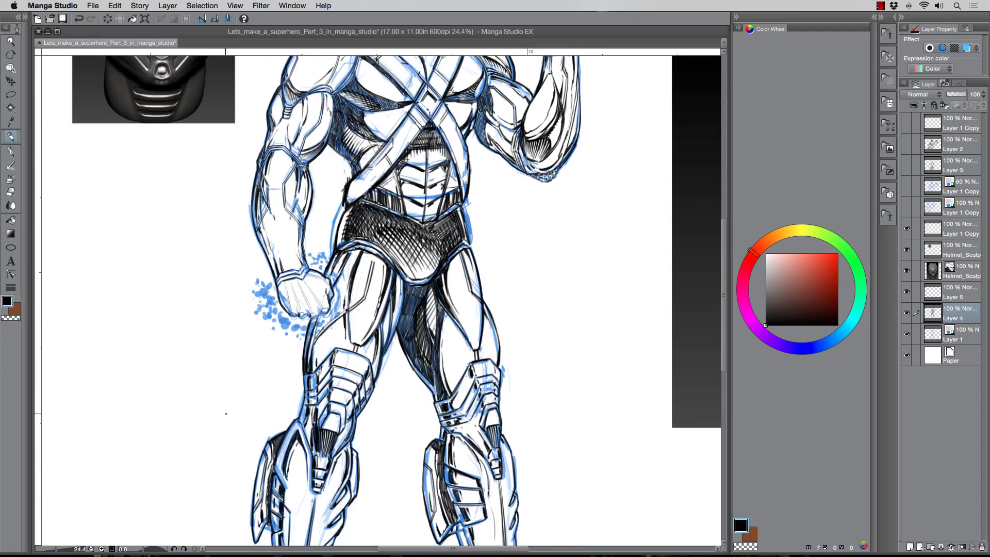
# Darken the thigh contours and the edges around the knee armour with black strokes
pyautogui.moveTo(440, 429); pyautogui.dragTo(424, 348)
pyautogui.moveTo(485, 324); pyautogui.dragTo(488, 363)
pyautogui.moveTo(418, 367); pyautogui.dragTo(419, 453)
pyautogui.moveTo(420, 453)
pyautogui.mouseDown()
pyautogui.moveTo(380, 331)
pyautogui.moveTo(416, 446)
pyautogui.mouseUp()
pyautogui.moveTo(463, 375); pyautogui.dragTo(448, 232)
# Add dark strokes to the trunks' crosshatching and lower edge, then undo the last one
pyautogui.moveTo(340, 164)
pyautogui.mouseDown()
pyautogui.moveTo(374, 241)
pyautogui.moveTo(401, 358)
pyautogui.mouseUp()
pyautogui.moveTo(392, 217); pyautogui.dragTo(387, 243)
pyautogui.moveTo(422, 224)
pyautogui.mouseDown()
pyautogui.moveTo(399, 257)
pyautogui.moveTo(415, 266)
pyautogui.mouseUp()
pyautogui.moveTo(447, 240); pyautogui.dragTo(431, 267)
pyautogui.press('super+z')
# Ink the lines running across the back of the lowered fist
pyautogui.moveTo(310, 275)
pyautogui.mouseDown()
pyautogui.moveTo(327, 299)
pyautogui.moveTo(314, 305)
pyautogui.mouseUp()
pyautogui.moveTo(295, 273); pyautogui.dragTo(305, 305)
pyautogui.moveTo(286, 274); pyautogui.dragTo(296, 297)
# Shade the leg beneath the lowered fist, darkening its calf guard, shin side and boot edge in black
pyautogui.moveTo(380, 374)
pyautogui.mouseDown()
pyautogui.moveTo(357, 470)
pyautogui.moveTo(391, 343)
pyautogui.mouseUp()
pyautogui.moveTo(385, 362)
pyautogui.mouseDown()
pyautogui.moveTo(365, 415)
pyautogui.moveTo(358, 498)
pyautogui.mouseUp()
pyautogui.moveTo(308, 362); pyautogui.dragTo(300, 377)
pyautogui.moveTo(337, 266); pyautogui.dragTo(320, 304)
pyautogui.moveTo(335, 266); pyautogui.dragTo(318, 301)
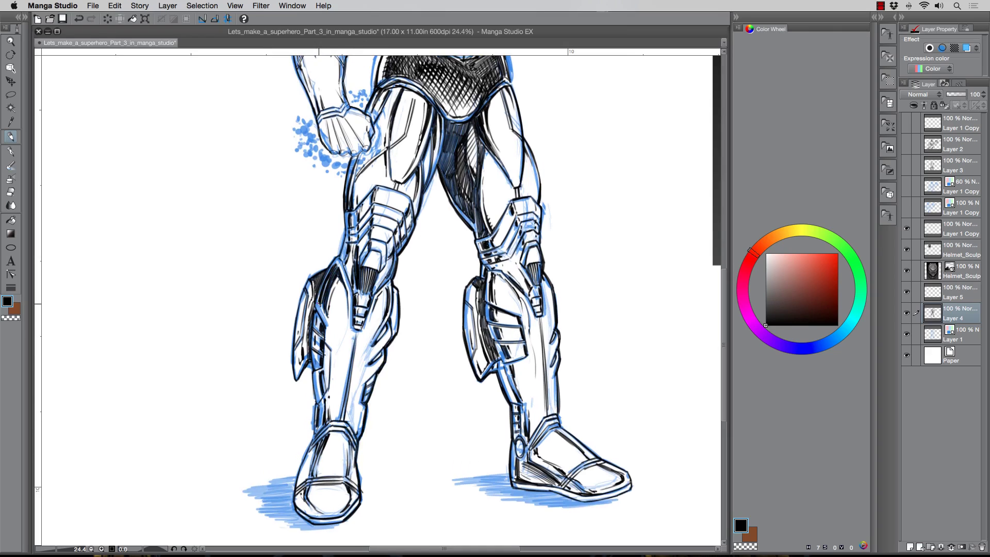
pyautogui.moveTo(319, 354); pyautogui.dragTo(302, 517)
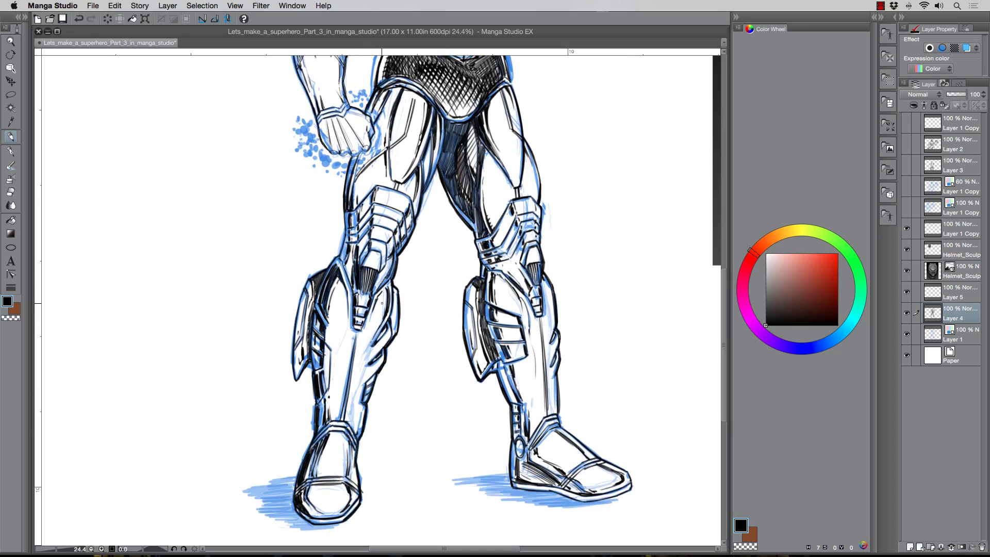
pyautogui.moveTo(308, 280); pyautogui.dragTo(293, 355)
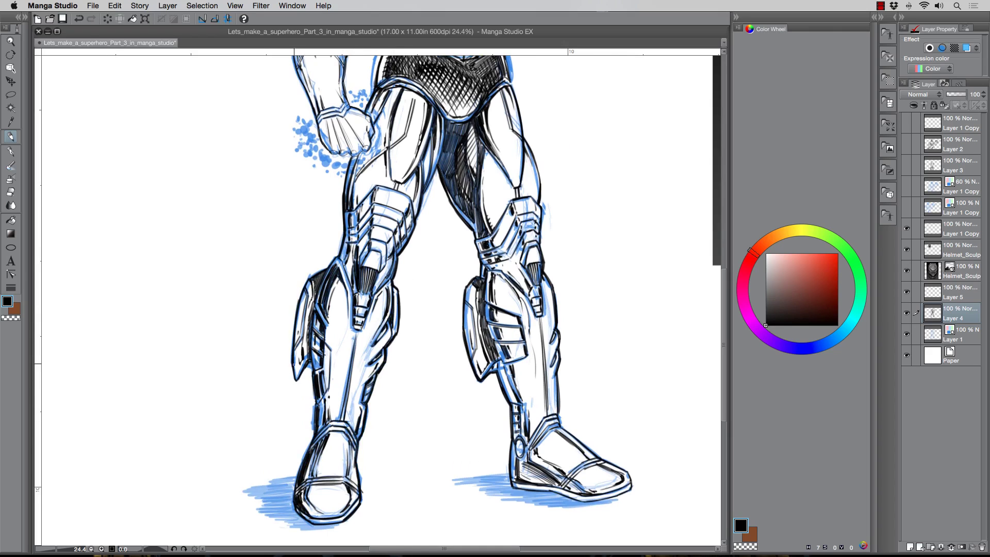
# Reinforce the black contours of both calf guards and lower legs
pyautogui.moveTo(409, 314); pyautogui.dragTo(421, 464)
pyautogui.moveTo(520, 233); pyautogui.dragTo(552, 355)
pyautogui.moveTo(464, 268); pyautogui.dragTo(467, 360)
pyautogui.moveTo(369, 247); pyautogui.dragTo(364, 283)
pyautogui.moveTo(326, 234); pyautogui.dragTo(316, 290)
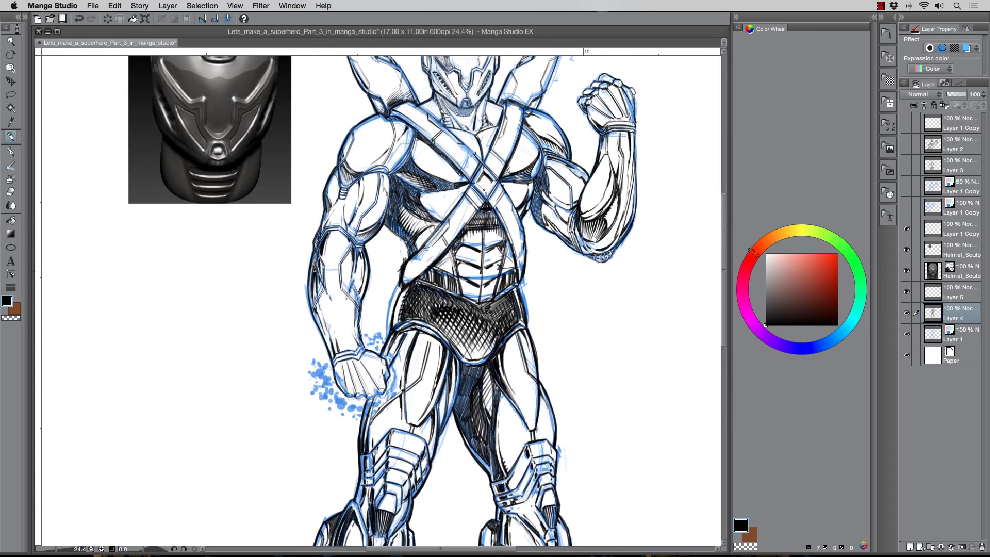
# Hatch black shadows under the shoulder and pectoral muscles and along both arms
pyautogui.moveTo(343, 158); pyautogui.dragTo(355, 183)
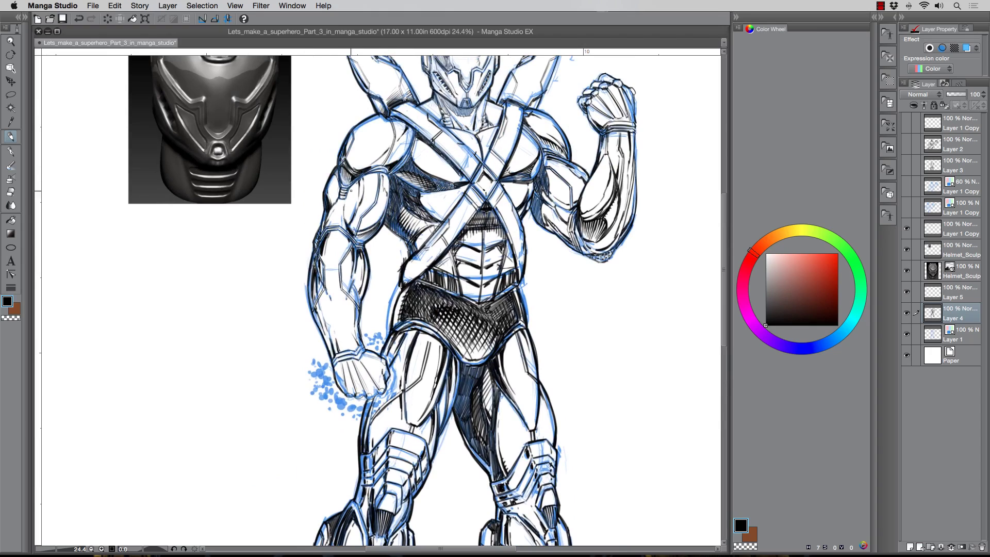
pyautogui.moveTo(425, 204)
pyautogui.mouseDown()
pyautogui.moveTo(418, 170)
pyautogui.moveTo(464, 188)
pyautogui.moveTo(454, 165)
pyautogui.moveTo(457, 183)
pyautogui.moveTo(420, 249)
pyautogui.moveTo(388, 241)
pyautogui.mouseUp()
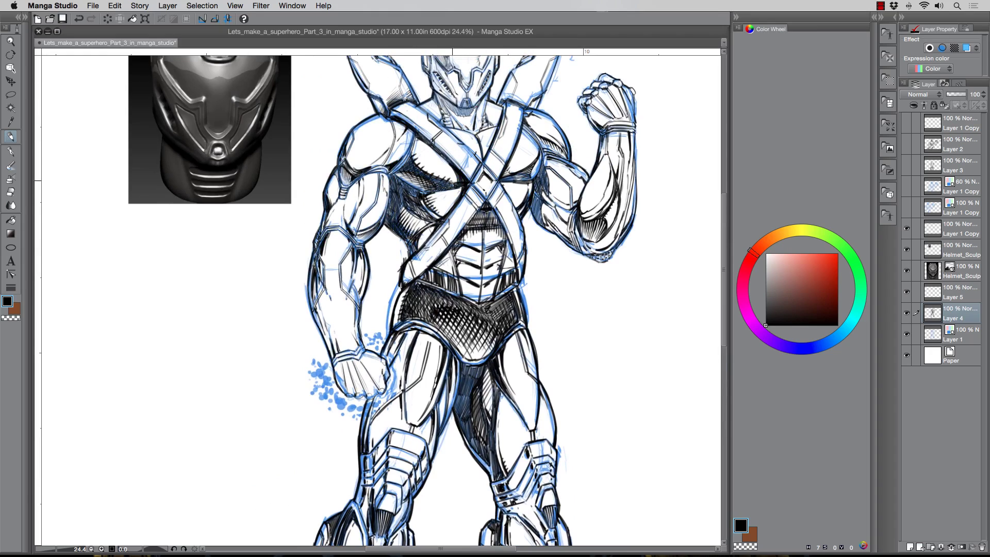
pyautogui.moveTo(537, 216)
pyautogui.mouseDown()
pyautogui.moveTo(580, 245)
pyautogui.moveTo(552, 190)
pyautogui.mouseUp()
pyautogui.moveTo(354, 397)
pyautogui.mouseDown()
pyautogui.moveTo(329, 300)
pyautogui.moveTo(361, 261)
pyautogui.mouseUp()
pyautogui.moveTo(312, 265); pyautogui.dragTo(335, 254)
pyautogui.moveTo(312, 290); pyautogui.dragTo(357, 297)
# Darken the panels and inner edges of the two blades behind the shoulders
pyautogui.moveTo(206, 222); pyautogui.dragTo(177, 378)
pyautogui.moveTo(299, 121); pyautogui.dragTo(314, 144)
pyautogui.moveTo(294, 102); pyautogui.dragTo(330, 172)
pyautogui.moveTo(445, 162); pyautogui.dragTo(503, 91)
pyautogui.moveTo(496, 127); pyautogui.dragTo(488, 145)
# Add black shading to the helmet's side, cheek and chin areas and to the neck
pyautogui.moveTo(375, 85)
pyautogui.mouseDown()
pyautogui.moveTo(378, 126)
pyautogui.moveTo(397, 159)
pyautogui.mouseUp()
pyautogui.moveTo(389, 160); pyautogui.dragTo(412, 183)
pyautogui.moveTo(392, 160)
pyautogui.mouseDown()
pyautogui.moveTo(407, 172)
pyautogui.moveTo(393, 177)
pyautogui.mouseUp()
pyautogui.moveTo(417, 166); pyautogui.dragTo(420, 179)
pyautogui.moveTo(383, 125); pyautogui.dragTo(400, 151)
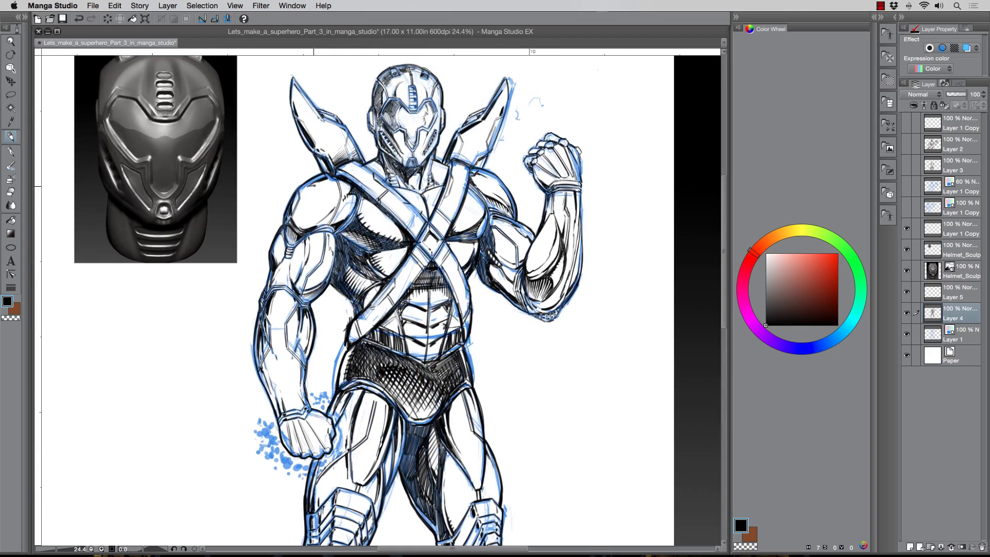
# Shade the inside of the raised forearm and the side of the torso with black strokes
pyautogui.moveTo(562, 256); pyautogui.dragTo(552, 287)
pyautogui.moveTo(573, 245); pyautogui.dragTo(571, 286)
pyautogui.moveTo(176, 416)
pyautogui.mouseDown()
pyautogui.moveTo(183, 336)
pyautogui.moveTo(178, 358)
pyautogui.mouseUp()
pyautogui.moveTo(355, 283)
pyautogui.mouseDown()
pyautogui.moveTo(383, 255)
pyautogui.moveTo(350, 260)
pyautogui.mouseUp()
pyautogui.scroll(-10, 331, 136)
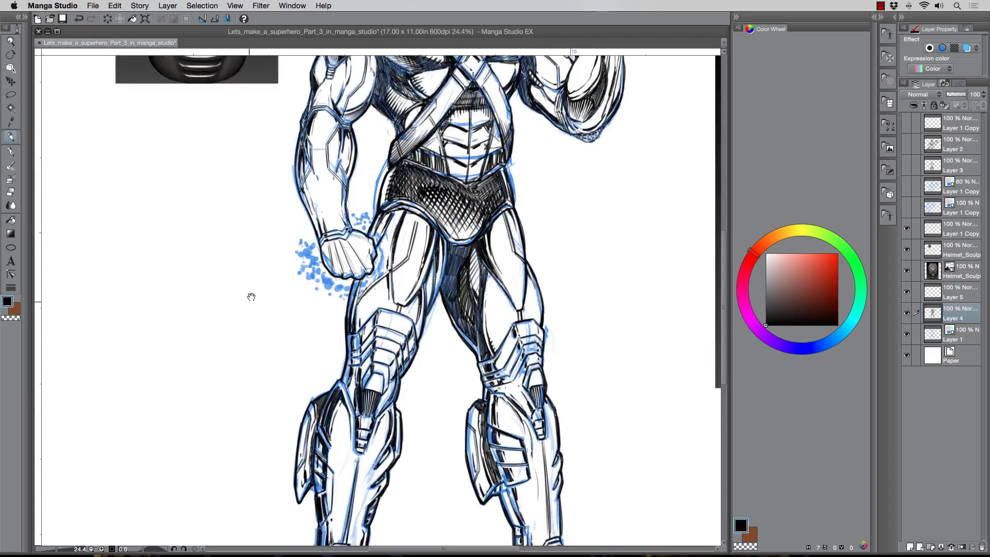
# Add black accents to the side-turned boot and the shadowed area between the legs
pyautogui.moveTo(520, 462); pyautogui.dragTo(577, 491)
pyautogui.moveTo(607, 485); pyautogui.dragTo(619, 479)
pyautogui.scroll(-3, 457, 183)
pyautogui.moveTo(457, 184); pyautogui.dragTo(423, 305)
pyautogui.moveTo(446, 326); pyautogui.dragTo(443, 340)
# Hide the blue sketch on Layer 1 and add a new layer above Layer 4
pyautogui.press('super+minus')
pyautogui.click(907, 333)
pyautogui.click(910, 547)
# Strengthen the black contours around the lowered forearm and fist
pyautogui.scroll(5, 364, 100)
pyautogui.moveTo(364, 101); pyautogui.dragTo(445, 122)
pyautogui.moveTo(341, 228); pyautogui.dragTo(318, 276)
pyautogui.moveTo(378, 285)
pyautogui.mouseDown()
pyautogui.moveTo(351, 366)
pyautogui.moveTo(344, 454)
pyautogui.mouseUp()
pyautogui.moveTo(304, 308); pyautogui.dragTo(288, 390)
pyautogui.moveTo(288, 402)
pyautogui.mouseDown()
pyautogui.moveTo(288, 287)
pyautogui.moveTo(315, 380)
pyautogui.mouseUp()
pyautogui.moveTo(315, 386); pyautogui.dragTo(352, 364)
pyautogui.moveTo(308, 320)
pyautogui.mouseDown()
pyautogui.moveTo(304, 297)
pyautogui.moveTo(296, 375)
pyautogui.mouseUp()
pyautogui.moveTo(300, 268)
pyautogui.mouseDown()
pyautogui.moveTo(292, 316)
pyautogui.moveTo(297, 308)
pyautogui.mouseUp()
# Set the drawing colour to black and go over the contours of the lowered arm
pyautogui.press('c')
pyautogui.keyDown('alt'); pyautogui.click(268, 309); pyautogui.keyUp('alt')
pyautogui.click(771, 325)
pyautogui.moveTo(393, 243)
pyautogui.mouseDown()
pyautogui.moveTo(377, 223)
pyautogui.moveTo(402, 176)
pyautogui.moveTo(382, 145)
pyautogui.mouseUp()
pyautogui.moveTo(326, 180); pyautogui.dragTo(307, 135)
pyautogui.moveTo(325, 207); pyautogui.dragTo(320, 268)
pyautogui.moveTo(324, 275); pyautogui.dragTo(320, 313)
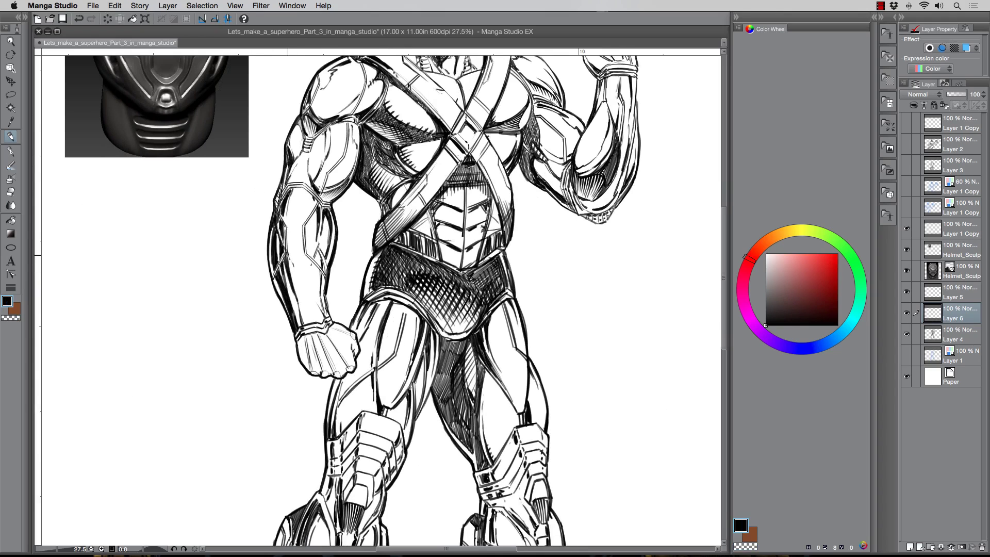
# Scatter black spatter dots around the lowered fist on Layer 6
pyautogui.moveTo(279, 356)
pyautogui.mouseDown()
pyautogui.moveTo(283, 345)
pyautogui.moveTo(315, 397)
pyautogui.moveTo(270, 345)
pyautogui.moveTo(281, 391)
pyautogui.mouseUp()
pyautogui.click(341, 312)
pyautogui.moveTo(342, 312); pyautogui.dragTo(337, 313)
pyautogui.moveTo(357, 360)
pyautogui.mouseDown()
pyautogui.moveTo(359, 388)
pyautogui.moveTo(376, 340)
pyautogui.moveTo(346, 304)
pyautogui.moveTo(361, 395)
pyautogui.moveTo(268, 312)
pyautogui.mouseUp()
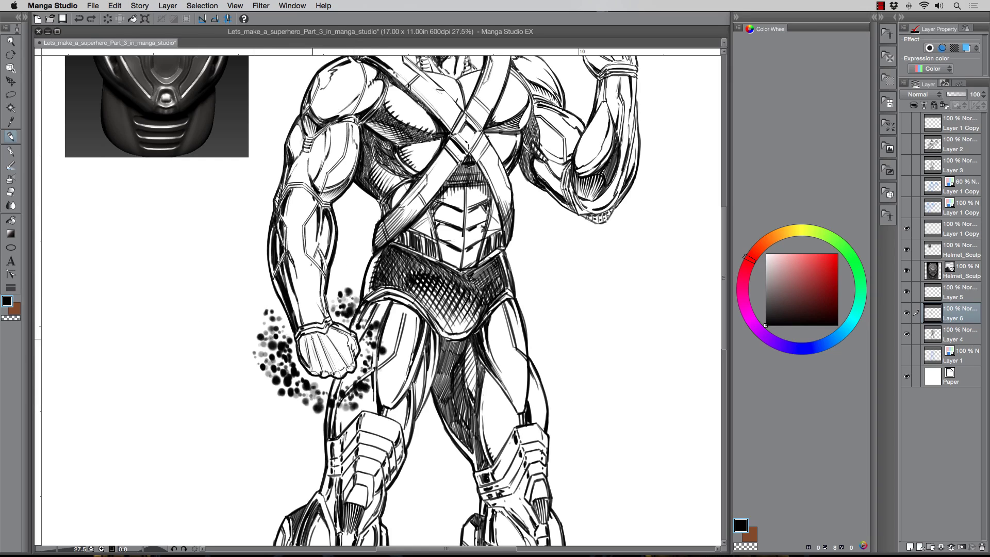
pyautogui.moveTo(266, 446); pyautogui.dragTo(343, 195)
# Examine the inked legs, boots and whole figure without the blue sketch
pyautogui.click(10, 40)
pyautogui.keyDown('alt'); pyautogui.click(181, 287); pyautogui.keyUp('alt')
pyautogui.click(181, 287)
pyautogui.click(11, 138)
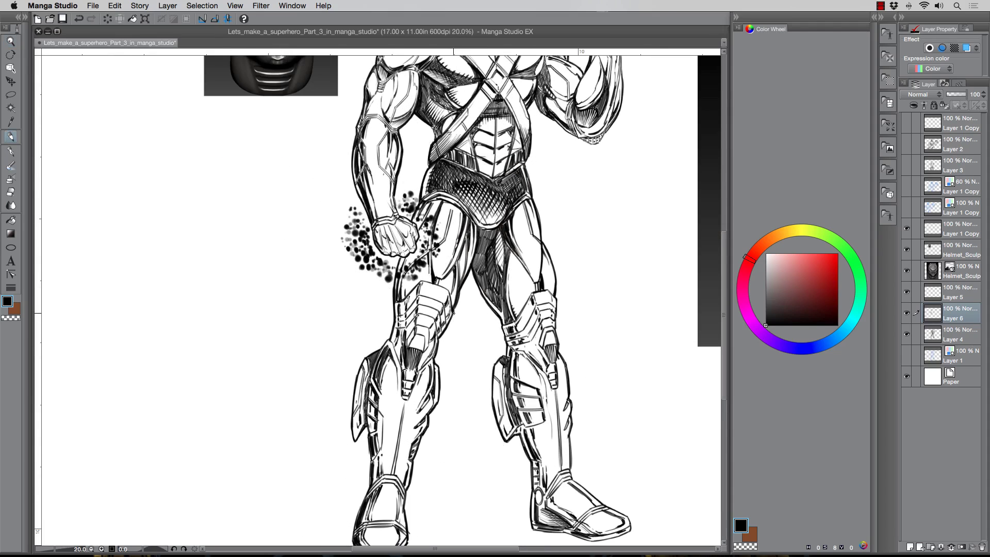
pyautogui.scroll(-3, 367, 373)
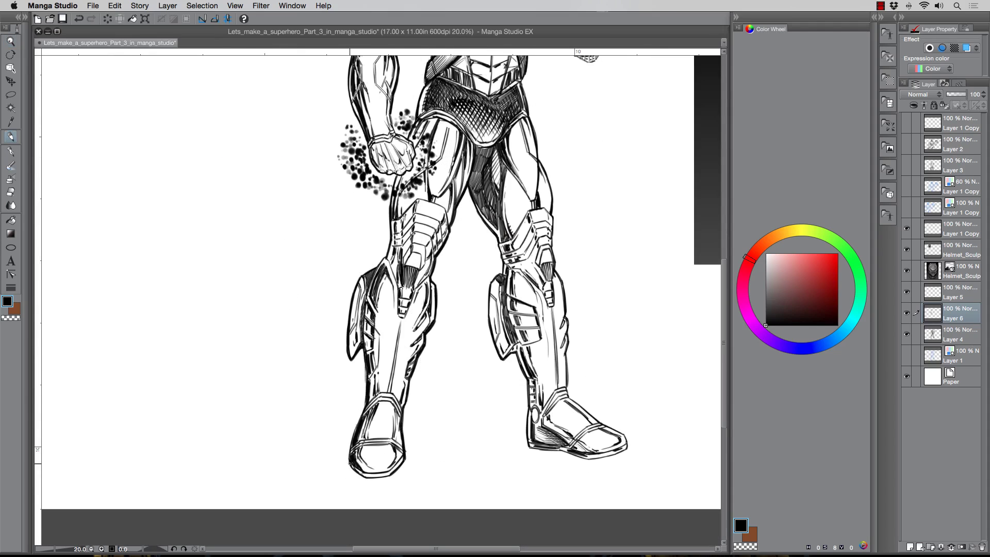
pyautogui.hscroll(4, 426, 248)
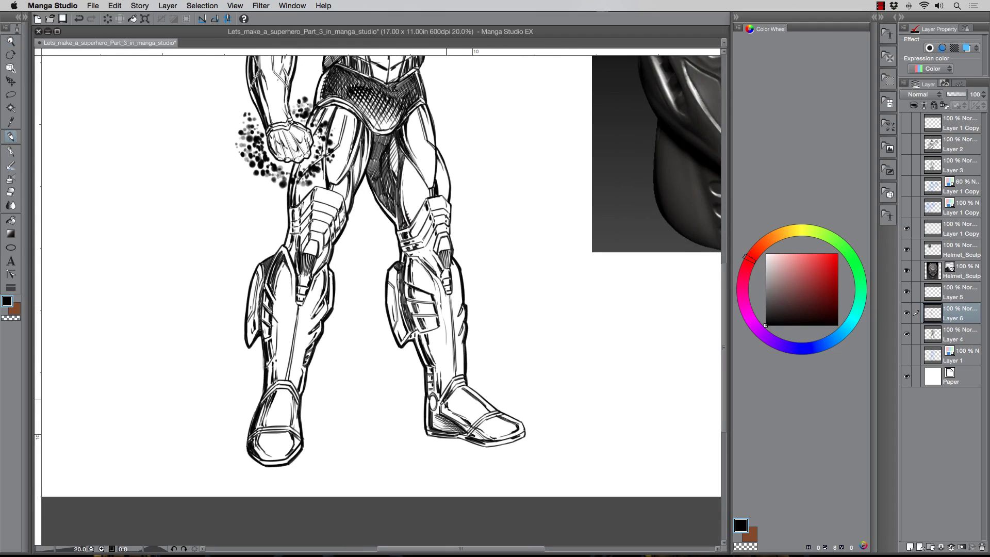
pyautogui.hscroll(2, 453, 381)
pyautogui.scroll(-1, 453, 382)
pyautogui.scroll(10, 343, 308)
pyautogui.hscroll(-2, 342, 307)
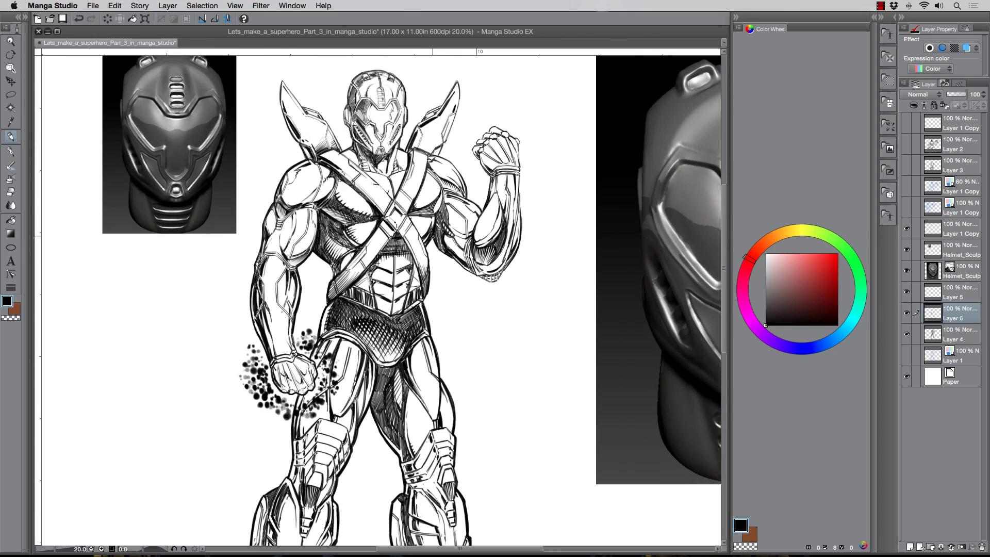
# Thicken the outer black contours of the raised arm and the shoulder beside it
pyautogui.moveTo(438, 248)
pyautogui.mouseDown()
pyautogui.moveTo(505, 269)
pyautogui.moveTo(519, 164)
pyautogui.mouseUp()
pyautogui.moveTo(438, 244); pyautogui.dragTo(446, 204)
pyautogui.moveTo(428, 154); pyautogui.dragTo(482, 210)
# Thicken the black outlines of both blades behind the shoulders
pyautogui.scroll(3, 483, 209)
pyautogui.moveTo(352, 145); pyautogui.dragTo(353, 201)
pyautogui.moveTo(283, 144); pyautogui.dragTo(307, 220)
pyautogui.moveTo(283, 143); pyautogui.dragTo(342, 211)
pyautogui.moveTo(406, 210); pyautogui.dragTo(423, 184)
pyautogui.moveTo(458, 142); pyautogui.dragTo(442, 216)
pyautogui.moveTo(400, 204); pyautogui.dragTo(396, 223)
pyautogui.moveTo(511, 197); pyautogui.dragTo(520, 229)
# Reinforce the helmet's top outline and the contour along the torso's side
pyautogui.scroll(-3, 370, 145)
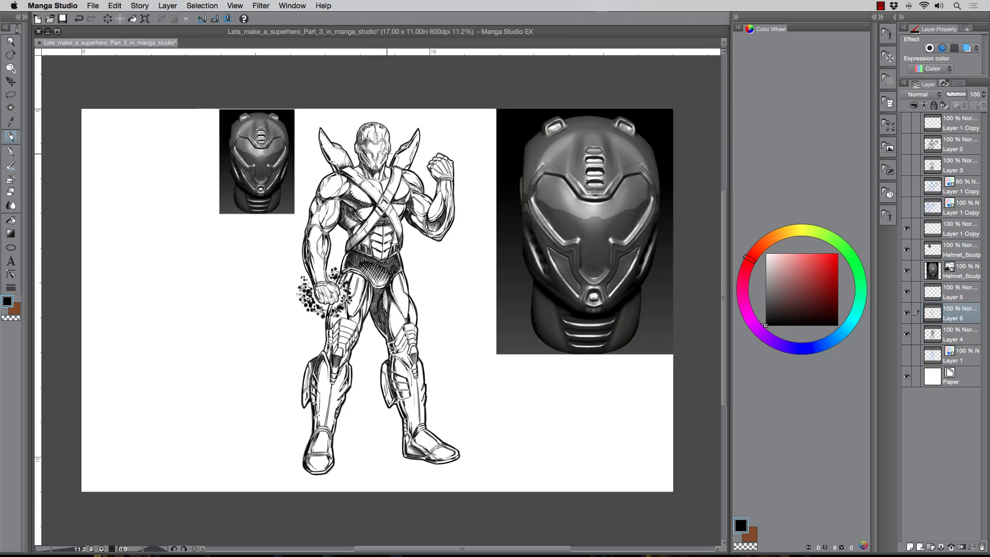
pyautogui.scroll(5, 369, 145)
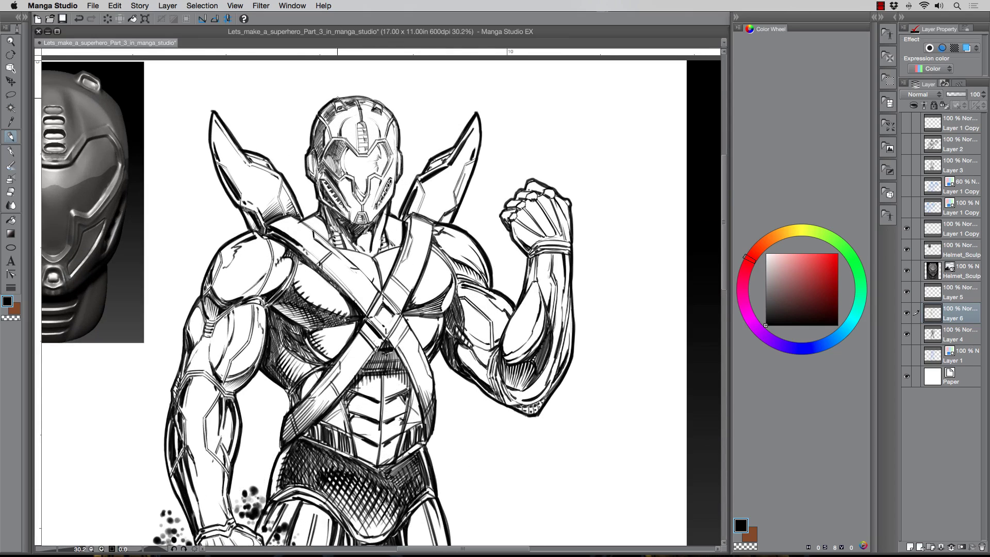
pyautogui.moveTo(366, 96); pyautogui.dragTo(398, 125)
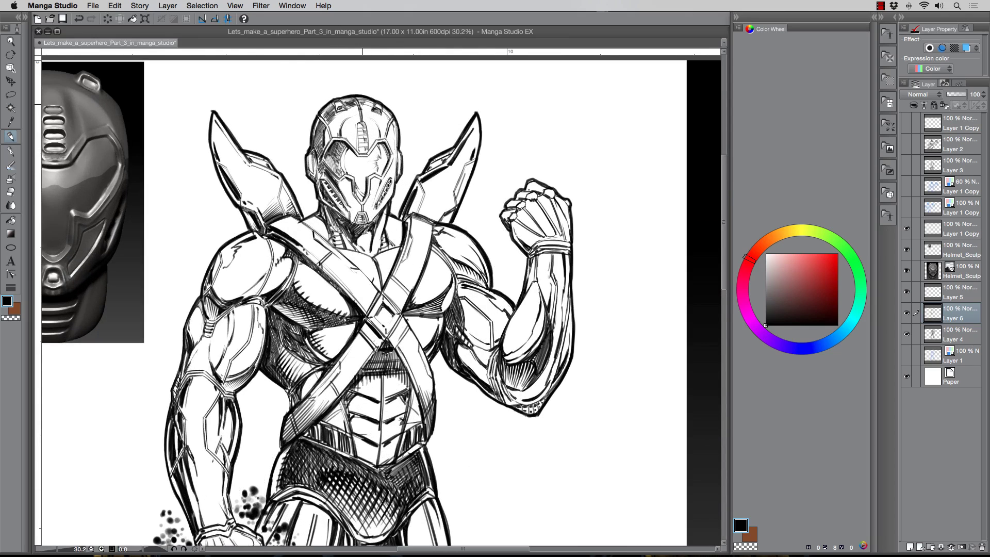
pyautogui.moveTo(282, 355); pyautogui.dragTo(306, 306)
pyautogui.scroll(-3, 306, 306)
# Lasso the spatter around the lowered fist, paste a copy on a new layer and clear the selection
pyautogui.moveTo(224, 355); pyautogui.dragTo(199, 361)
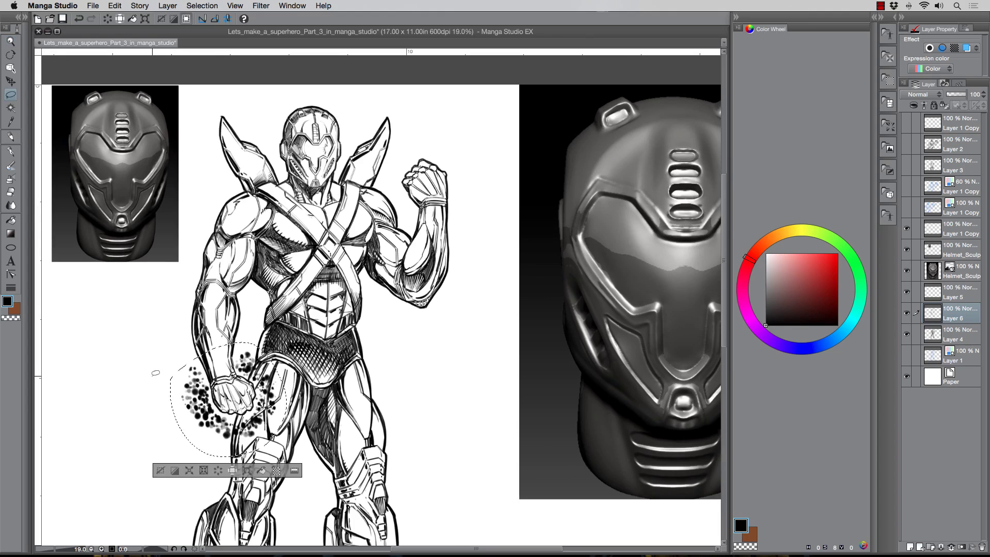
pyautogui.press('super+v')
pyautogui.moveTo(227, 402); pyautogui.dragTo(452, 380)
pyautogui.press('super+d')
# Clean up the copied spatter and transform it into place around the raised fist
pyautogui.press('e')
pyautogui.moveTo(444, 322); pyautogui.dragTo(457, 427)
pyautogui.moveTo(472, 357)
pyautogui.mouseDown()
pyautogui.moveTo(476, 348)
pyautogui.moveTo(366, 508)
pyautogui.moveTo(201, 391)
pyautogui.mouseUp()
pyautogui.press('super+t')
pyautogui.moveTo(373, 370); pyautogui.dragTo(531, 183)
pyautogui.press('Return')
# Touch up the copied spatter around the raised fist with additional pen marks
pyautogui.press('p')
pyautogui.click(423, 134)
pyautogui.click(456, 213)
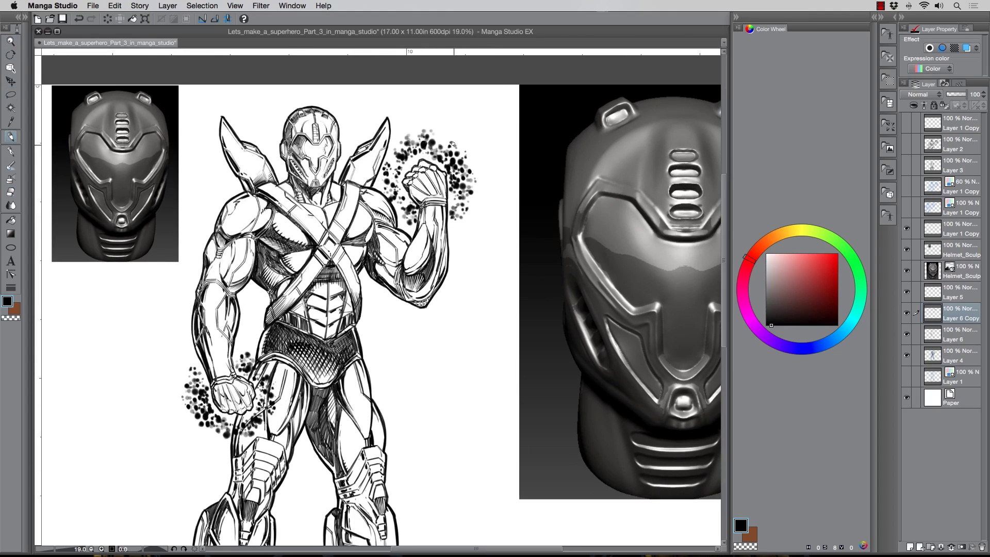
pyautogui.click(441, 139)
pyautogui.scroll(-3, 394, 193)
pyautogui.moveTo(393, 193); pyautogui.dragTo(434, 147)
# Hide both Helmet_Sculpt reference image layers
pyautogui.click(906, 249)
pyautogui.click(906, 270)
pyautogui.moveTo(418, 224); pyautogui.dragTo(430, 227)
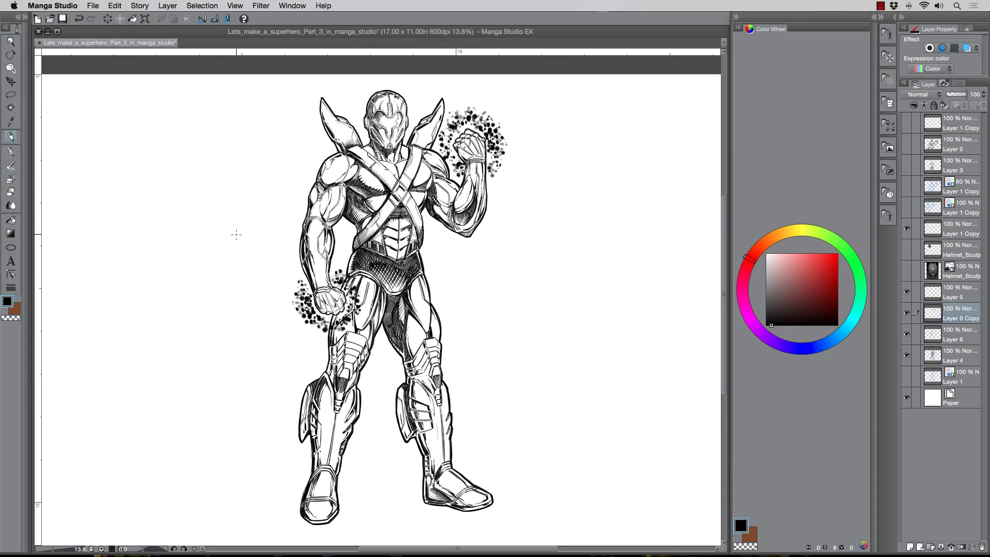
# Merge the copied spatter layer into Layer 6 and place Layer 6 below Layer 4
pyautogui.press('super+e')
pyautogui.press('super+e')
pyautogui.click(911, 545)
pyautogui.moveTo(952, 323); pyautogui.dragTo(952, 341)
# Draw black ground-shadow strokes beside and beneath both boots
pyautogui.moveTo(395, 504); pyautogui.dragTo(459, 512)
pyautogui.moveTo(432, 513); pyautogui.dragTo(490, 508)
pyautogui.moveTo(375, 502); pyautogui.dragTo(422, 499)
pyautogui.moveTo(379, 499); pyautogui.dragTo(423, 496)
pyautogui.moveTo(413, 508); pyautogui.dragTo(455, 511)
pyautogui.moveTo(376, 507); pyautogui.dragTo(423, 489)
pyautogui.moveTo(449, 516); pyautogui.dragTo(461, 509)
pyautogui.moveTo(295, 501)
pyautogui.mouseDown()
pyautogui.moveTo(262, 513)
pyautogui.moveTo(297, 527)
pyautogui.moveTo(264, 518)
pyautogui.mouseUp()
pyautogui.moveTo(293, 503); pyautogui.dragTo(254, 509)
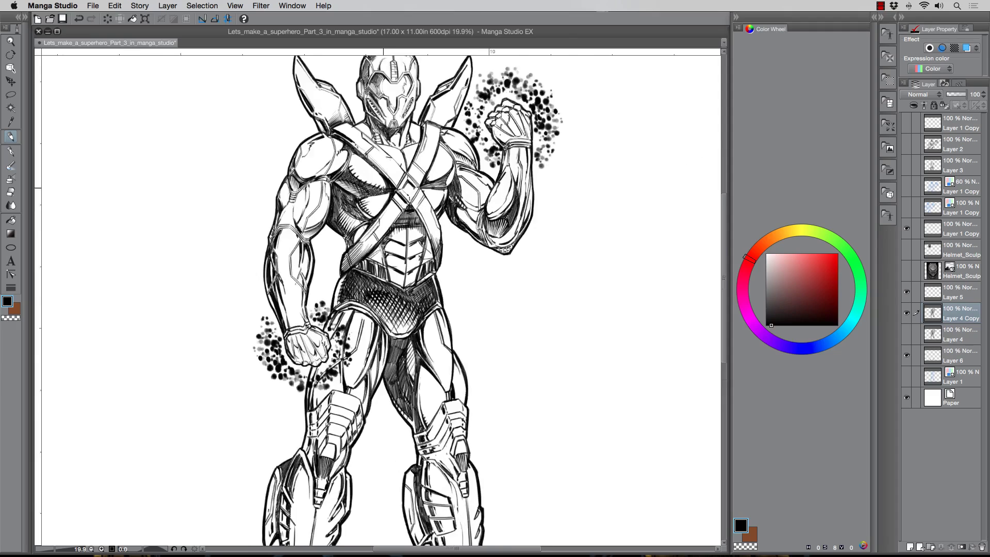
# Carve a centre plate and side panel lines into the crosshatched trunks below the belt with transparent strokes, and refine them in black
pyautogui.scroll(2, 268, 321)
pyautogui.moveTo(309, 330)
pyautogui.mouseDown()
pyautogui.moveTo(315, 186)
pyautogui.moveTo(338, 309)
pyautogui.mouseUp()
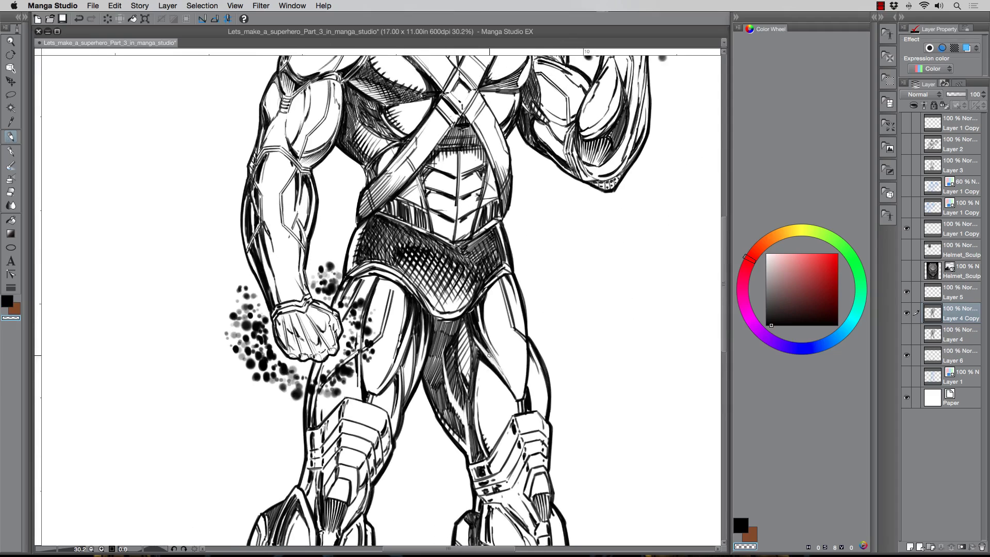
pyautogui.scroll(-1, 541, 361)
pyautogui.moveTo(439, 239); pyautogui.dragTo(444, 273)
pyautogui.moveTo(365, 233); pyautogui.dragTo(355, 271)
pyautogui.moveTo(395, 243); pyautogui.dragTo(388, 264)
pyautogui.moveTo(424, 247); pyautogui.dragTo(419, 266)
pyautogui.press('c')
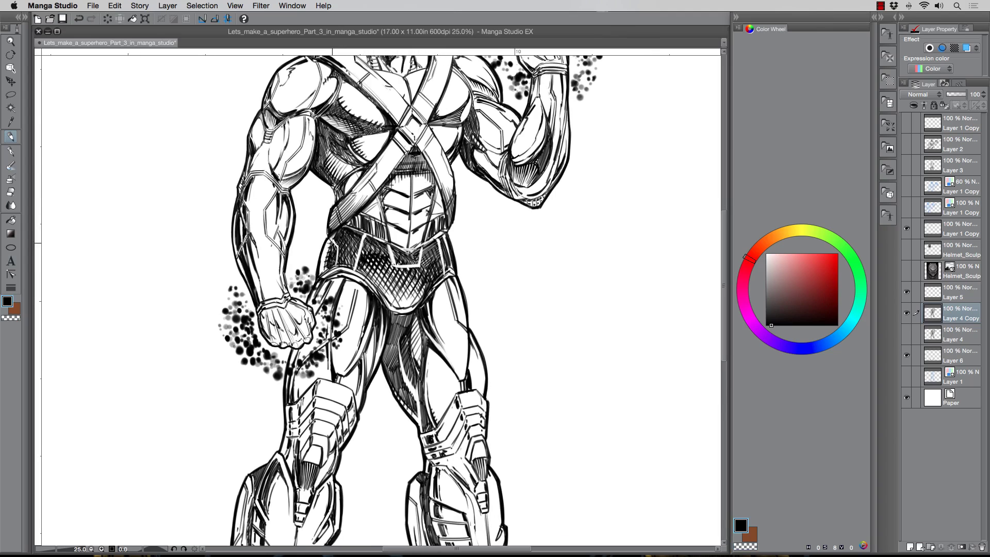
pyautogui.moveTo(393, 264); pyautogui.dragTo(419, 265)
pyautogui.moveTo(351, 274); pyautogui.dragTo(382, 296)
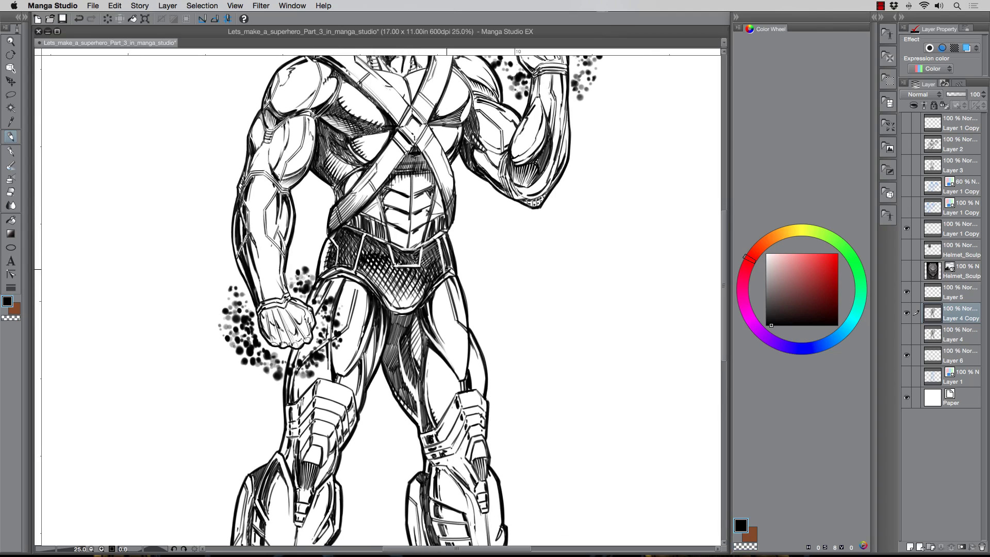
# Touch up the diagonal chest strap, side torso and chest edge near the raised arm with alternating transparent and black pen strokes
pyautogui.moveTo(345, 180); pyautogui.dragTo(358, 185)
pyautogui.moveTo(365, 198); pyautogui.dragTo(380, 211)
pyautogui.press('c')
pyautogui.moveTo(315, 121); pyautogui.dragTo(318, 162)
pyautogui.moveTo(220, 264); pyautogui.dragTo(249, 380)
pyautogui.moveTo(501, 220); pyautogui.dragTo(494, 240)
pyautogui.press('c')
pyautogui.moveTo(500, 198); pyautogui.dragTo(492, 239)
pyautogui.moveTo(469, 232); pyautogui.dragTo(482, 228)
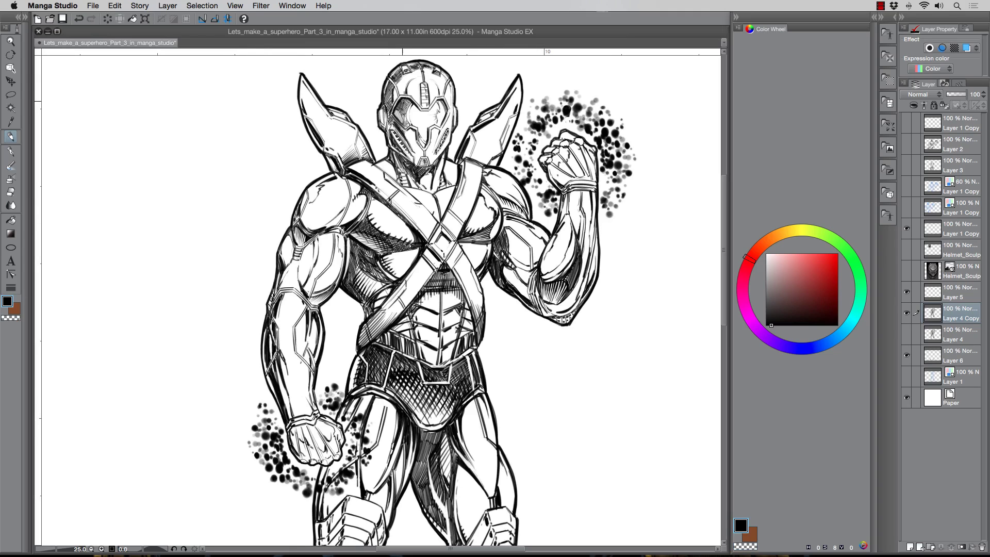
# Clean up ink between the thighs with the eraser, and lasso and shift the leg below the raised fist slightly inward
pyautogui.moveTo(437, 102); pyautogui.dragTo(439, 179)
pyautogui.press('e')
pyautogui.moveTo(429, 287); pyautogui.dragTo(419, 313)
pyautogui.press('p')
pyautogui.click(11, 95)
pyautogui.moveTo(426, 272); pyautogui.dragTo(419, 292)
pyautogui.press('super+t')
pyautogui.moveTo(479, 489); pyautogui.dragTo(469, 488)
pyautogui.press('Return')
pyautogui.press('super+d')
# On Layer 6, lasso the ground shadow under the shifted boot and transform it to match the leg's position
pyautogui.click(960, 355)
pyautogui.moveTo(531, 447); pyautogui.dragTo(536, 454)
pyautogui.press('super+t')
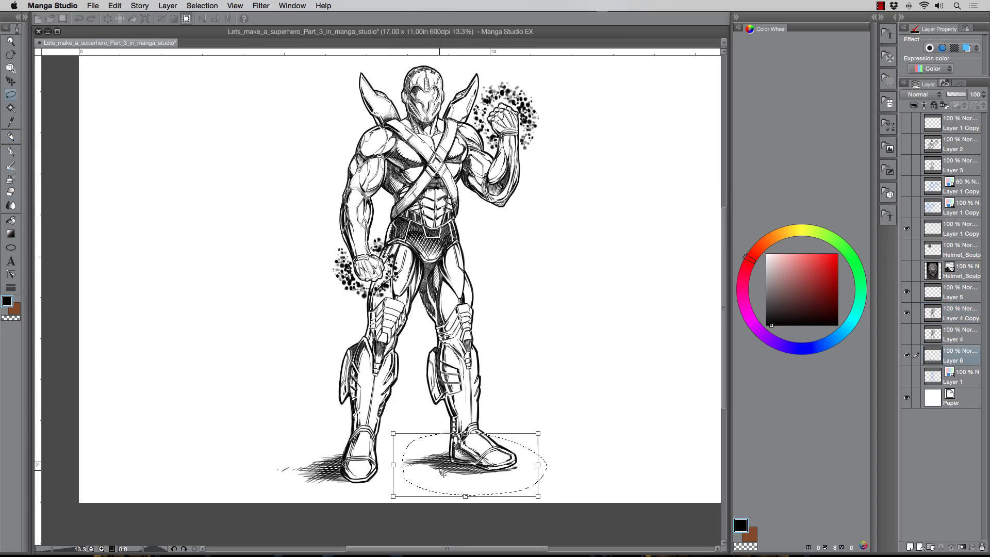
pyautogui.press('Return')
pyautogui.press('super+d')
# Sign the drawing in black pen on Layer 6, in the space between the two boots
pyautogui.scroll(-3, 447, 277)
pyautogui.scroll(3, 454, 206)
pyautogui.press('p')
pyautogui.scroll(2, 409, 485)
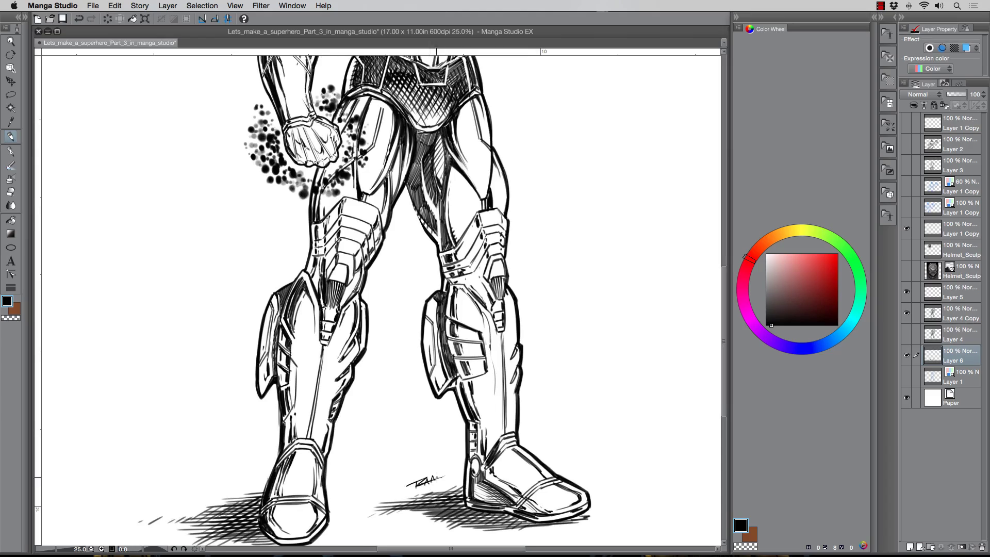